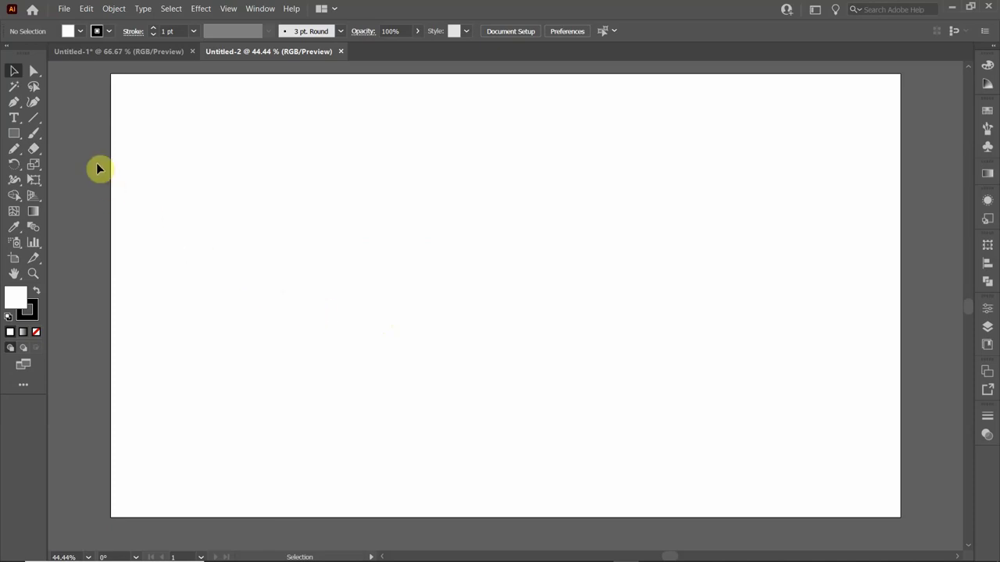
Draw a horizontal straight line across the left half of the artboard
left_click(34, 117)
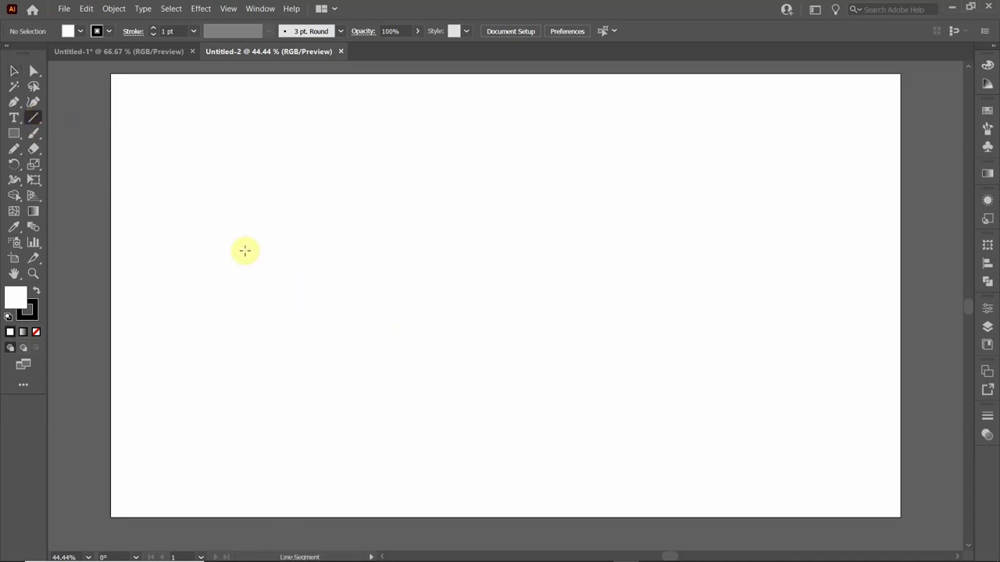
left_click_drag(226, 278, 433, 276)
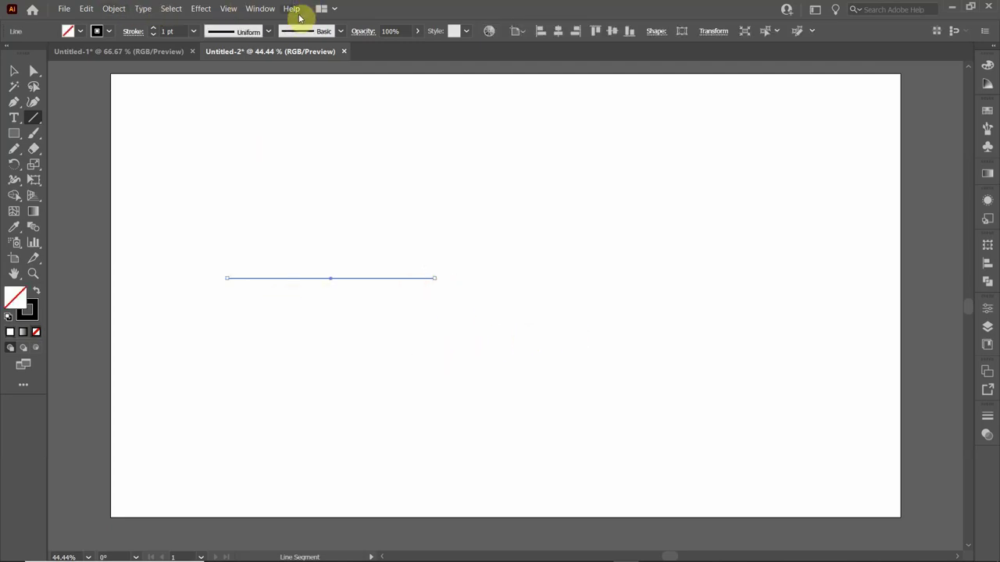
Apply a Zig Zag effect to the line with absolute size 58 px, 2 ridges per segment and smooth points
left_click(200, 9)
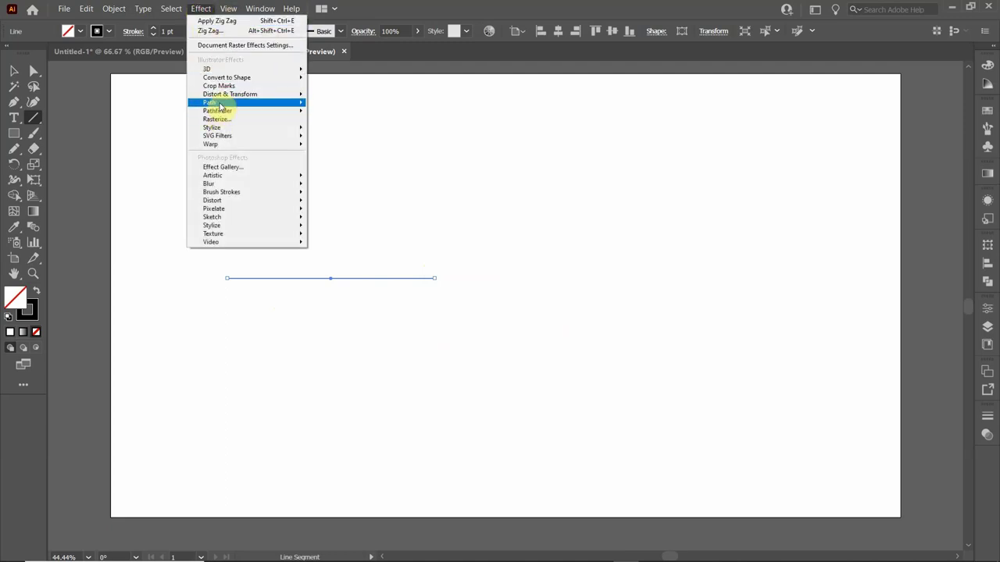
mouse_move(220, 105)
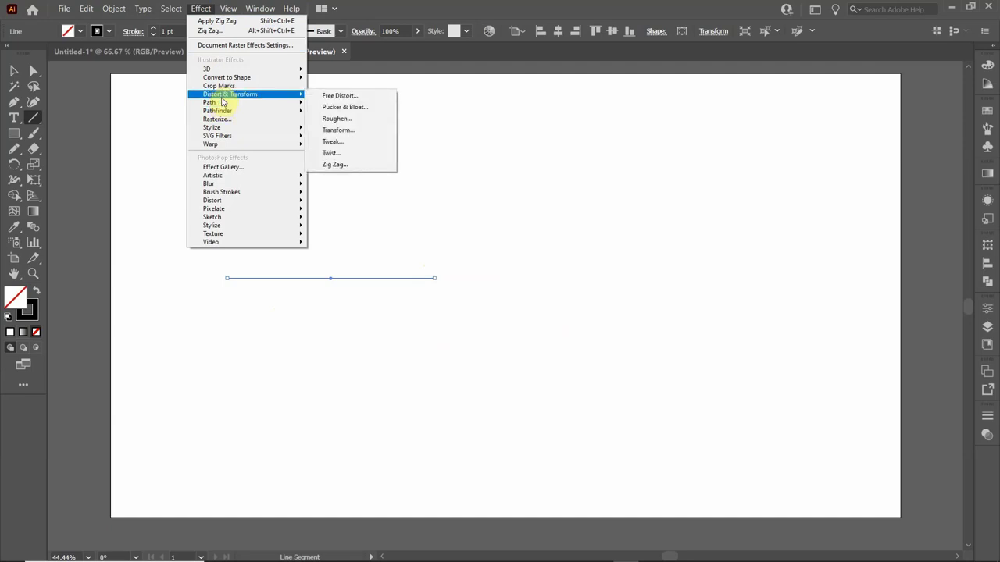
left_click(341, 167)
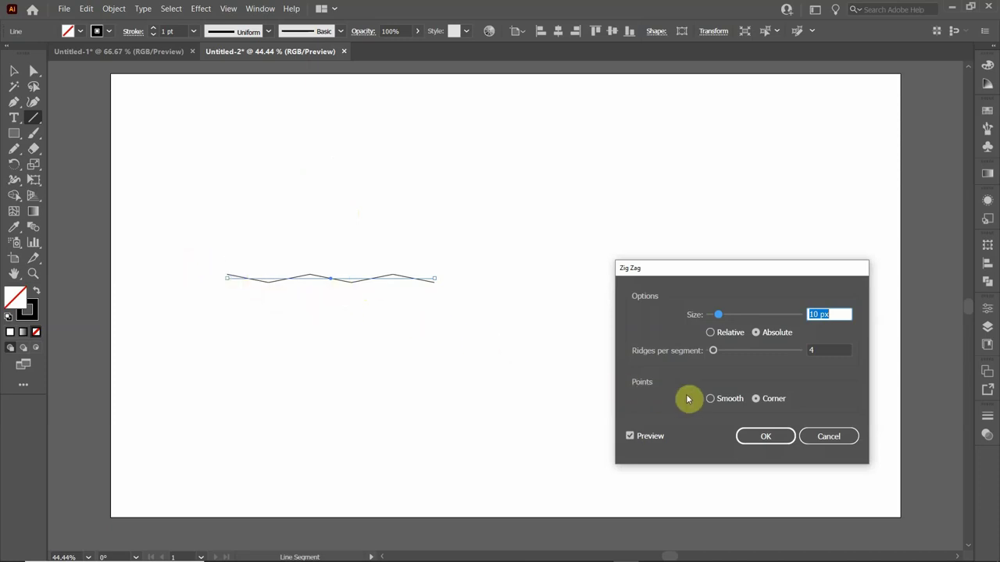
left_click(711, 400)
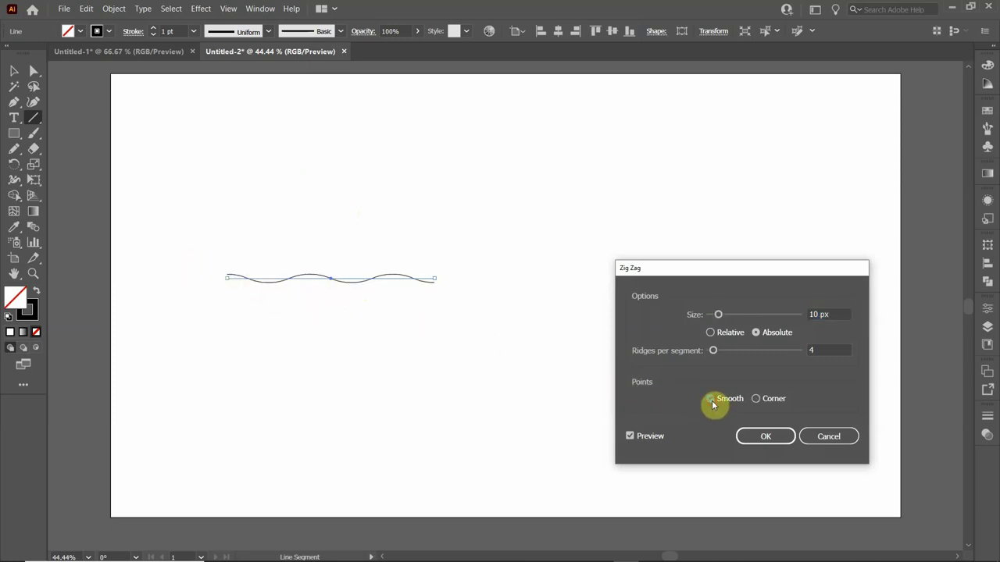
left_click_drag(717, 314, 746, 314)
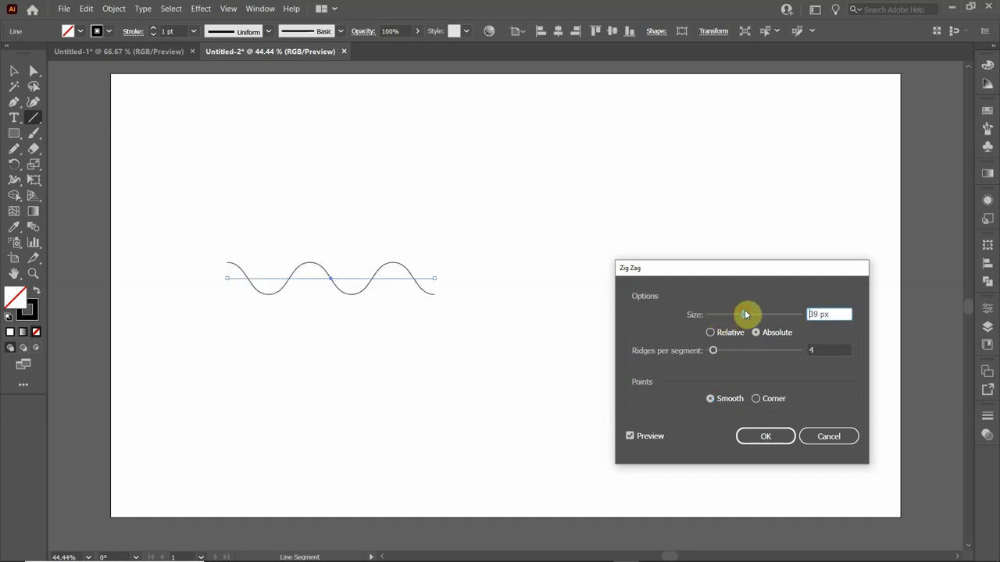
left_click(825, 314)
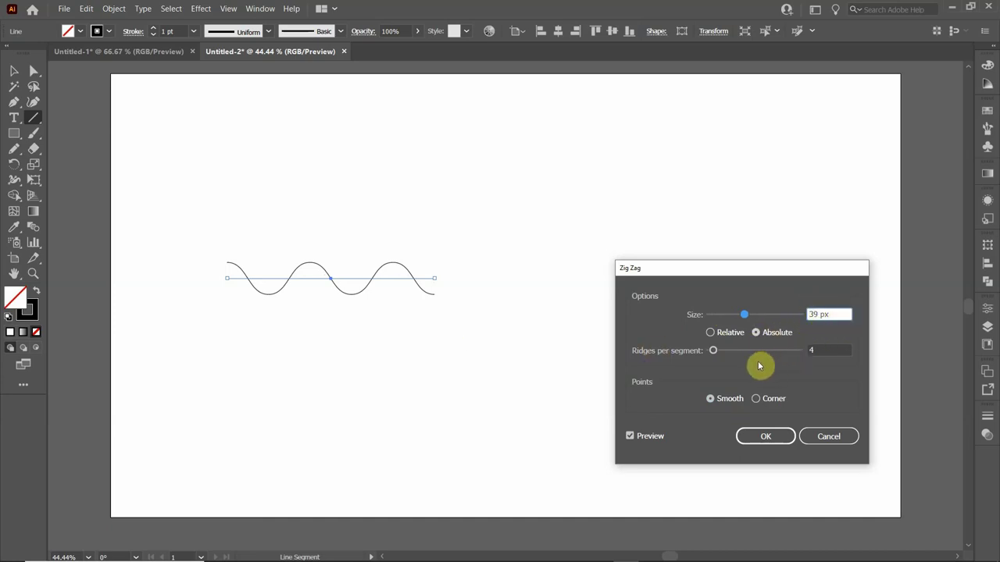
left_click(824, 319)
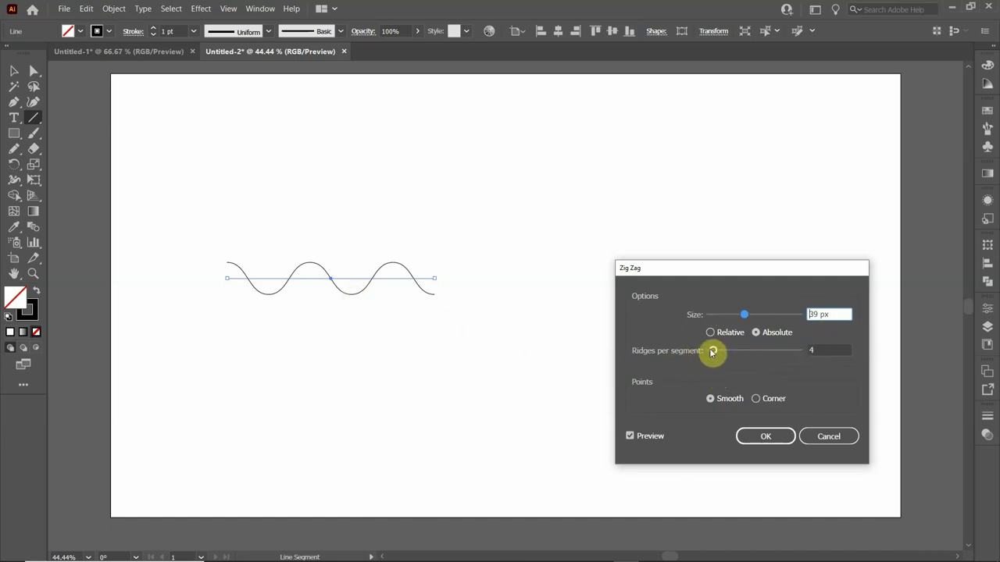
left_click_drag(714, 354, 713, 356)
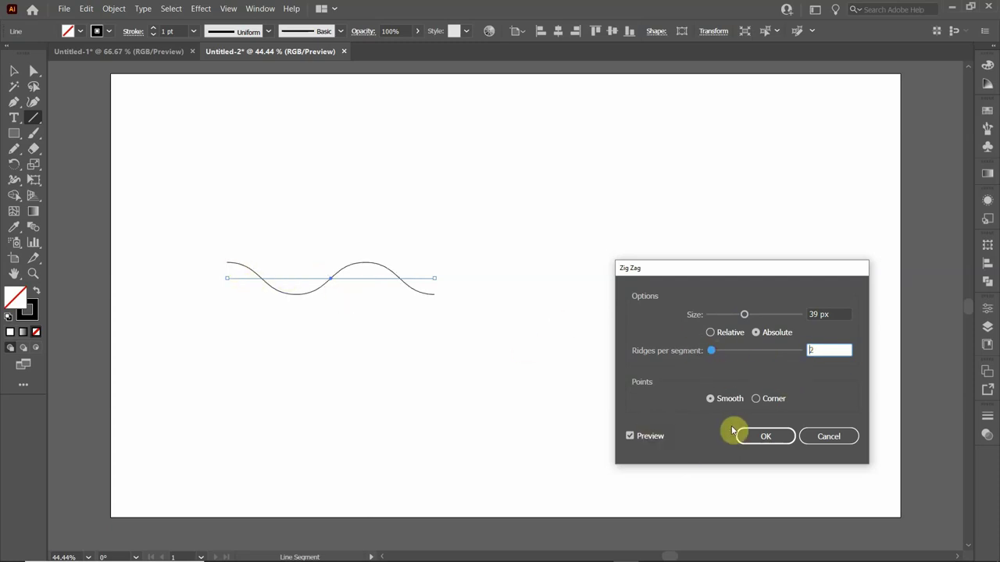
left_click(771, 438)
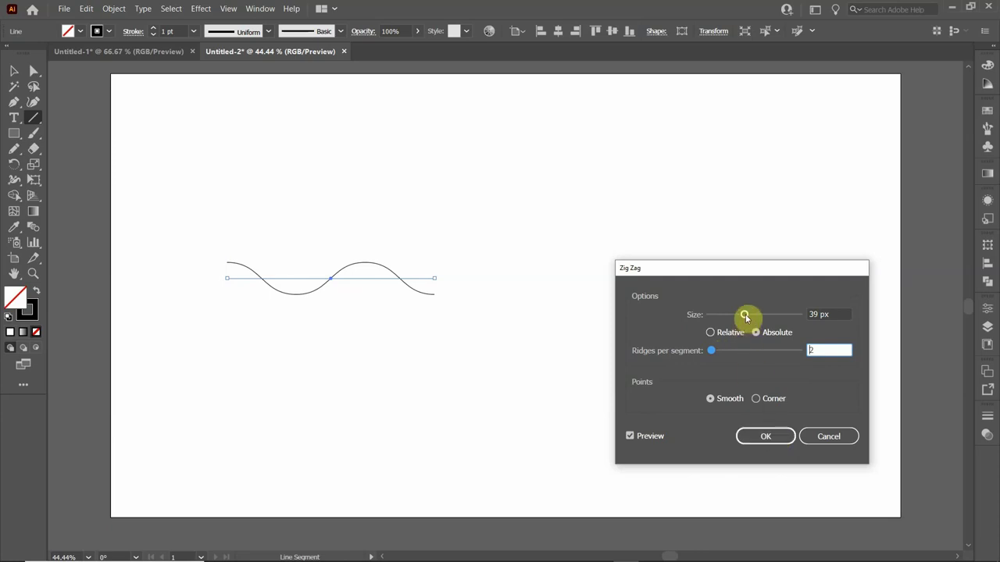
left_click_drag(745, 314, 763, 319)
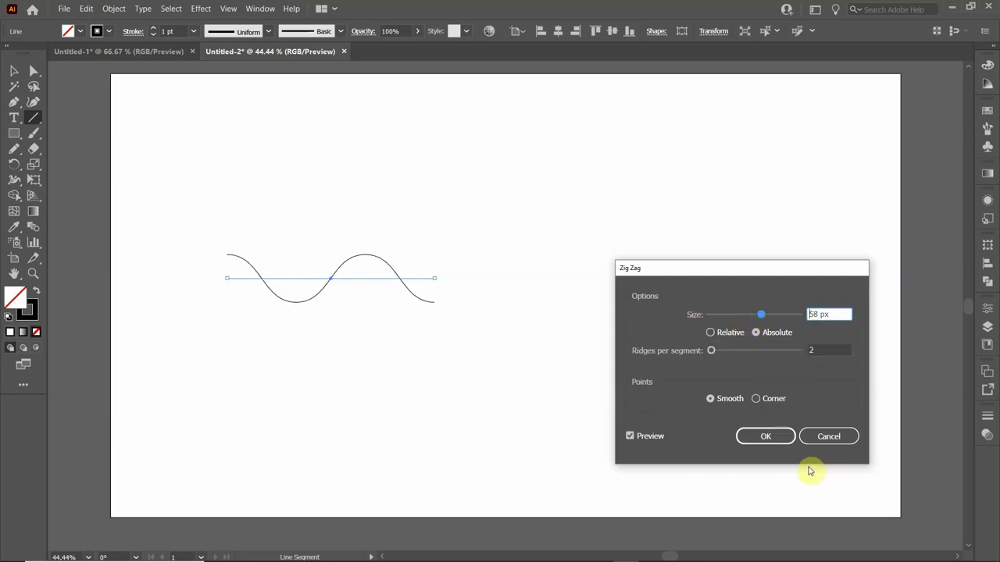
left_click(766, 436)
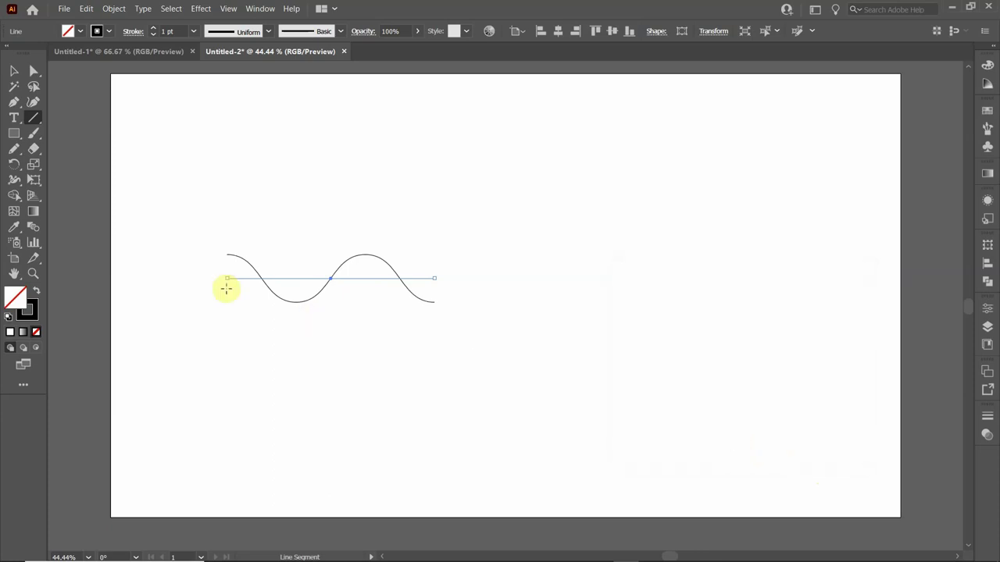
Duplicate the wavy line horizontally about 101 px to the right so that the two waves overlap
left_click(15, 71)
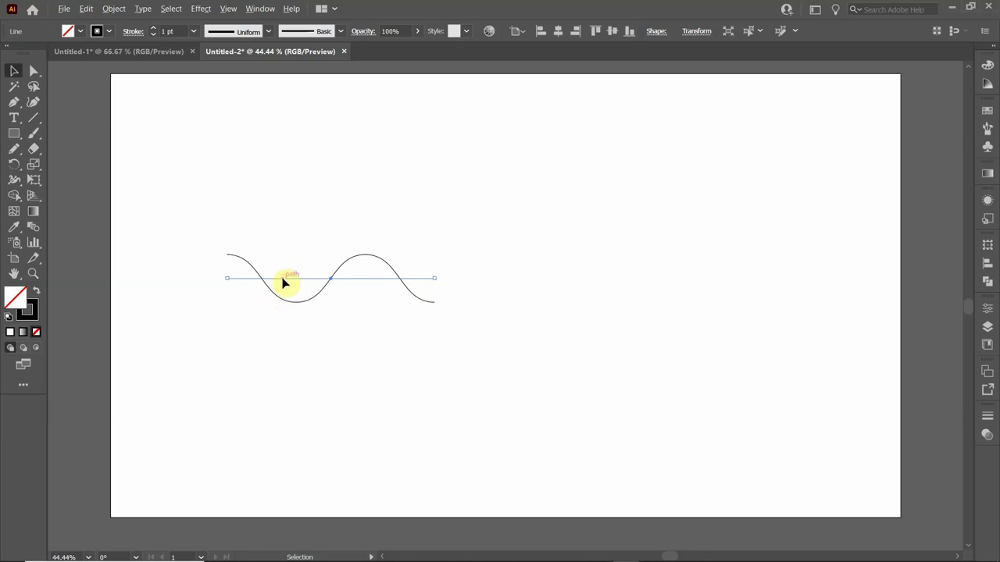
left_click_drag(284, 283, 326, 281)
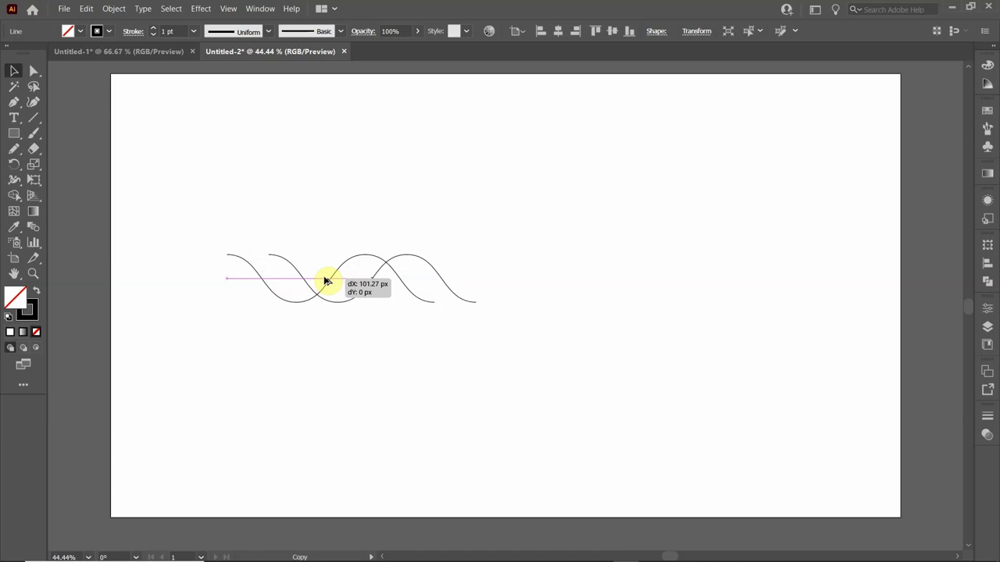
left_click_drag(327, 281, 326, 279)
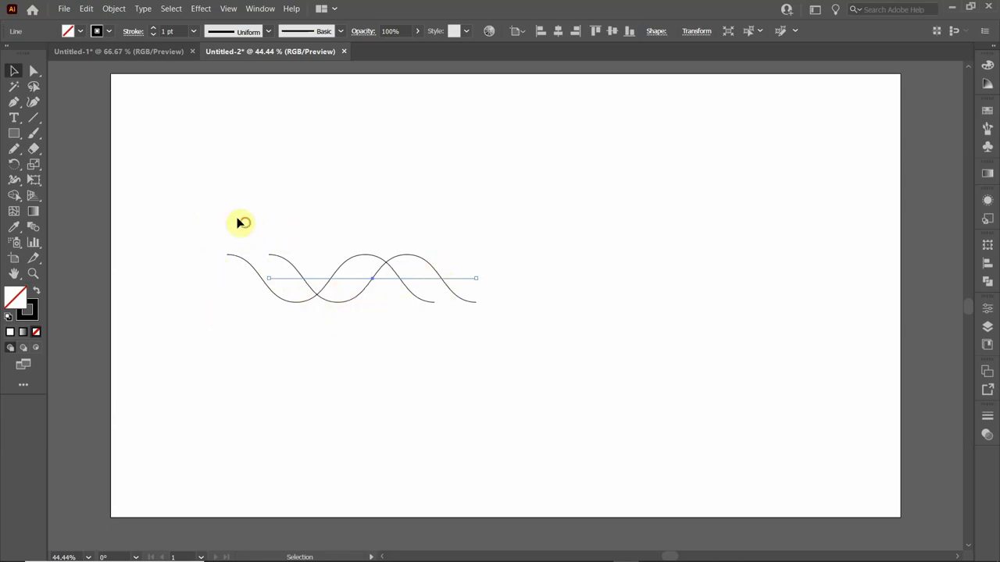
Expand the appearance of both wavy lines into editable paths
left_click_drag(208, 183, 428, 402)
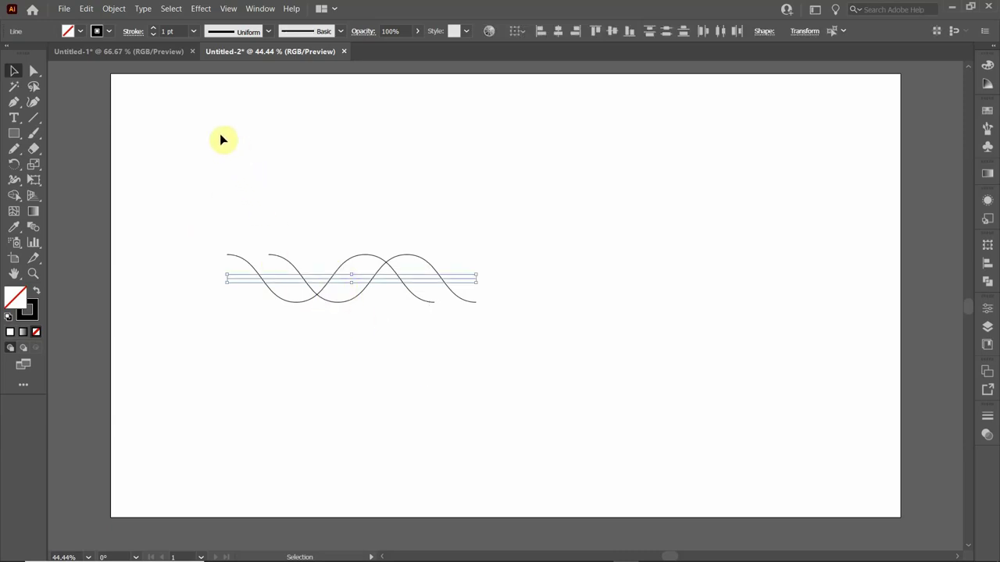
left_click(115, 9)
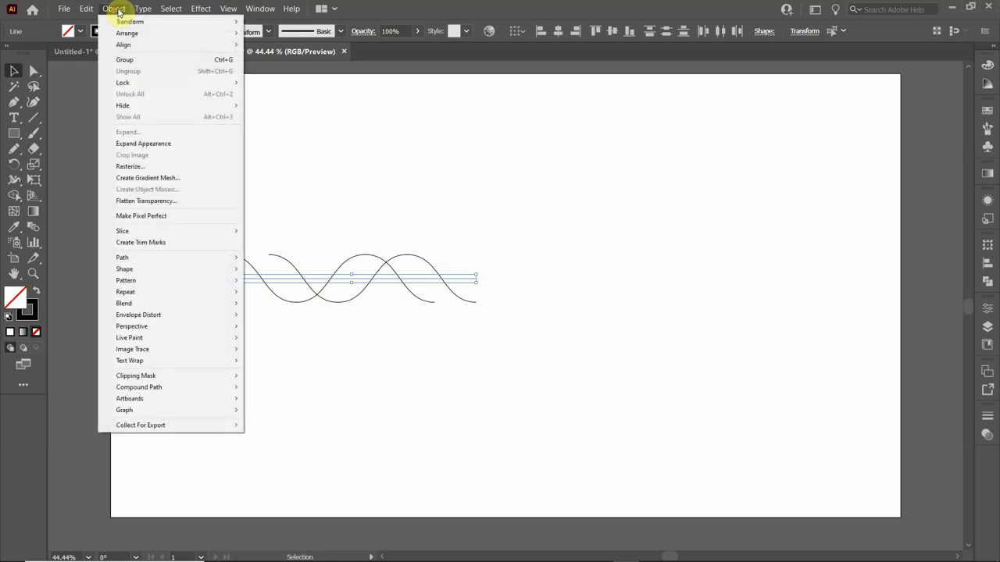
left_click(153, 145)
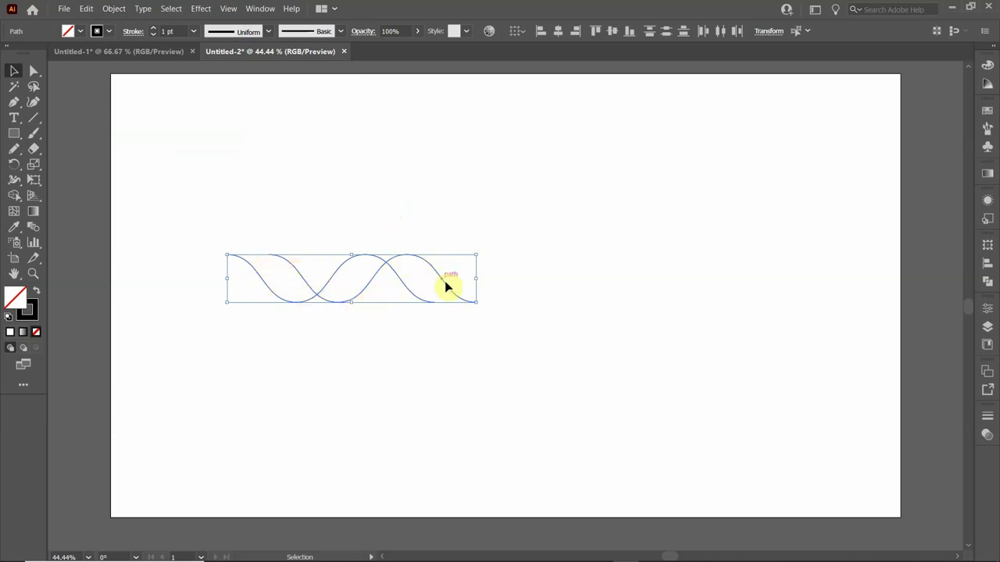
left_click(327, 377)
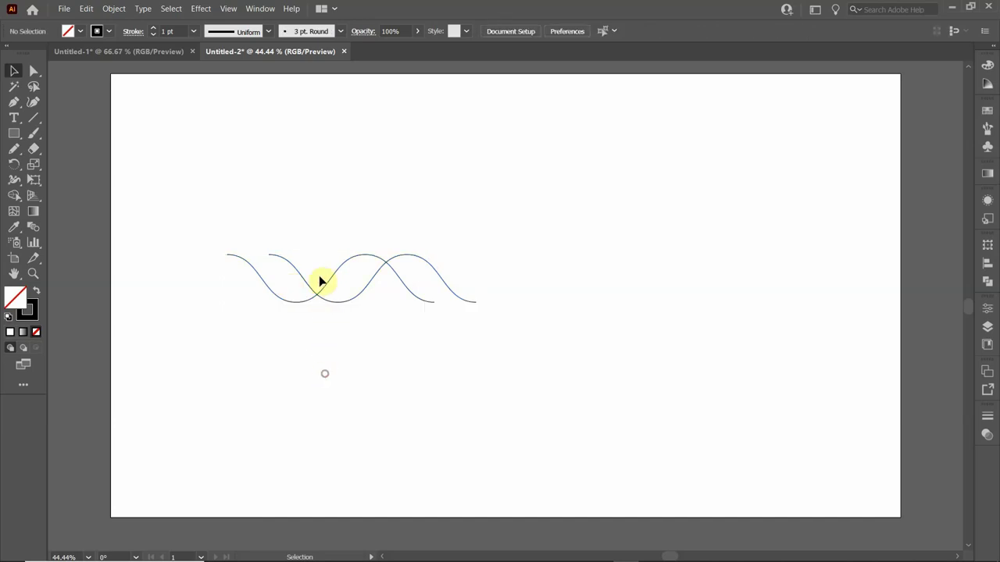
left_click(290, 269)
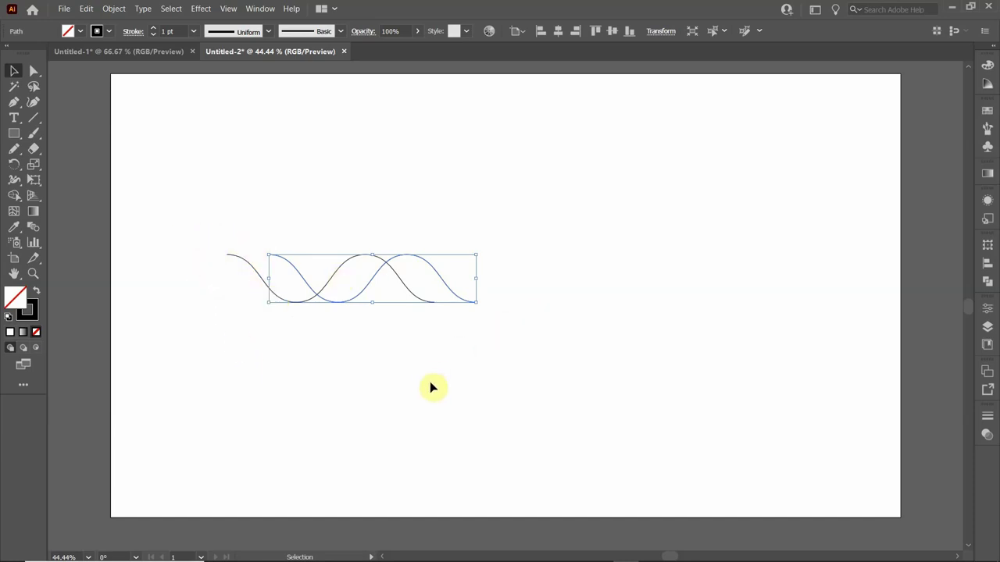
left_click(229, 201)
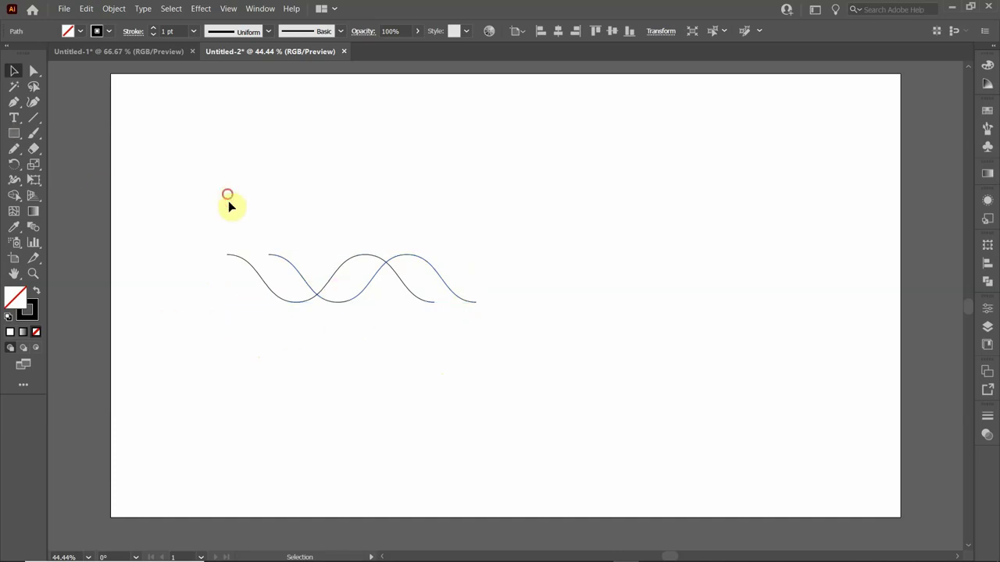
Cut the left wave with the Scissors tool directly below the second wave's starting point and delete the protruding left segment
left_click(260, 278)
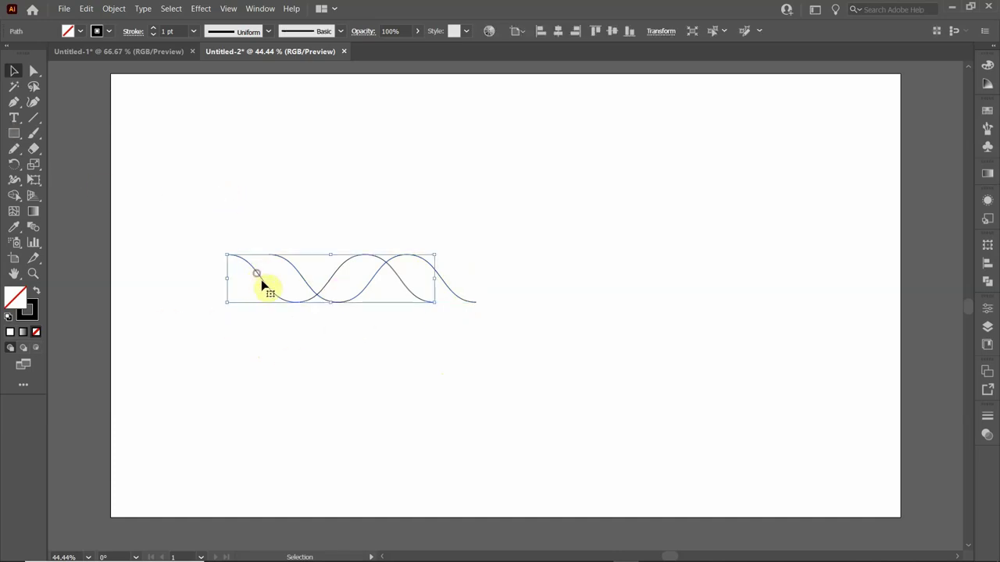
left_click(35, 151)
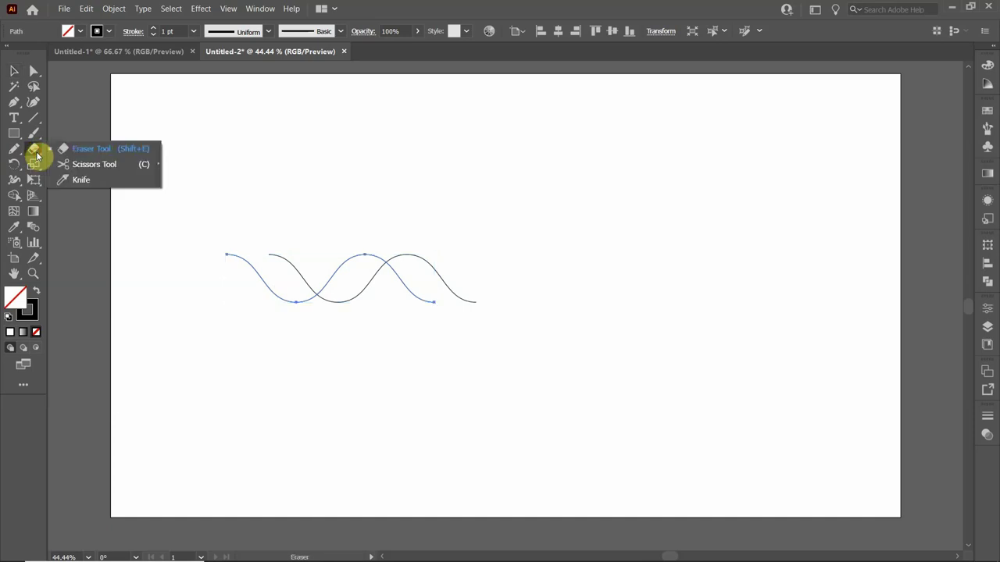
left_click(74, 166)
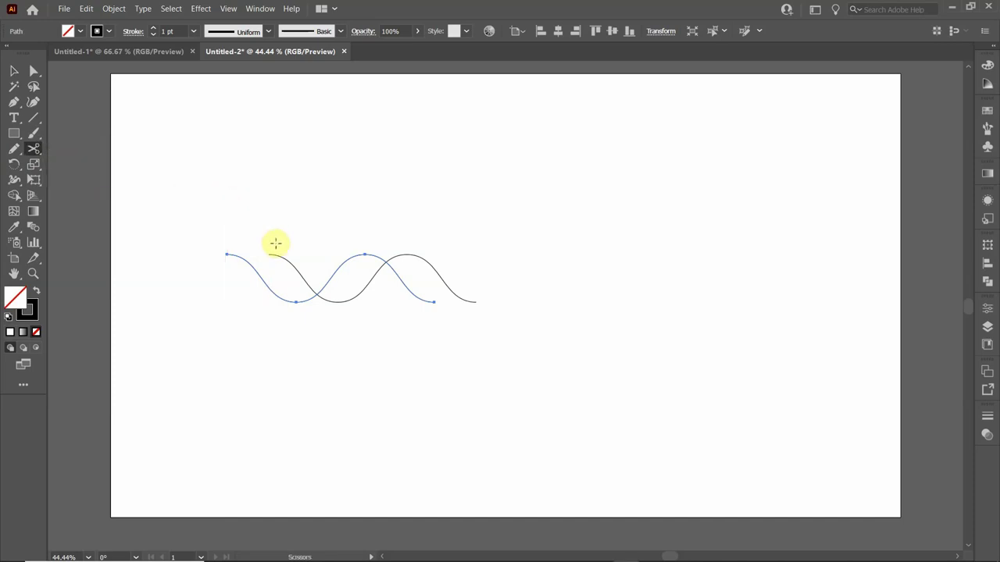
left_click(269, 287)
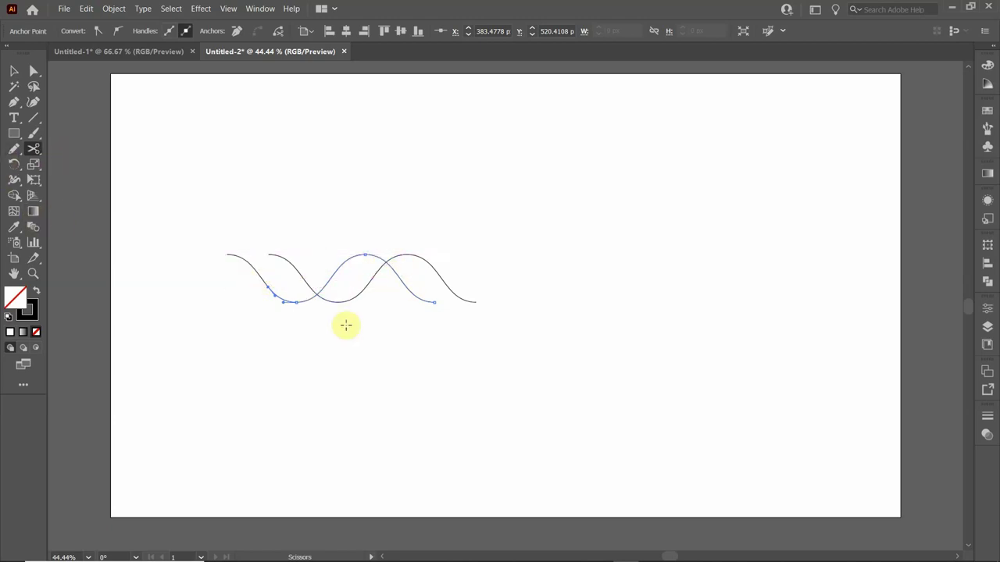
left_click(14, 72)
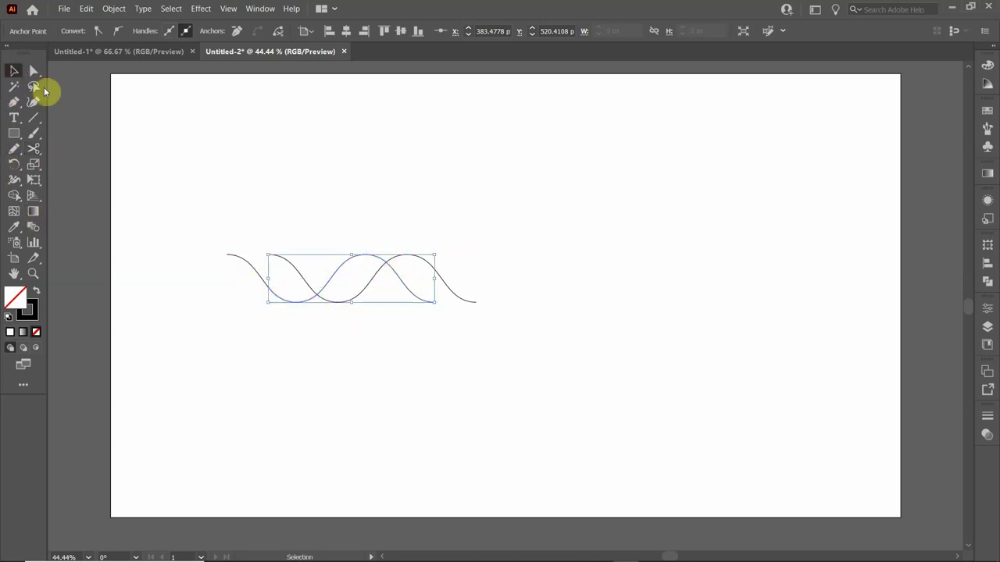
left_click(285, 142)
left_click(248, 265)
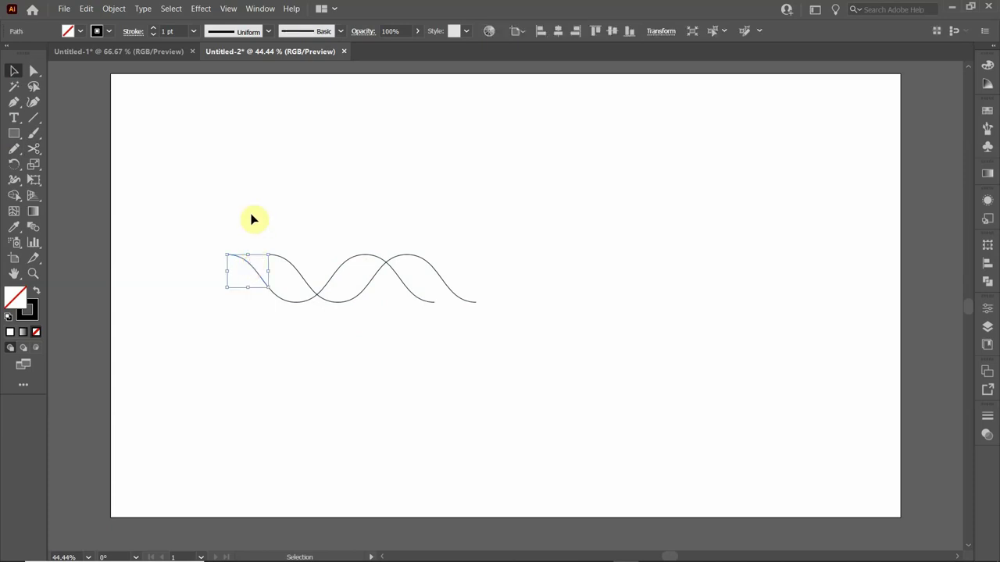
key("Delete")
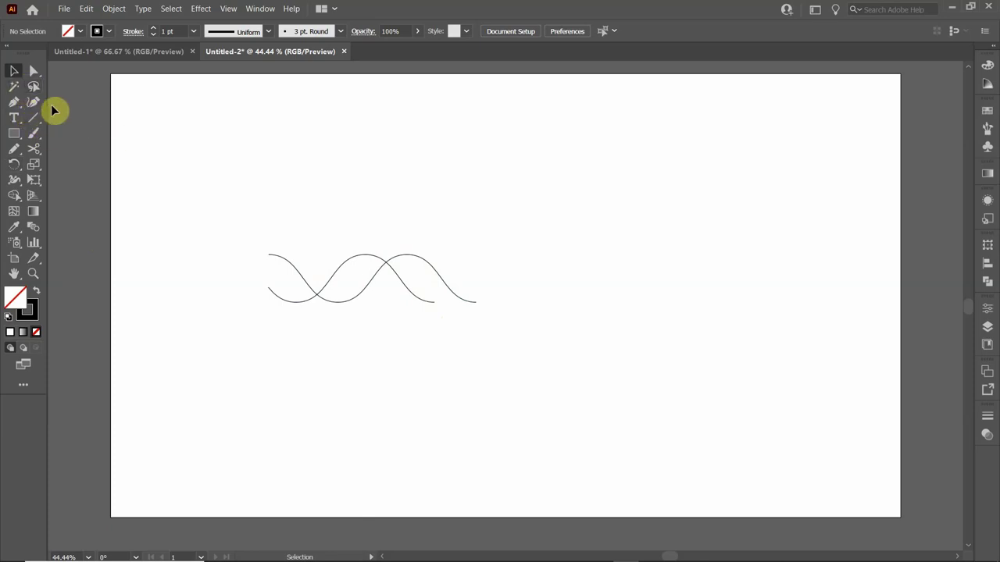
Cut the second wave at its upper crest near the right and delete the trailing segment with its leftover end piece
left_click(34, 149)
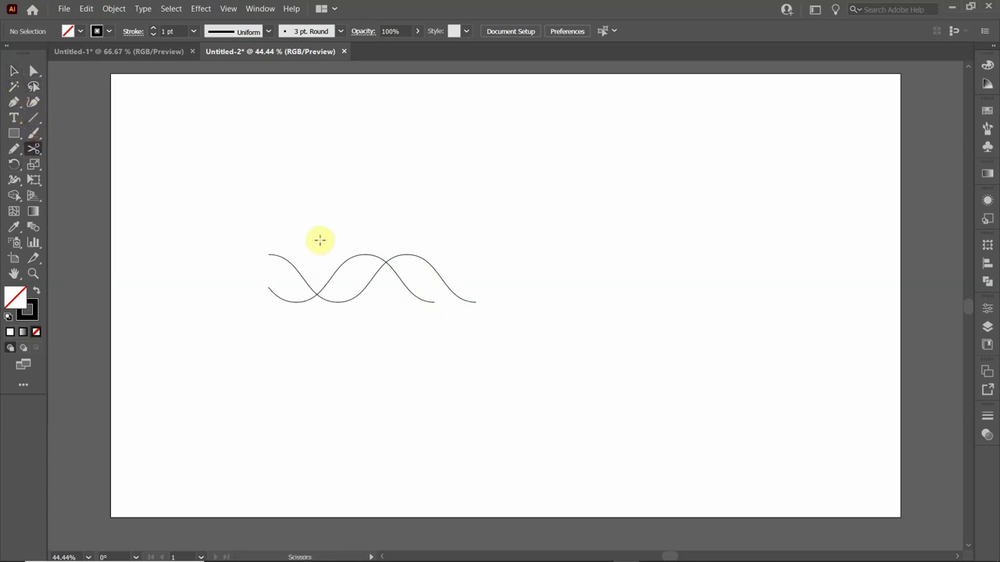
left_click(407, 255)
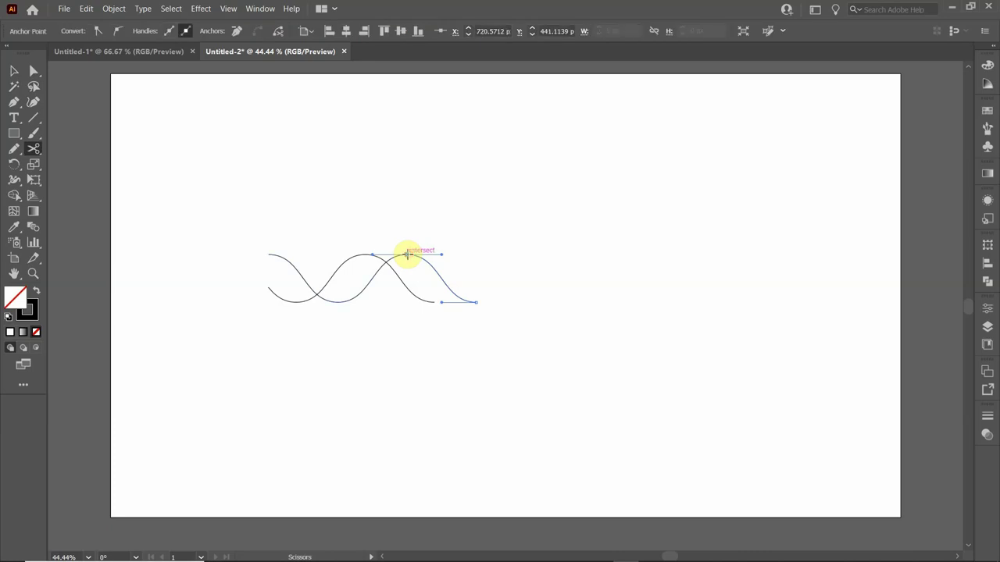
left_click(12, 72)
left_click(436, 279)
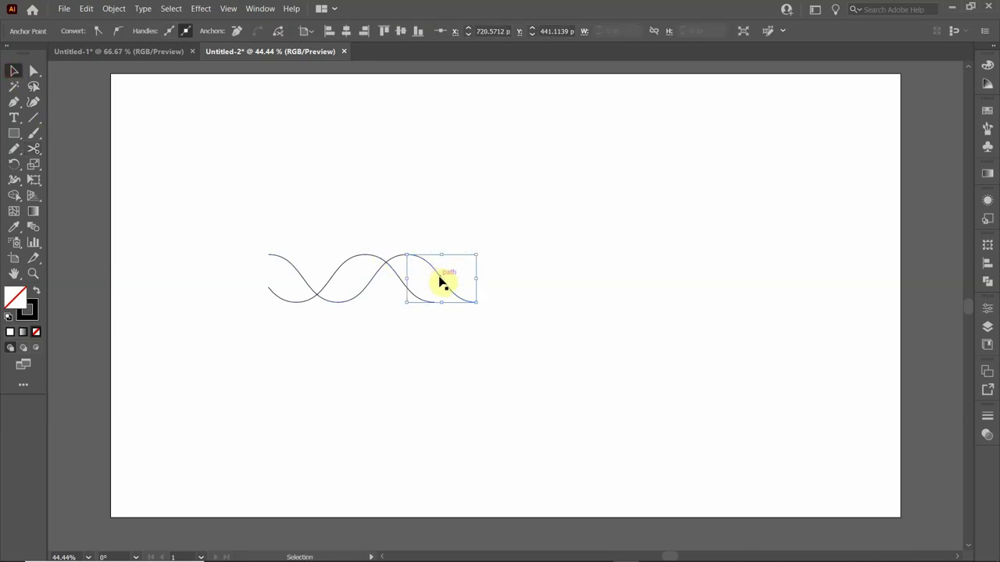
key("Delete")
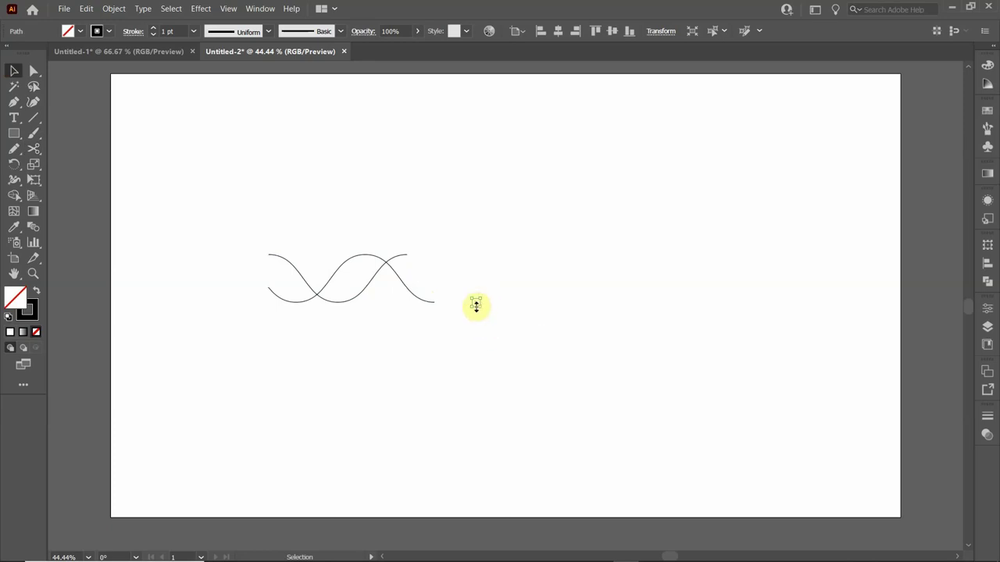
key("Delete")
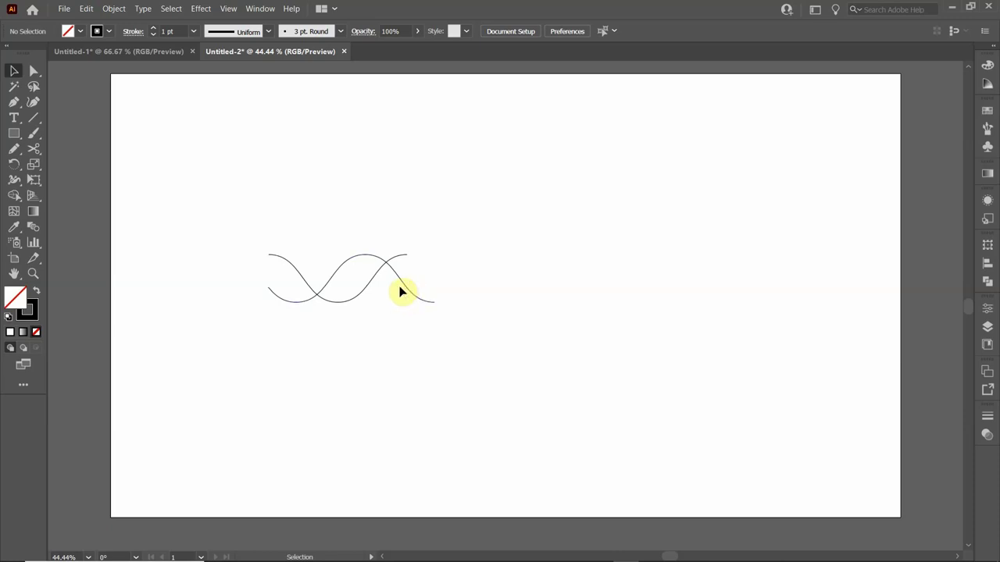
Draw a straight horizontal guide line from the lower wave's starting point across to beneath the waves' far right end
left_click(36, 118)
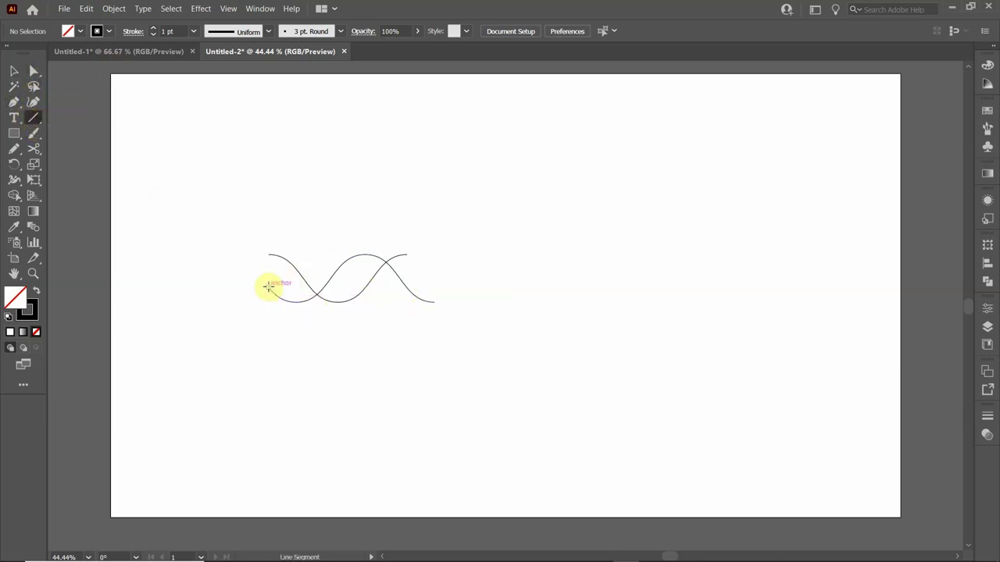
left_click_drag(268, 288, 432, 286)
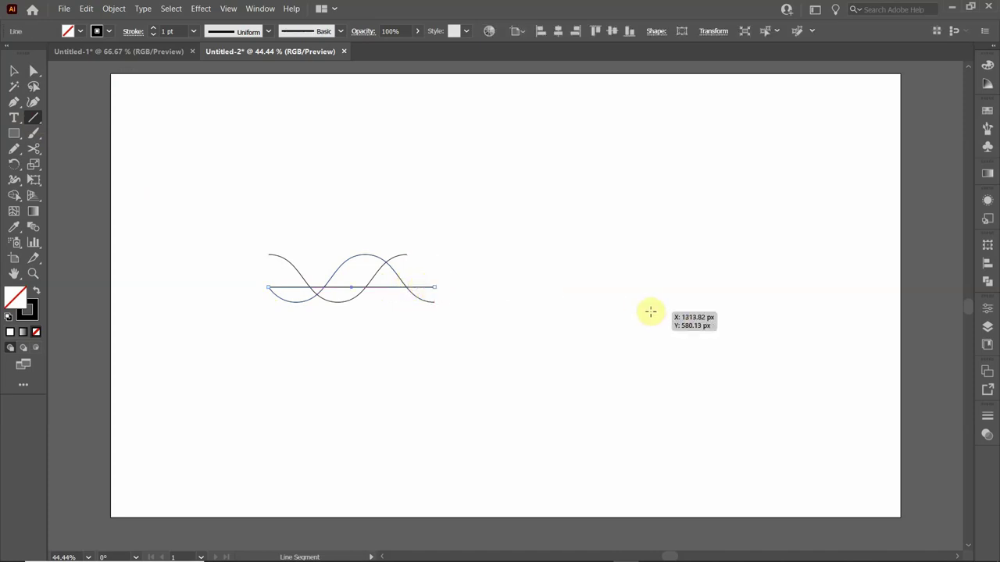
left_click(13, 71)
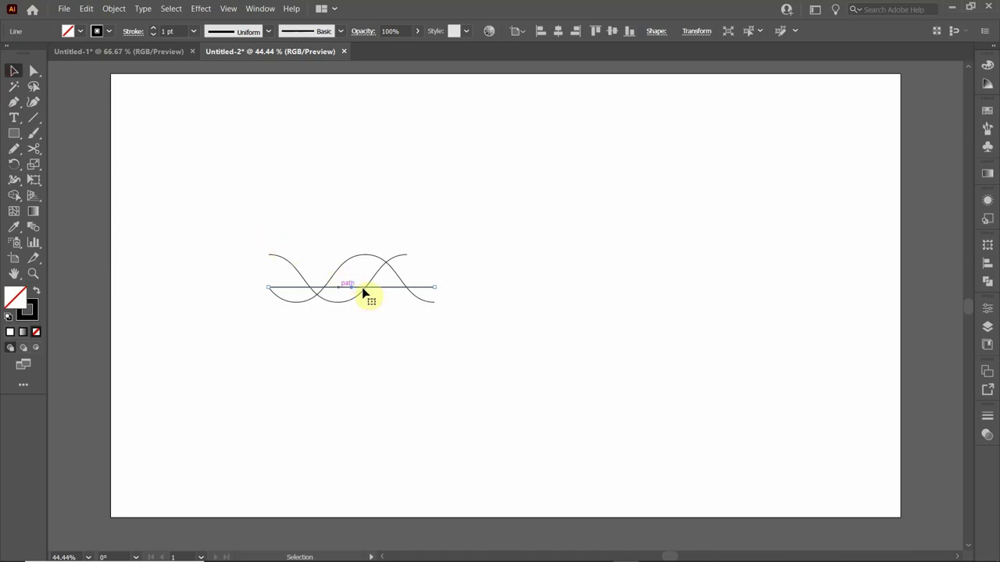
left_click(374, 335)
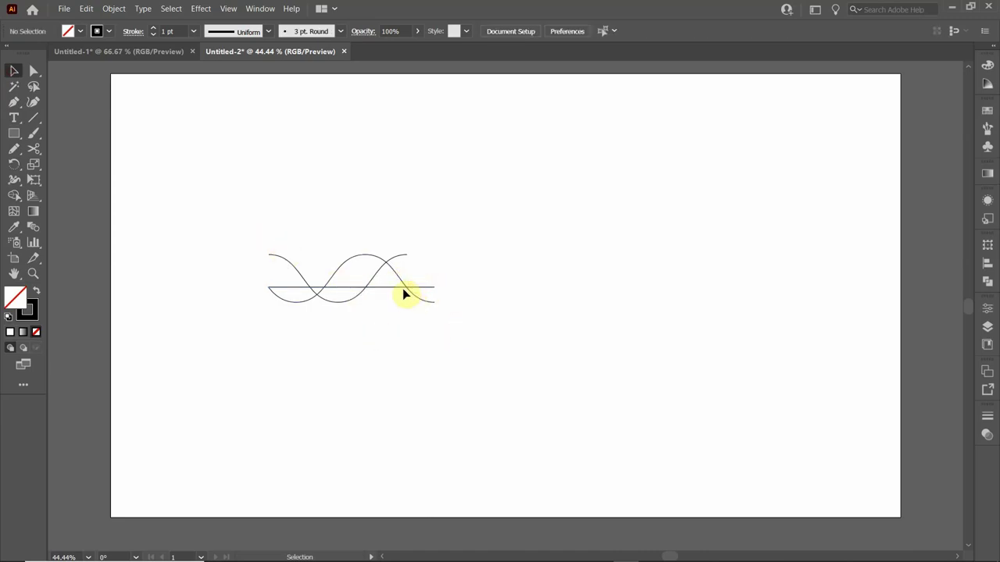
Cut the longer wave with the Scissors tool at its rightmost crossing with the guide line, and delete the trailing tail and the guide line
left_click(397, 278)
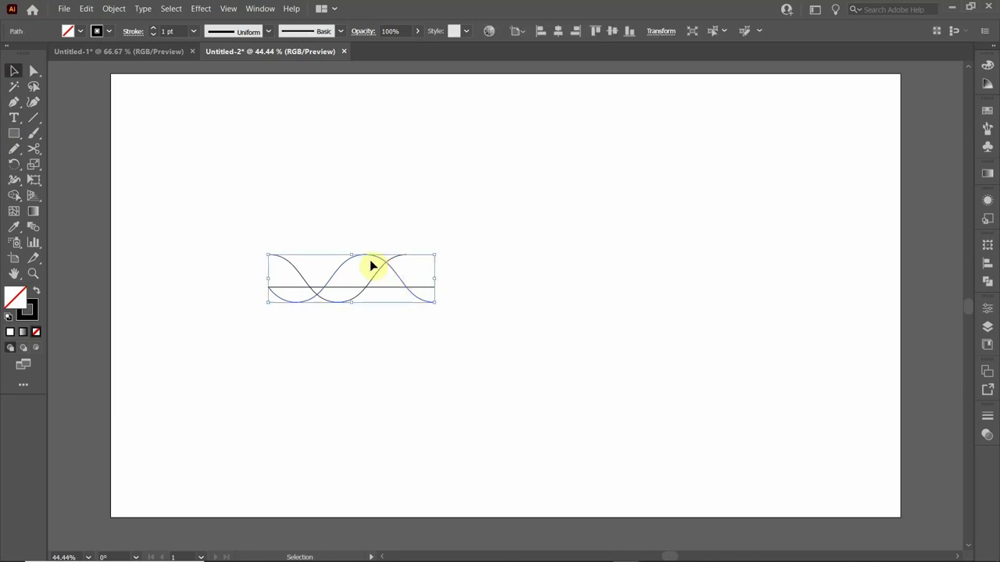
left_click(32, 150)
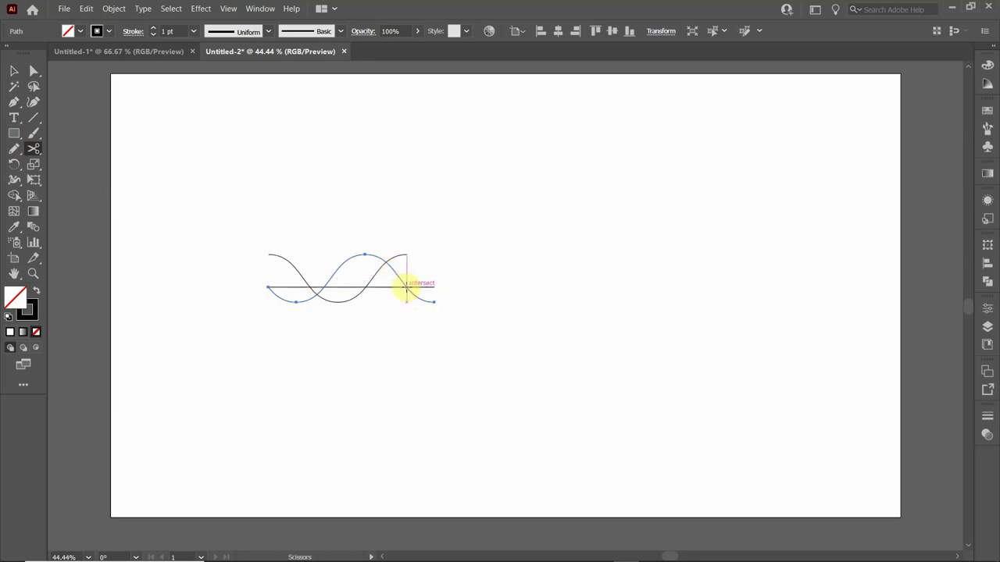
left_click(406, 288)
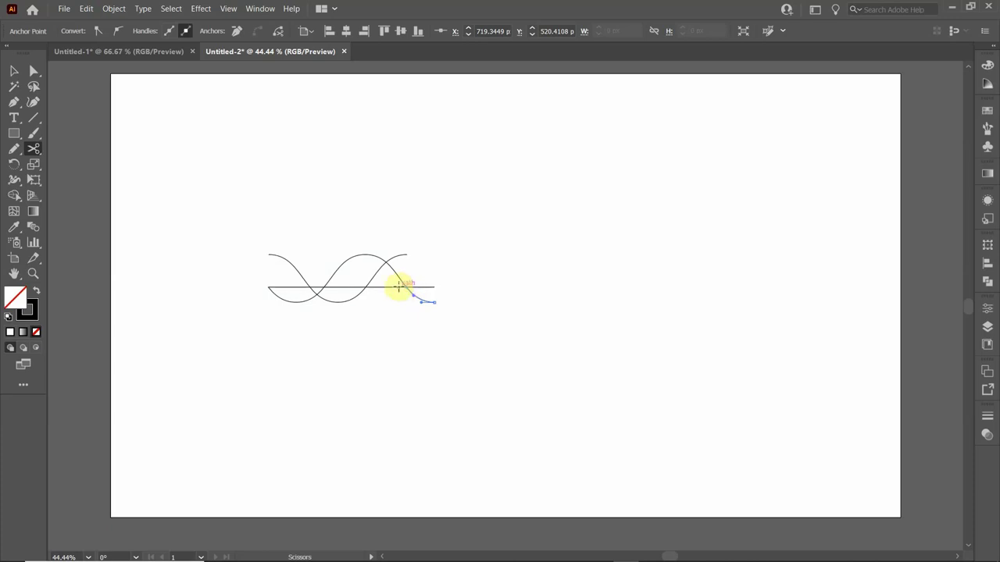
left_click(13, 71)
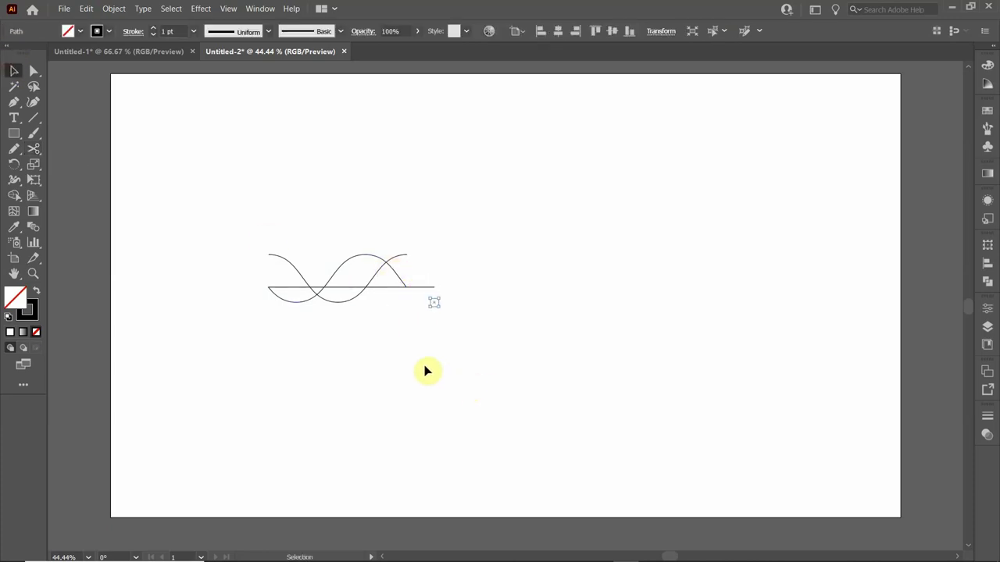
key("Delete")
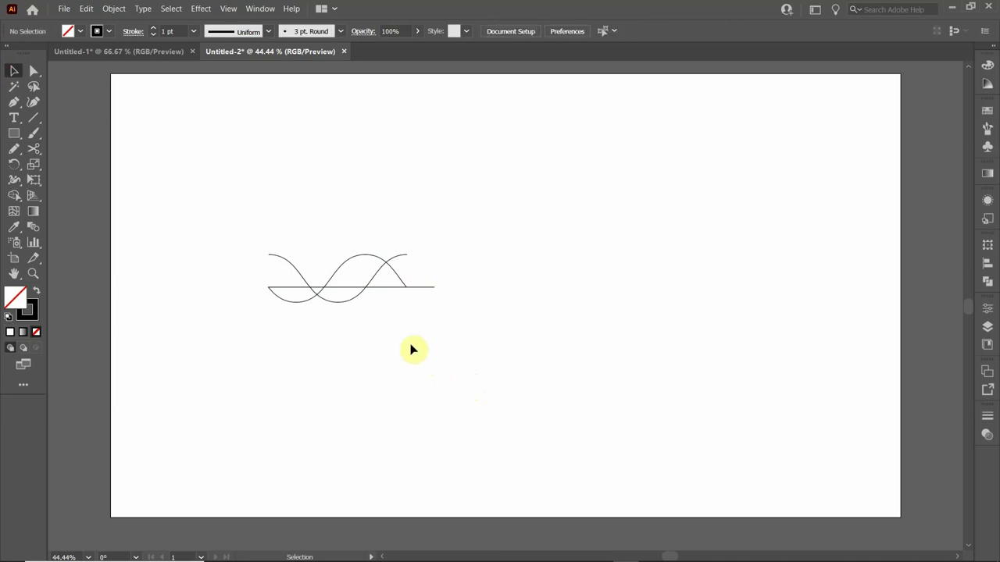
left_click(422, 287)
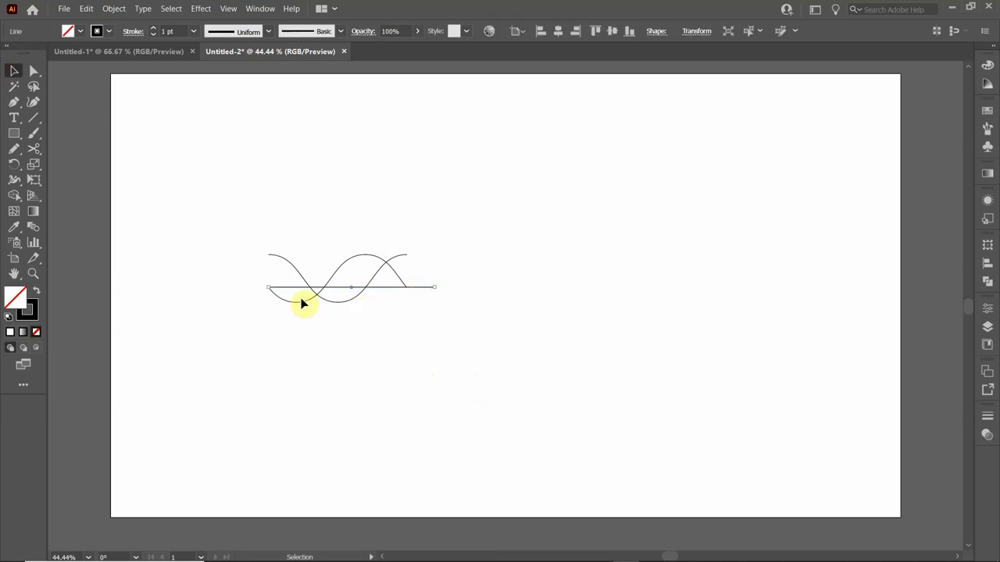
key("Delete")
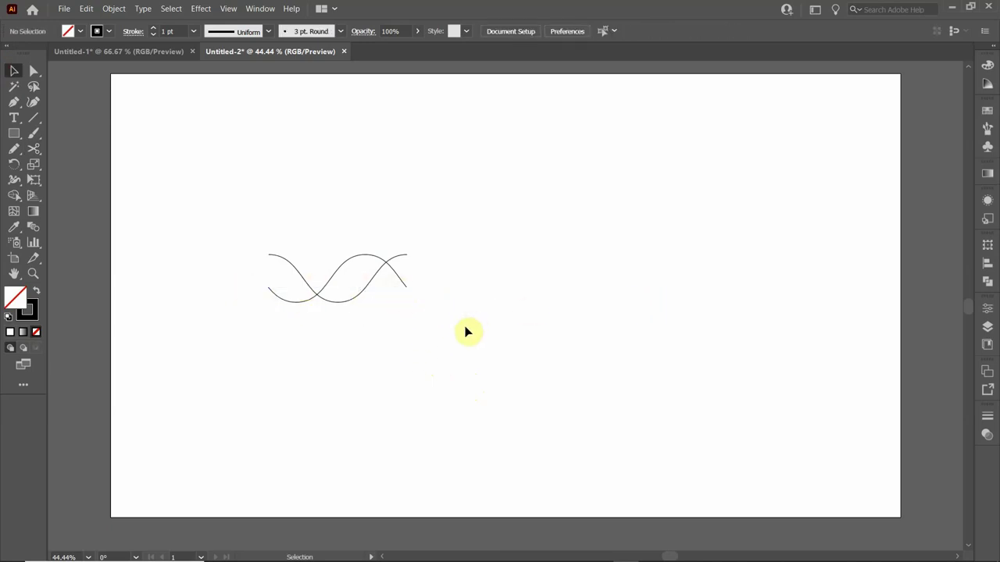
Place a copy of both waves end to end before the original to test the repeat, and delete the copy
left_click_drag(237, 225, 477, 364)
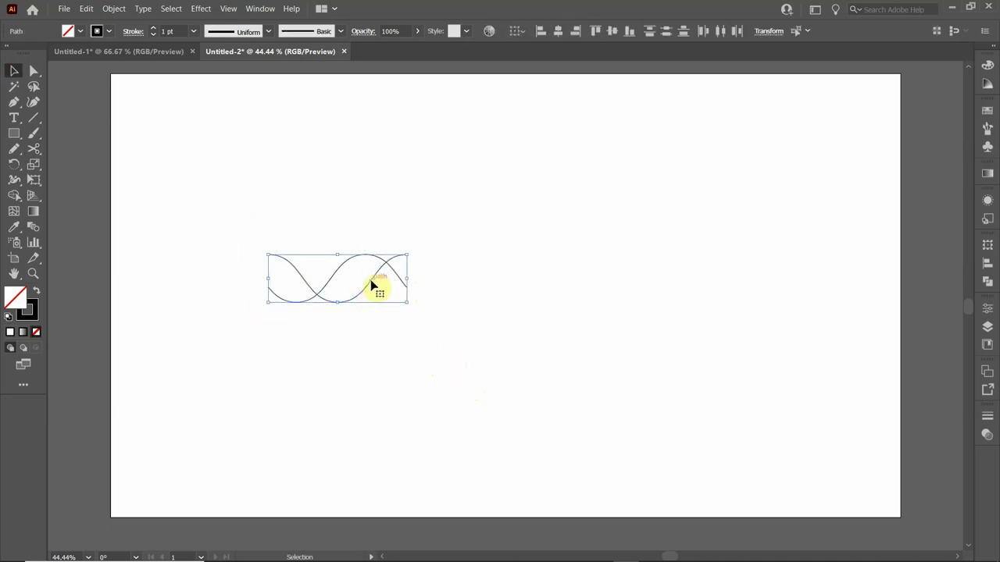
left_click_drag(372, 284, 210, 213, "alt")
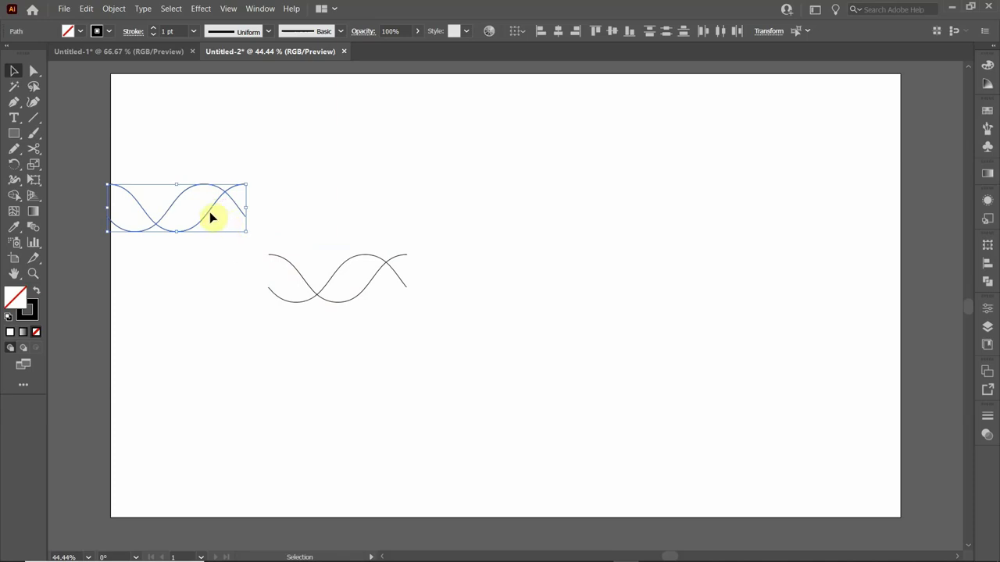
left_click_drag(211, 212, 233, 282)
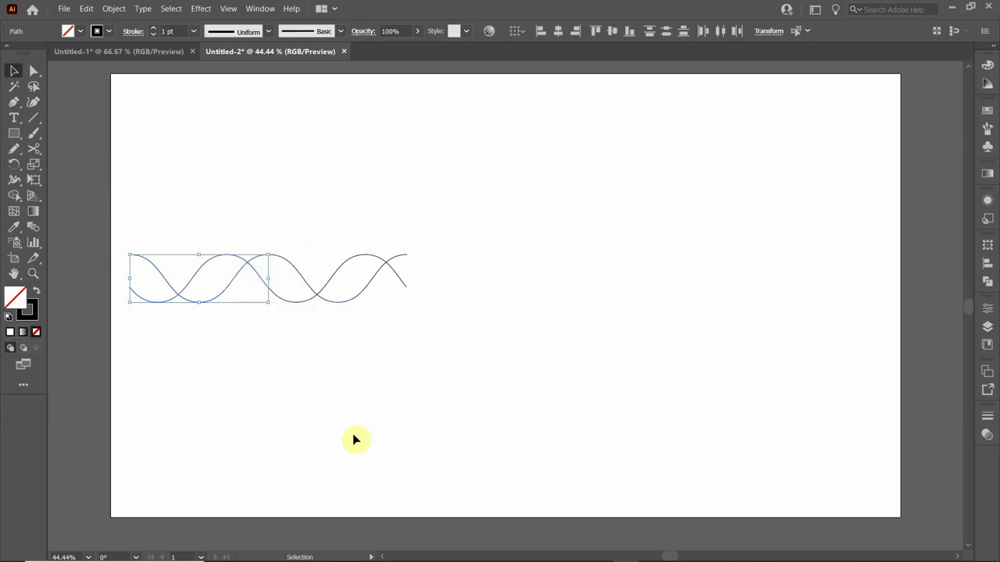
key("Delete")
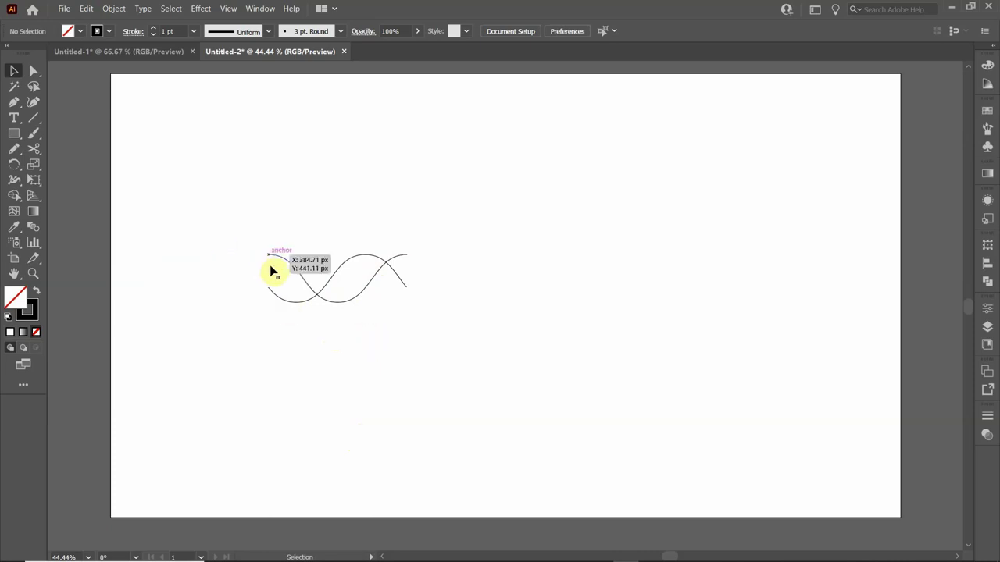
Draw a small circle with the Ellipse tool on the lower wave, close to its starting point
scroll(294, 313, "up", 1)
scroll(295, 313, "up", 2)
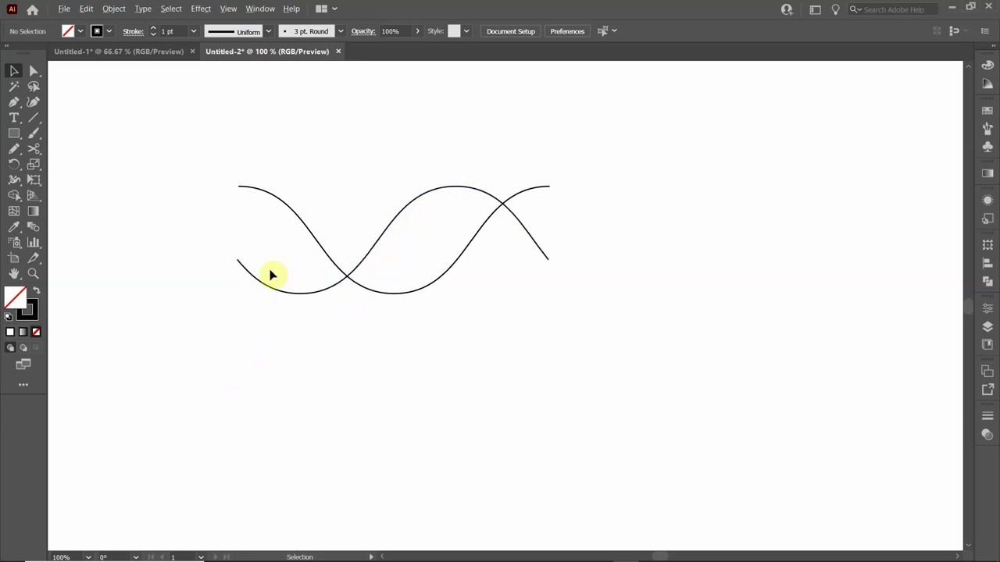
scroll(271, 275, "up", 2)
scroll(266, 303, "up", 1)
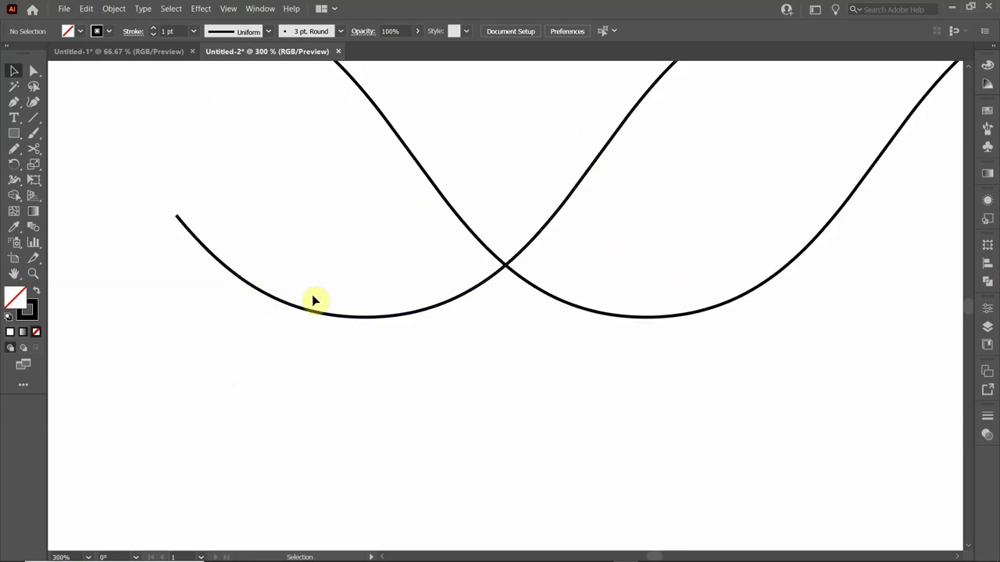
scroll(282, 259, "down", 1)
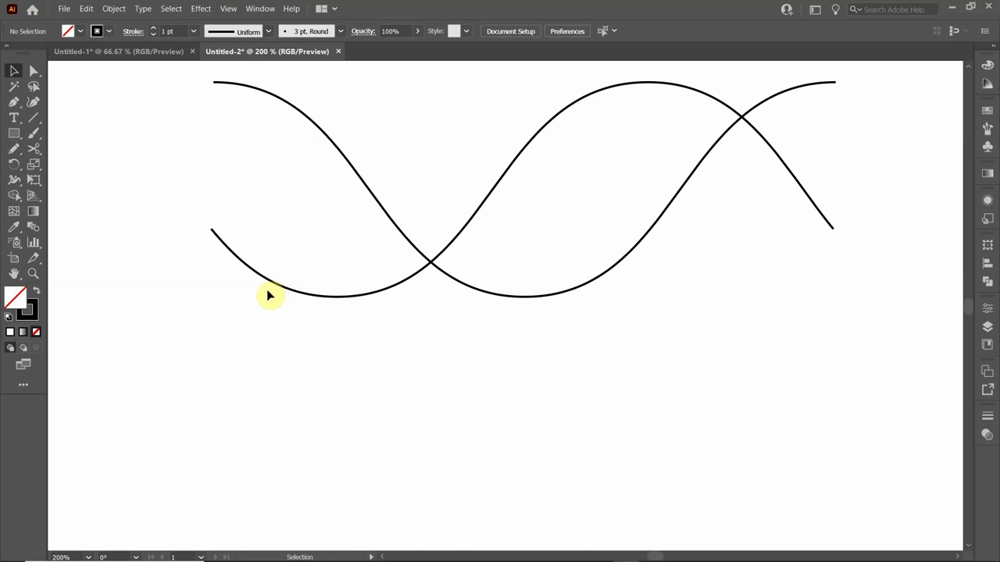
left_click(15, 138)
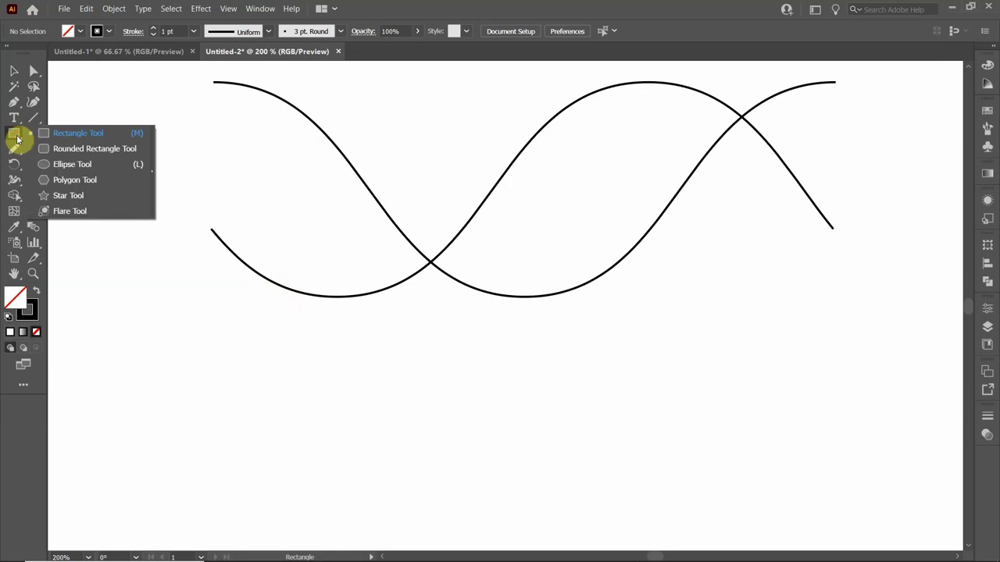
left_click_drag(19, 139, 46, 166)
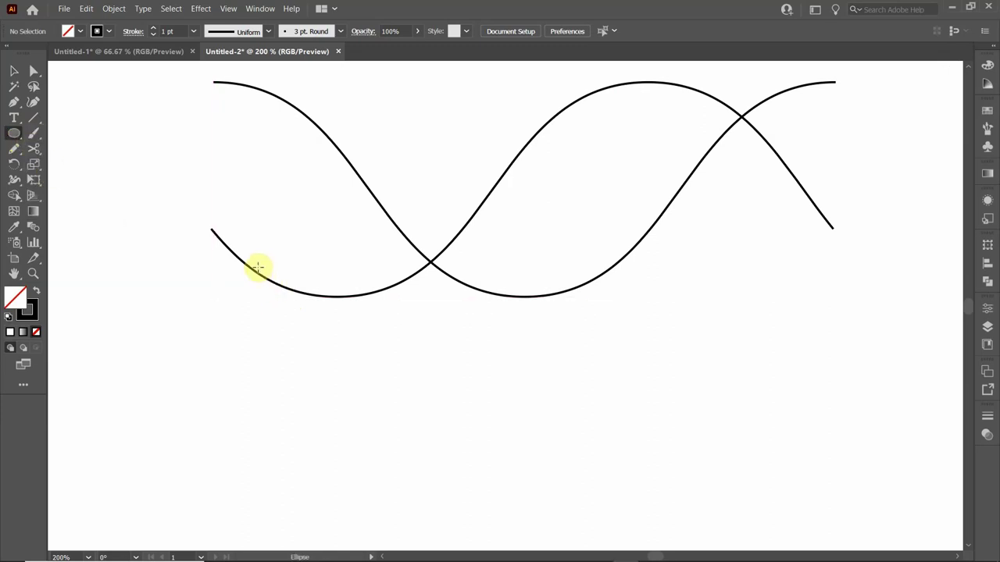
left_click_drag(258, 267, 268, 278)
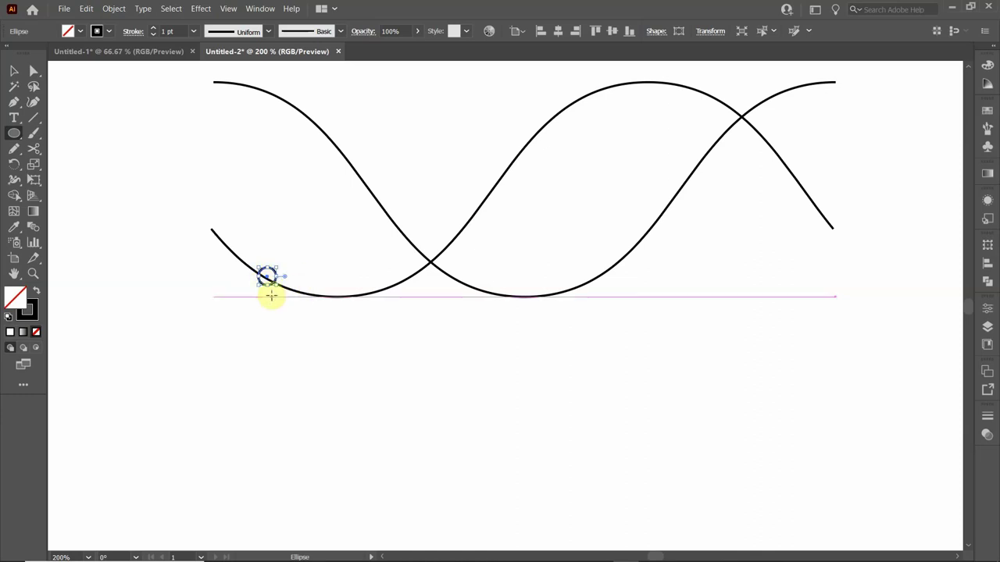
Remove the circle's stroke and fill the circle with light blue
left_click(106, 33)
left_click(96, 33)
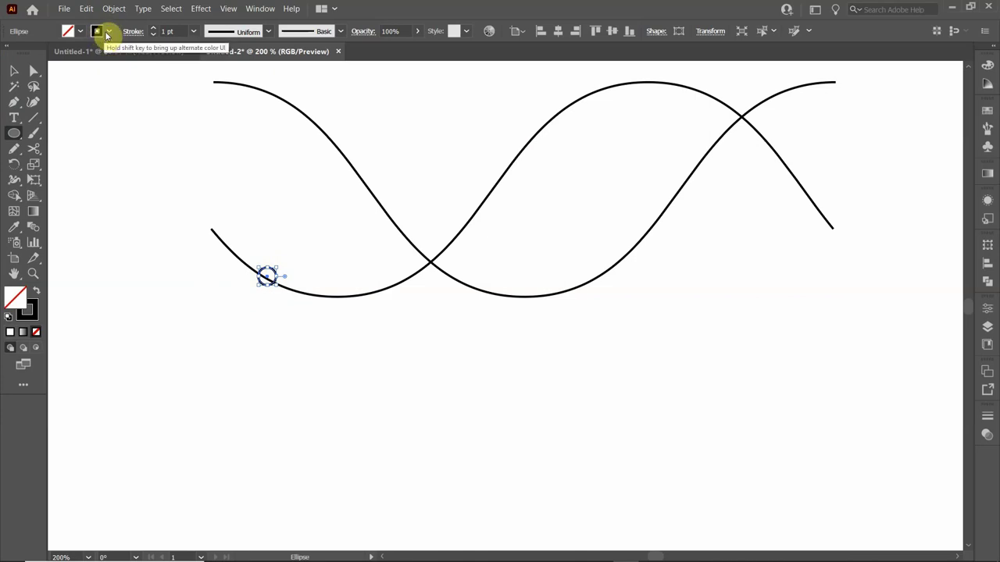
left_click(110, 33)
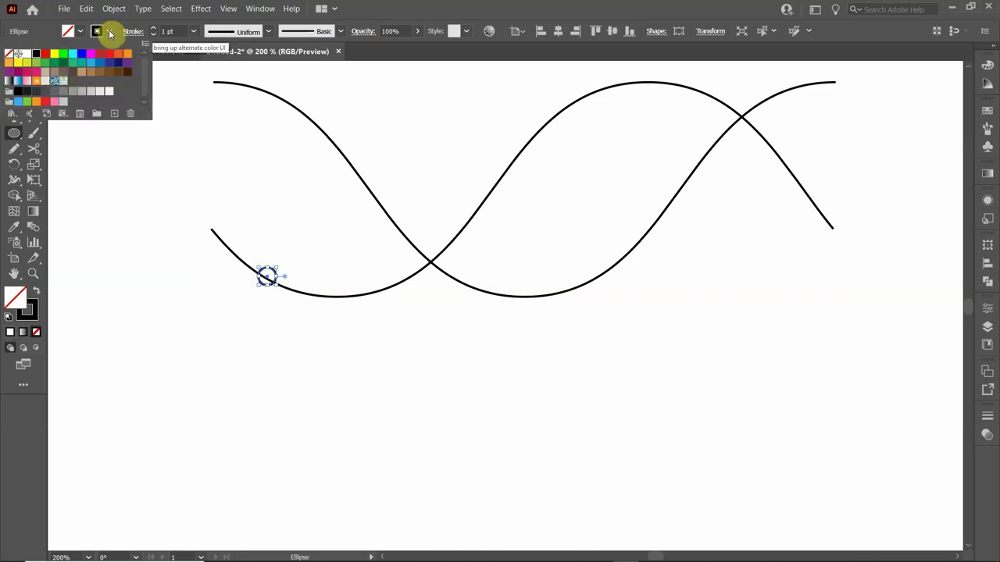
left_click(10, 55)
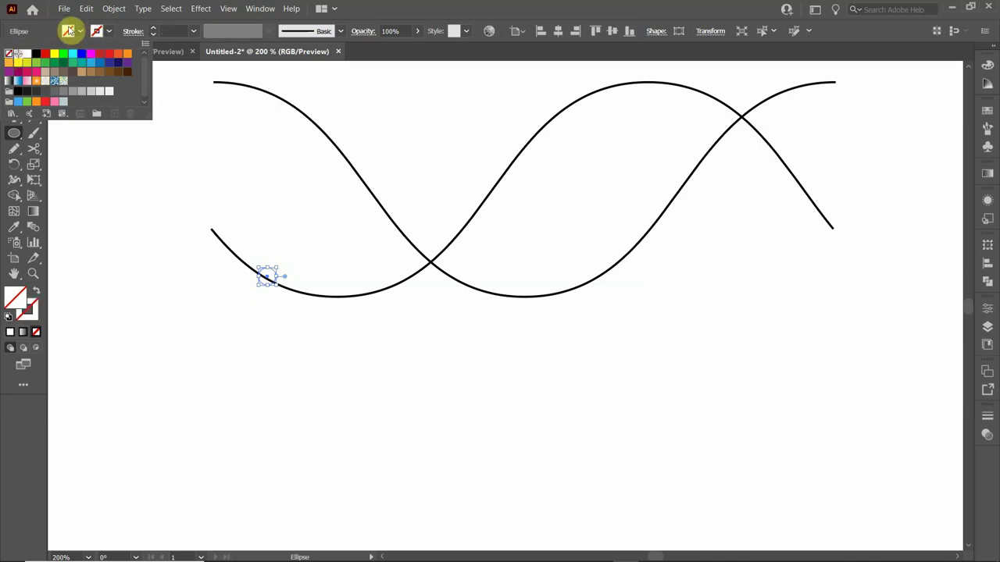
left_click(80, 30)
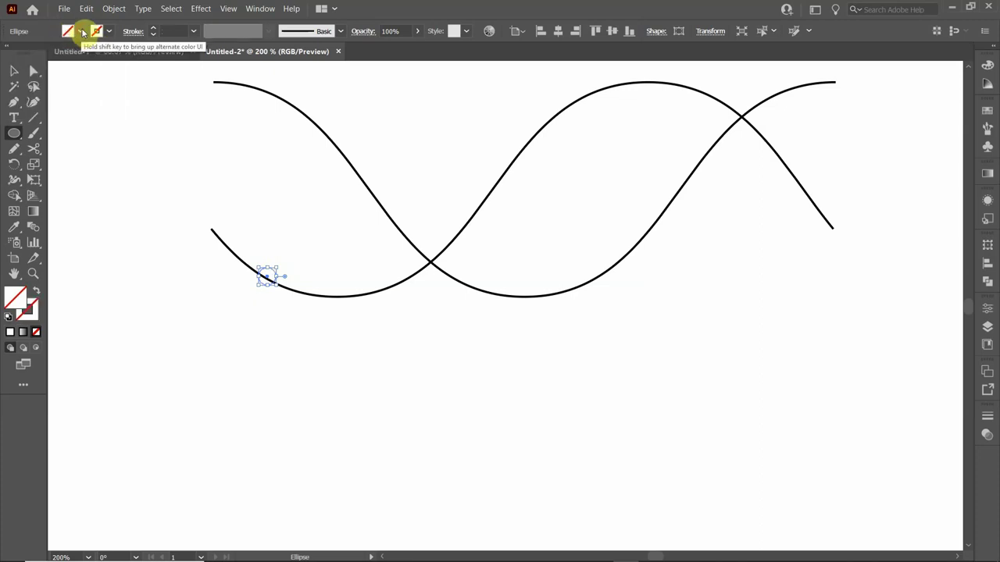
left_click(82, 32)
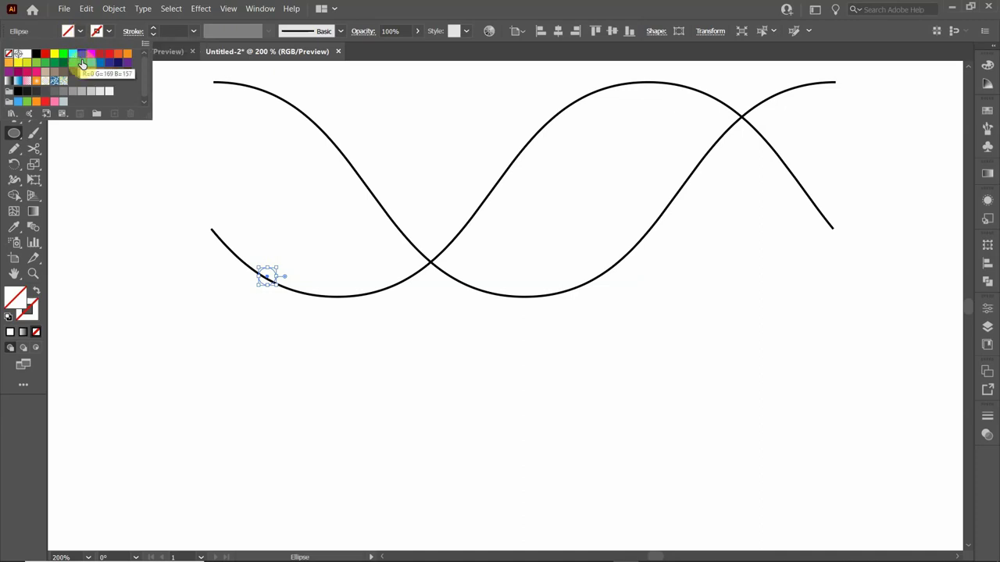
left_click(88, 63)
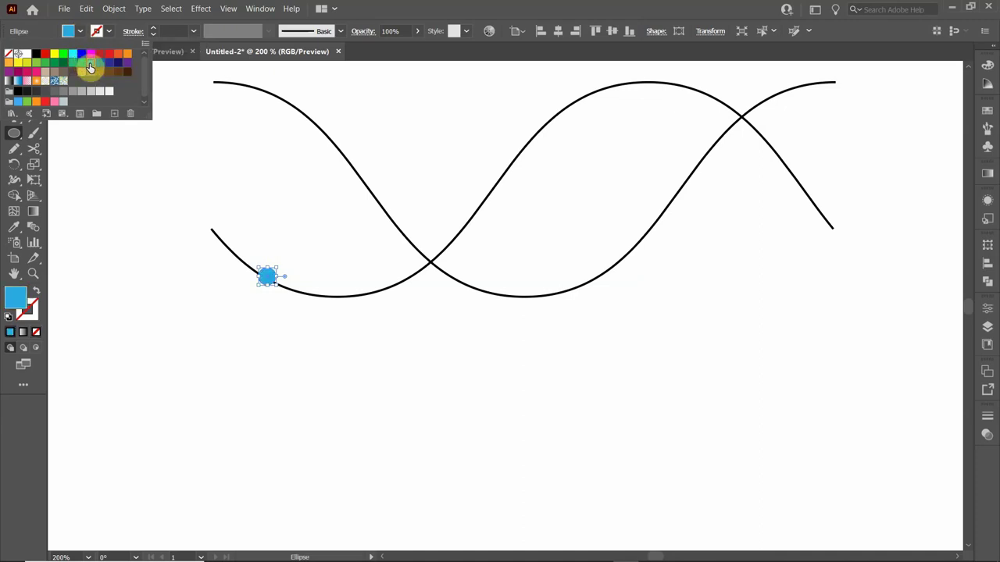
left_click(49, 36)
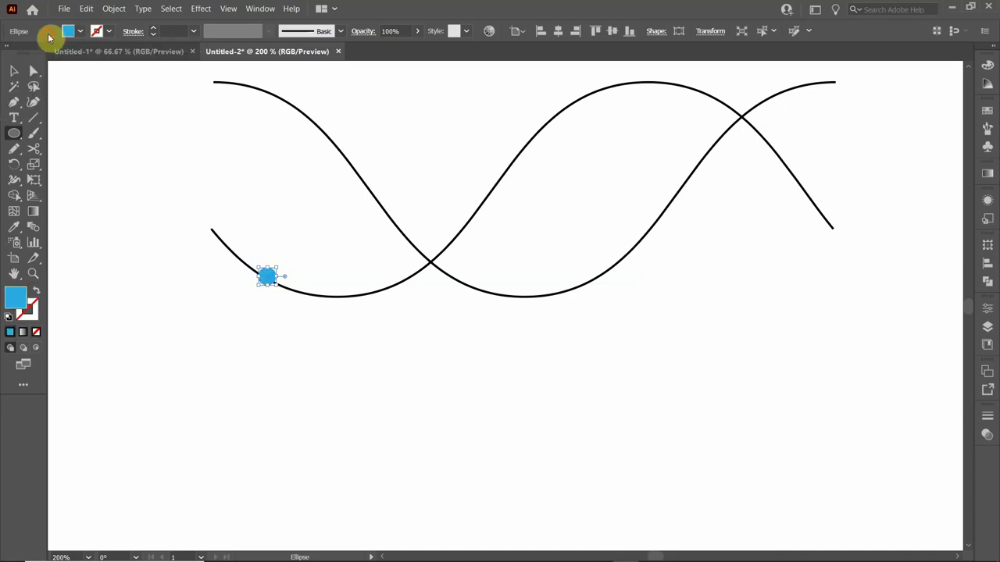
left_click(14, 71)
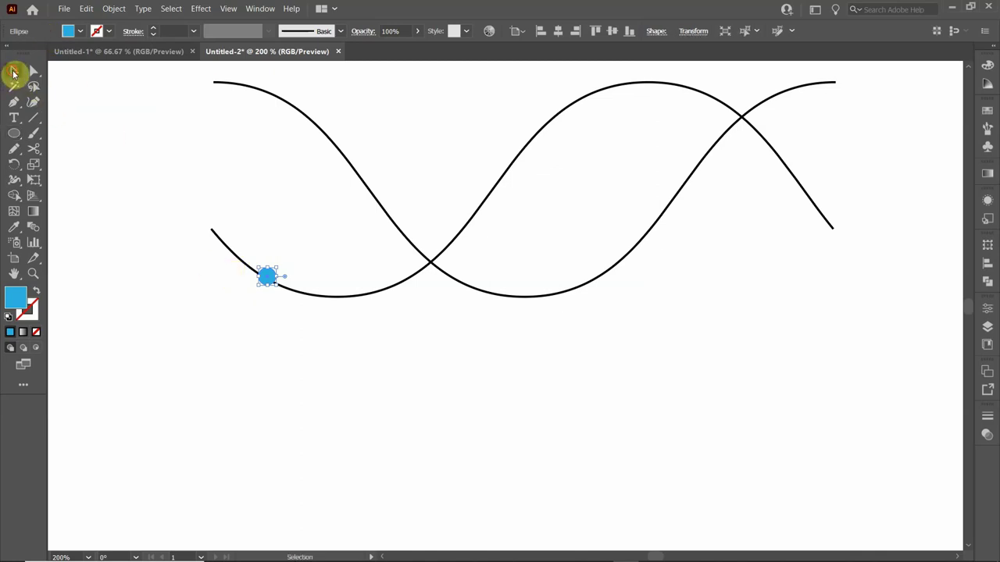
left_click(265, 218)
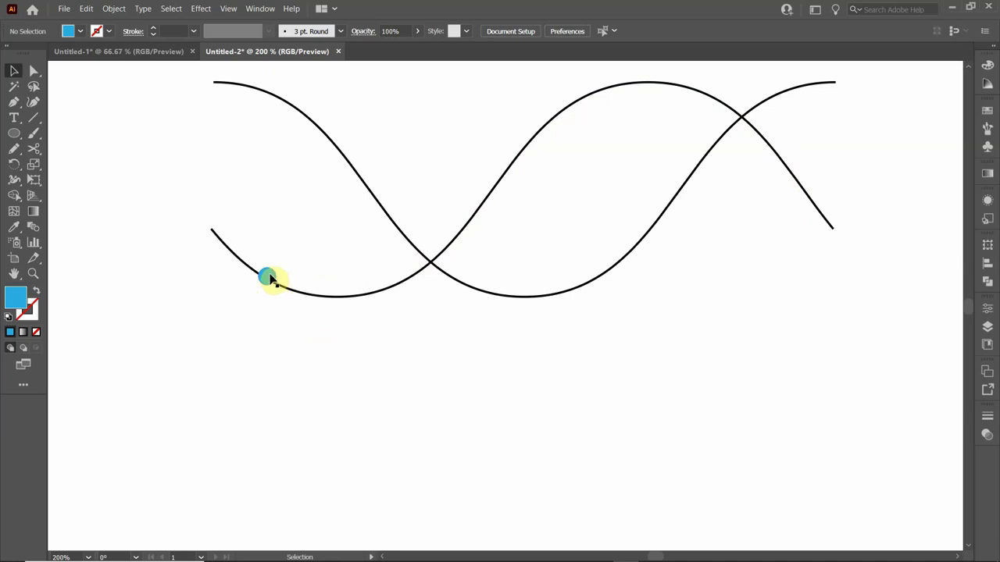
Duplicate the blue circle diagonally up and to the right so that the copy slightly overlaps the original
left_click(304, 271)
left_click(273, 274)
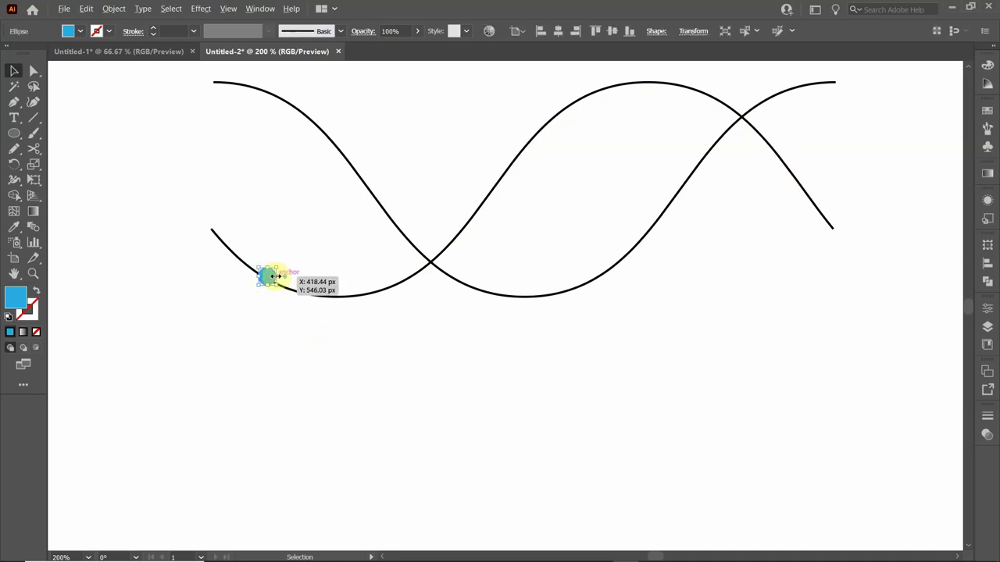
scroll(267, 278, "up", 2)
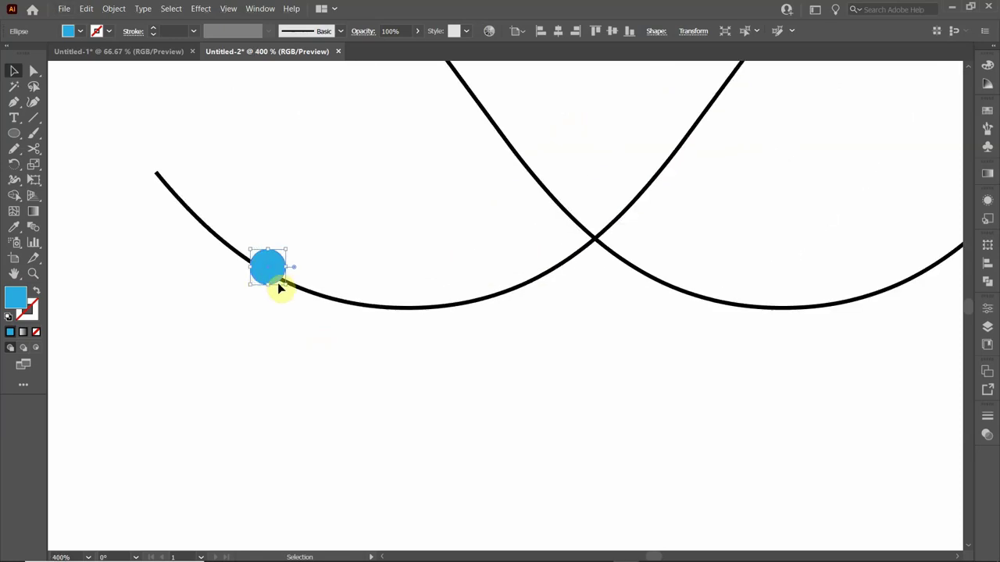
scroll(271, 282, "up", 1)
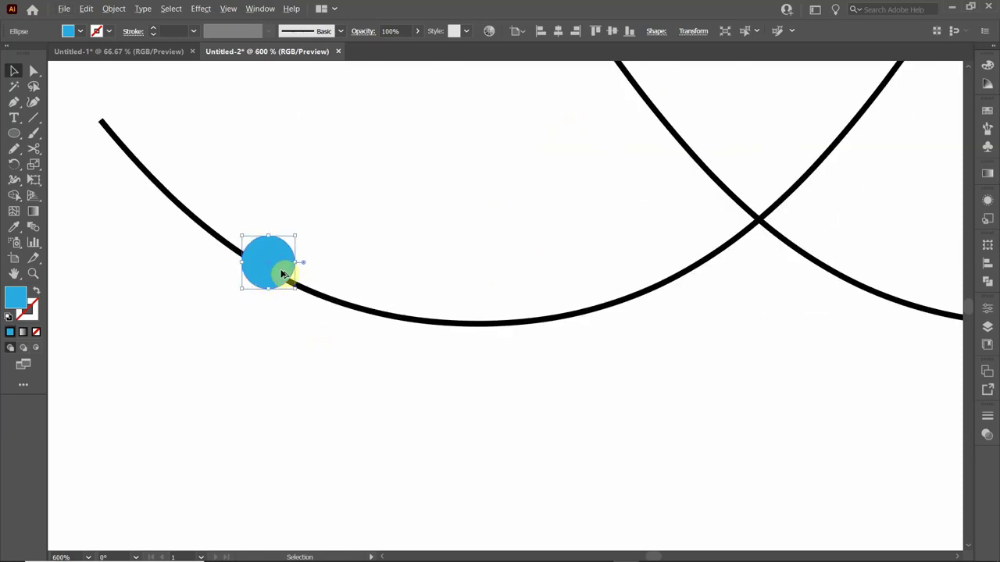
scroll(277, 274, "up", 2)
scroll(279, 273, "down", 1)
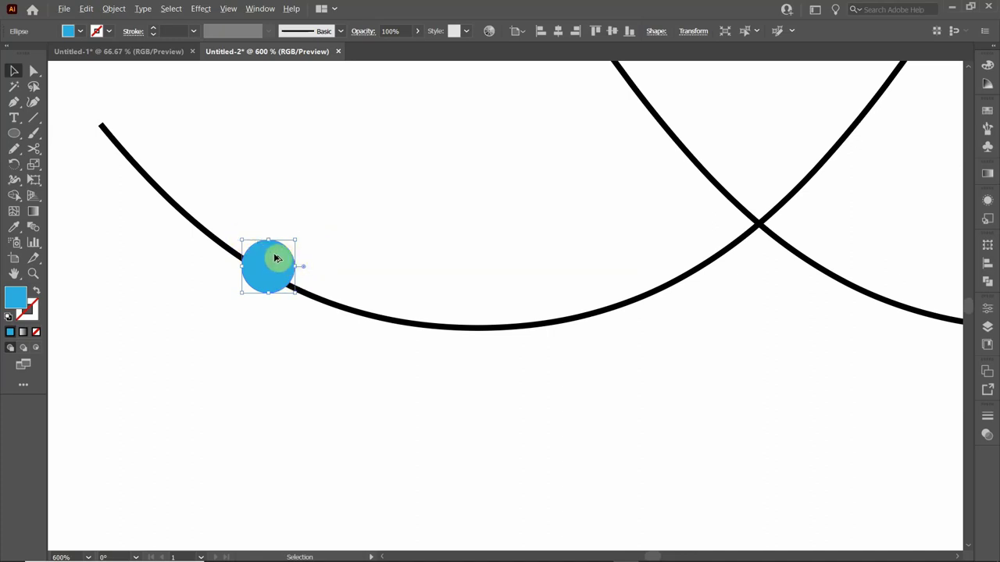
left_click_drag(275, 258, 316, 237)
left_click(318, 245)
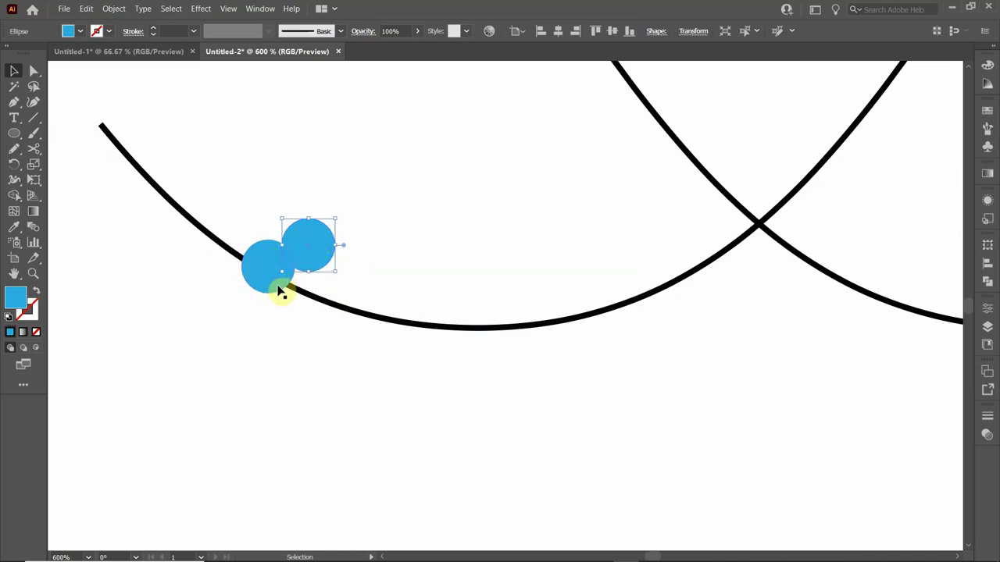
Recolor the duplicated circle with a darker blue shade from the Color Guide
left_click(992, 89)
left_click(989, 85)
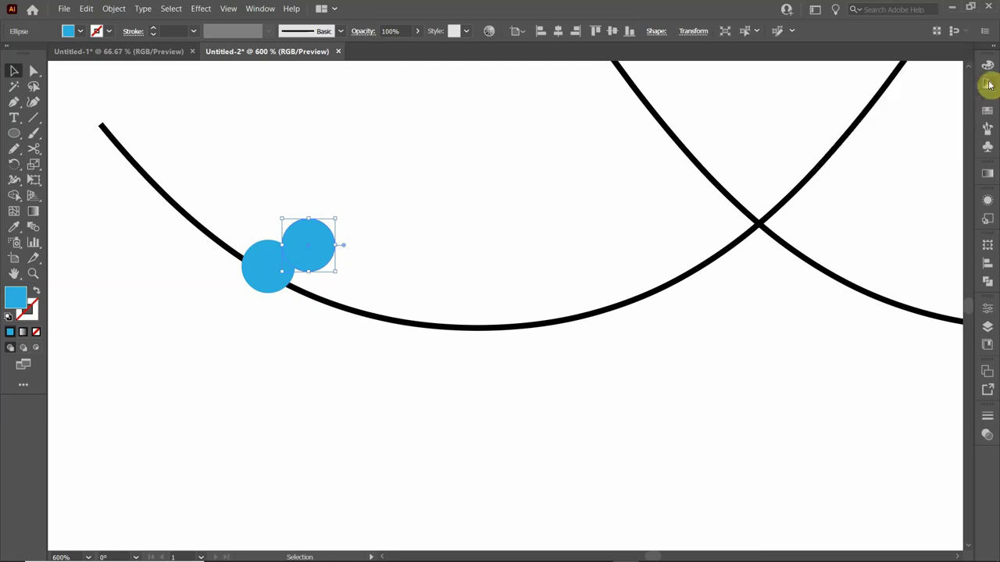
left_click(258, 10)
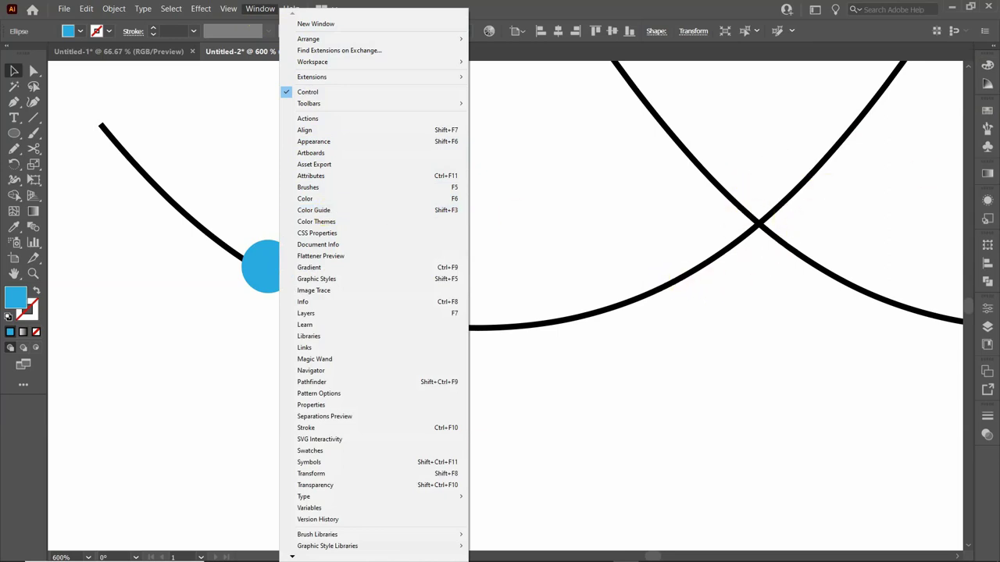
left_click(988, 86)
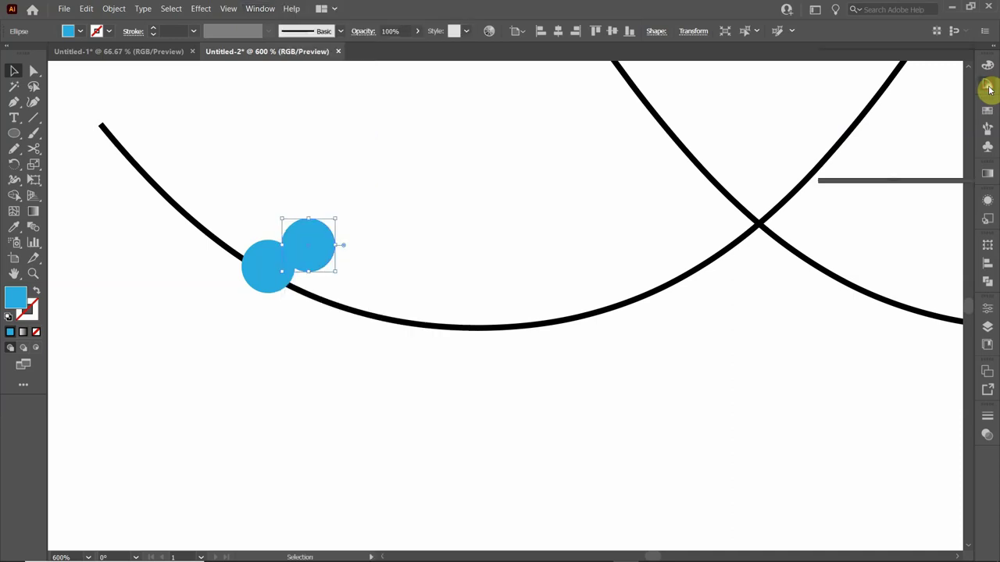
left_click(988, 86)
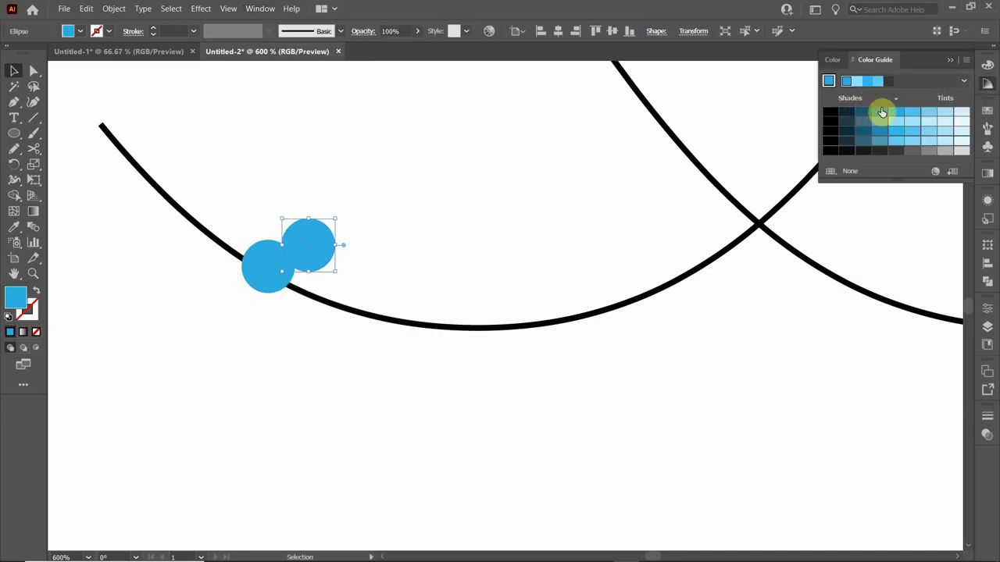
left_click(878, 115)
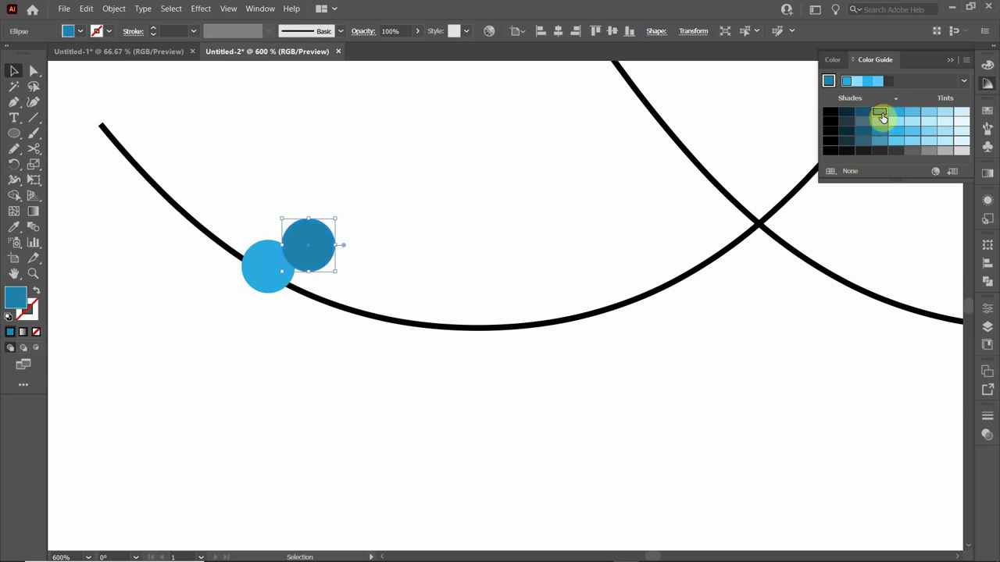
Duplicate the dark blue circle straight down onto the wave and fill the copy with a slightly lighter blue tint from the Color Guide
left_click(392, 194)
left_click(311, 249)
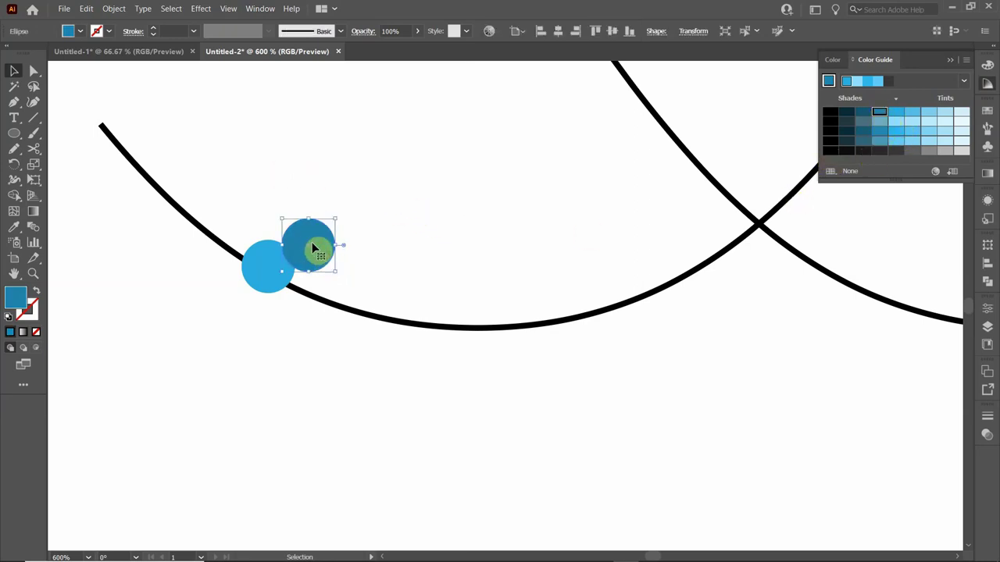
left_click_drag(316, 247, 314, 286)
left_click(928, 112)
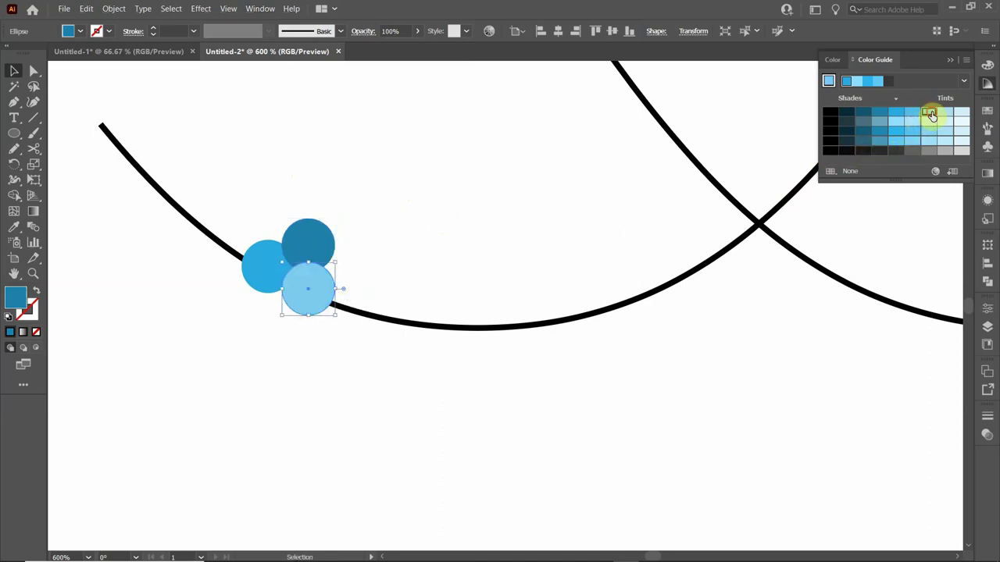
left_click(911, 114)
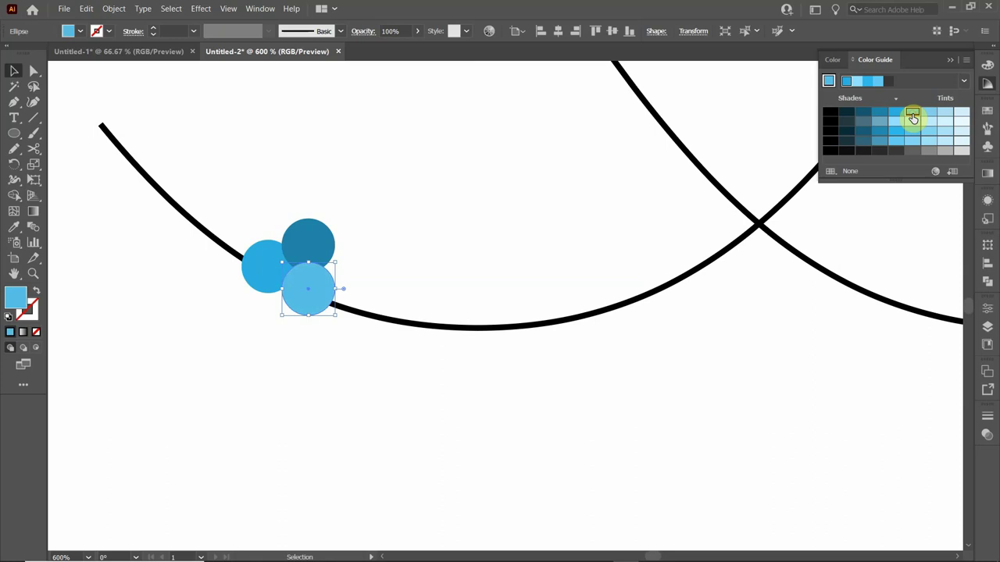
left_click(346, 245)
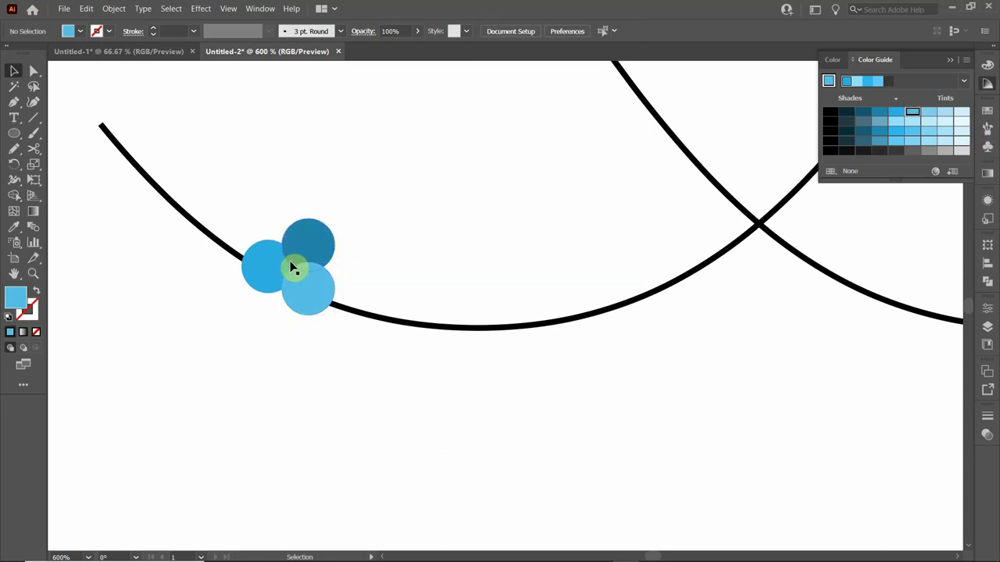
Copy the first blue circle to the upper right of the dark circle, and copy the dark circle to its lower right in a similar shade
left_click(275, 267)
left_click_drag(277, 268, 340, 218)
left_click(296, 241)
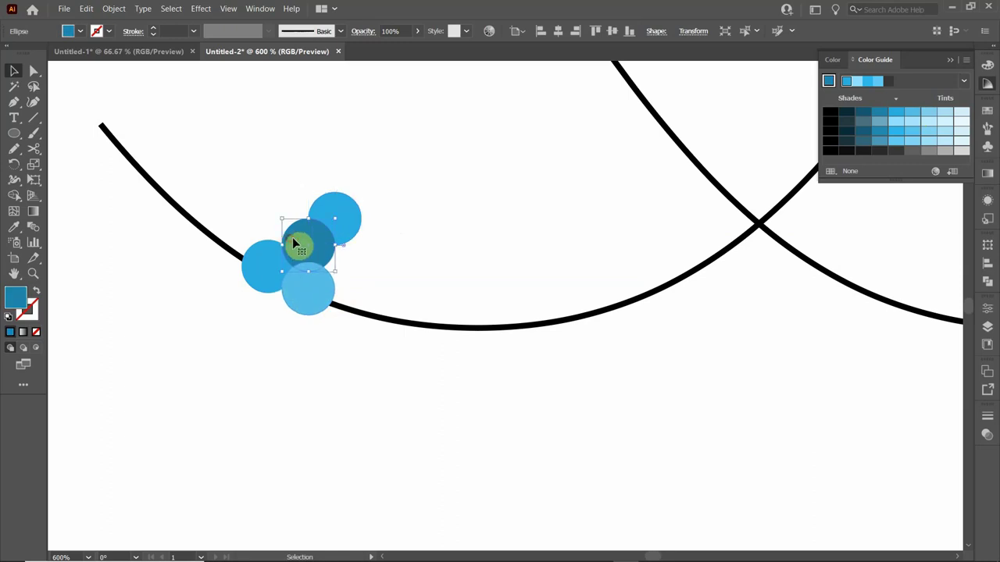
left_click_drag(297, 241, 341, 265)
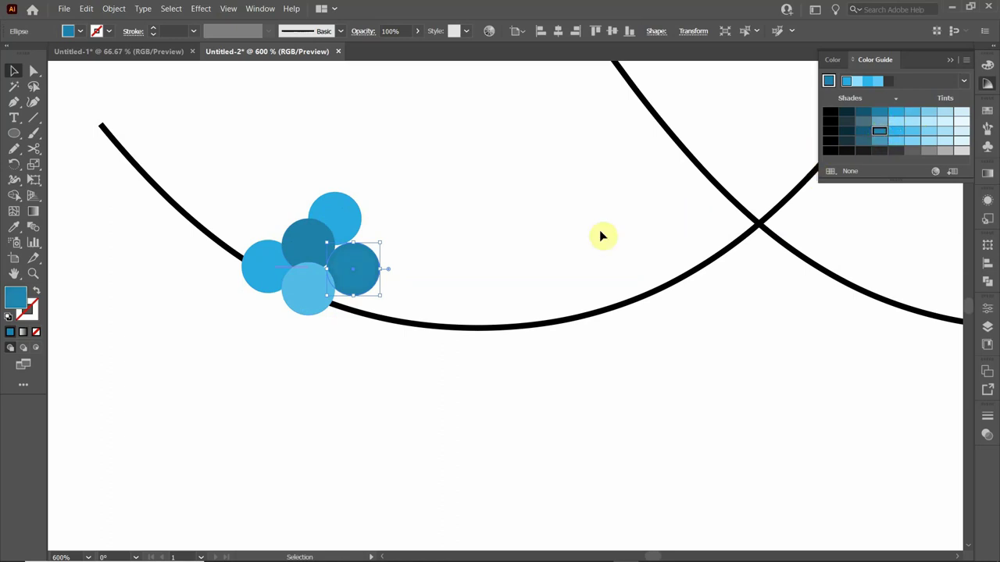
left_click(419, 281)
left_click_drag(367, 270, 360, 263)
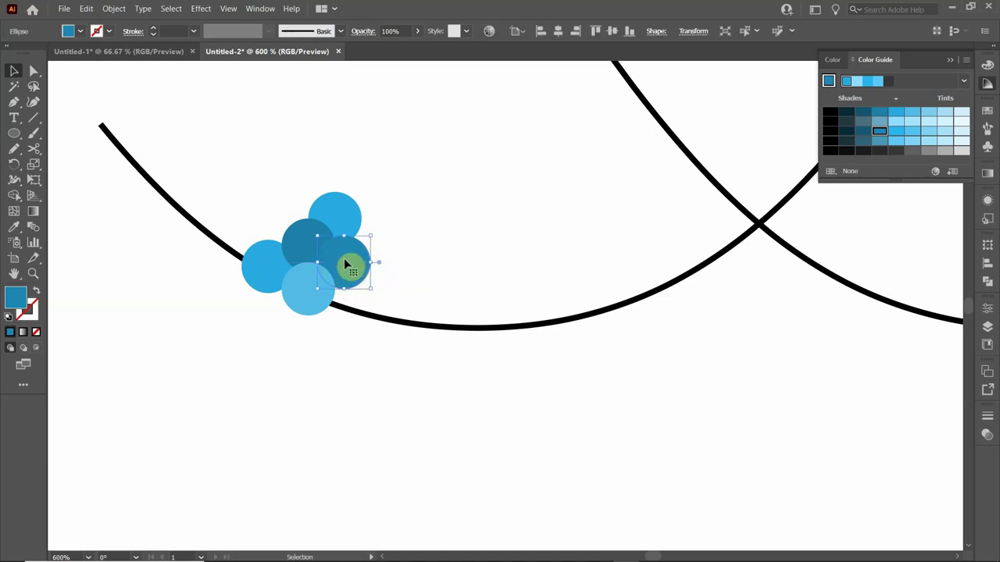
right_click(351, 264)
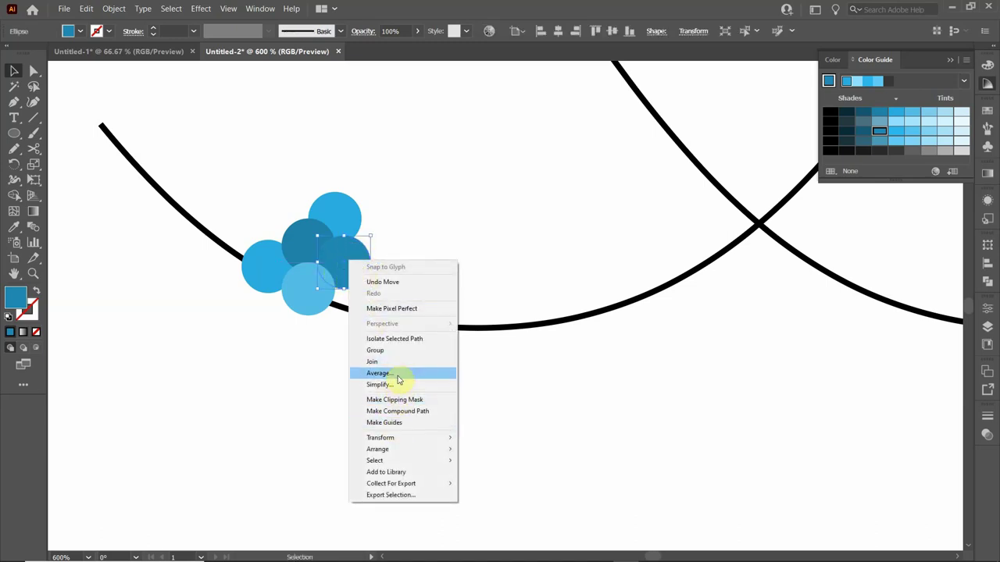
left_click(409, 219)
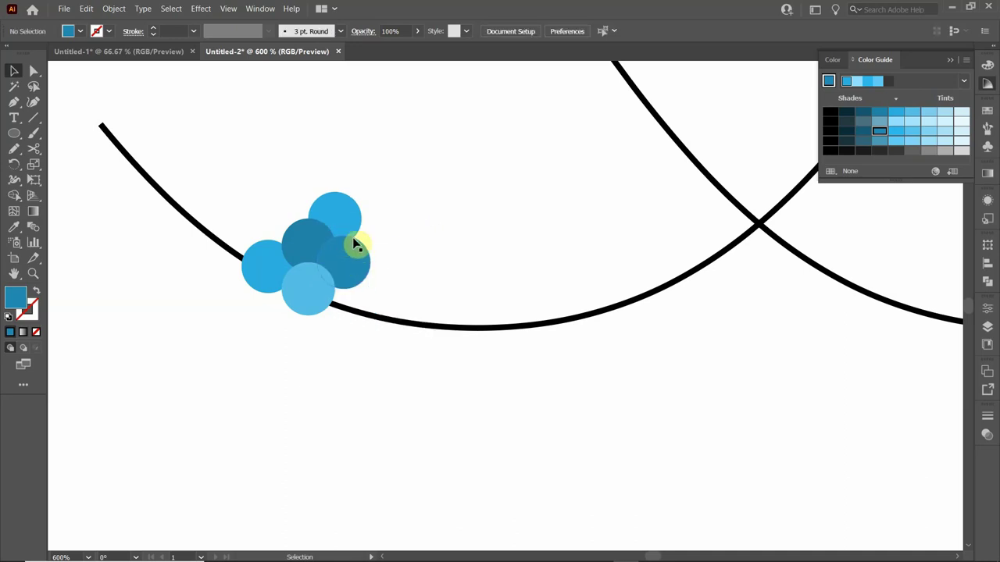
Duplicate the lightest blue circle to the upper left of the dark circle, closing the ring of five around it
left_click(322, 299)
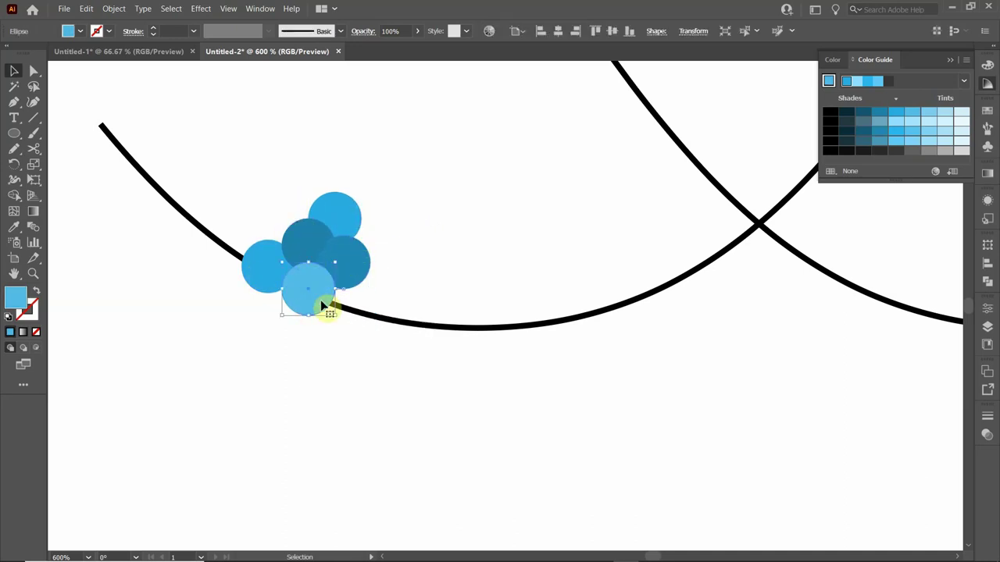
left_click_drag(317, 293, 298, 205)
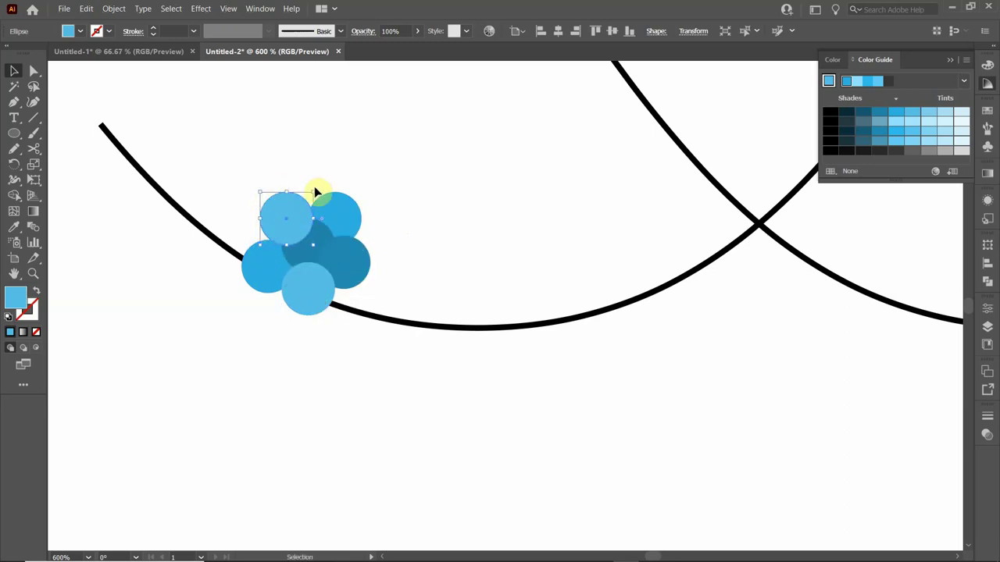
left_click(379, 258)
Bring the dark center circle to the front so that it overlaps the five surrounding circles
left_click(319, 239)
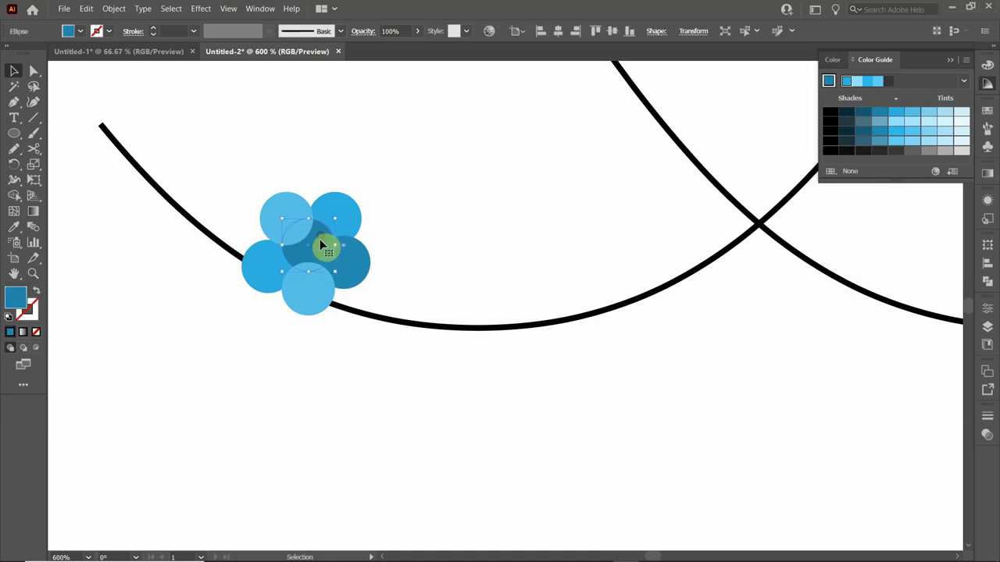
right_click(326, 234)
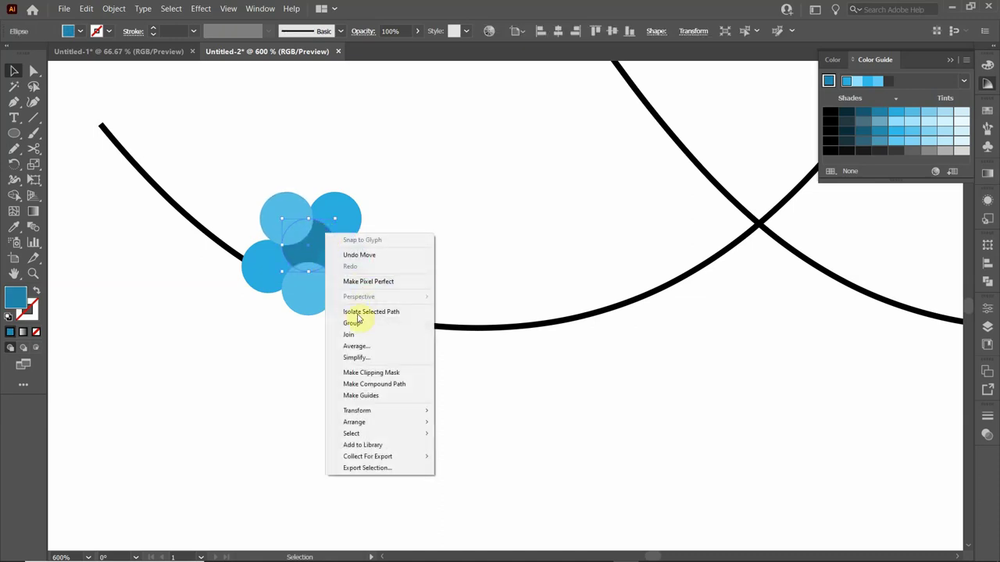
mouse_move(375, 422)
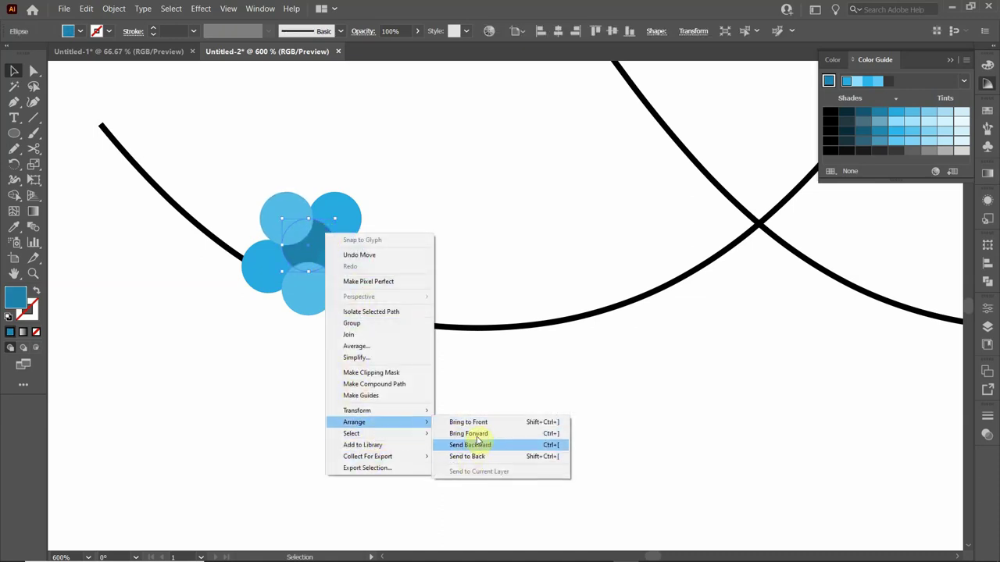
right_click(295, 250)
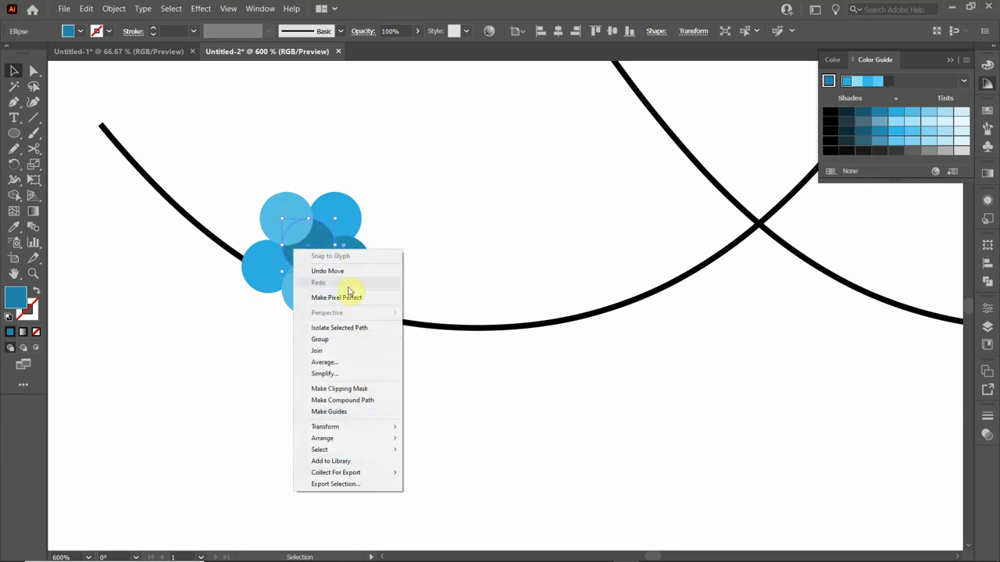
mouse_move(346, 442)
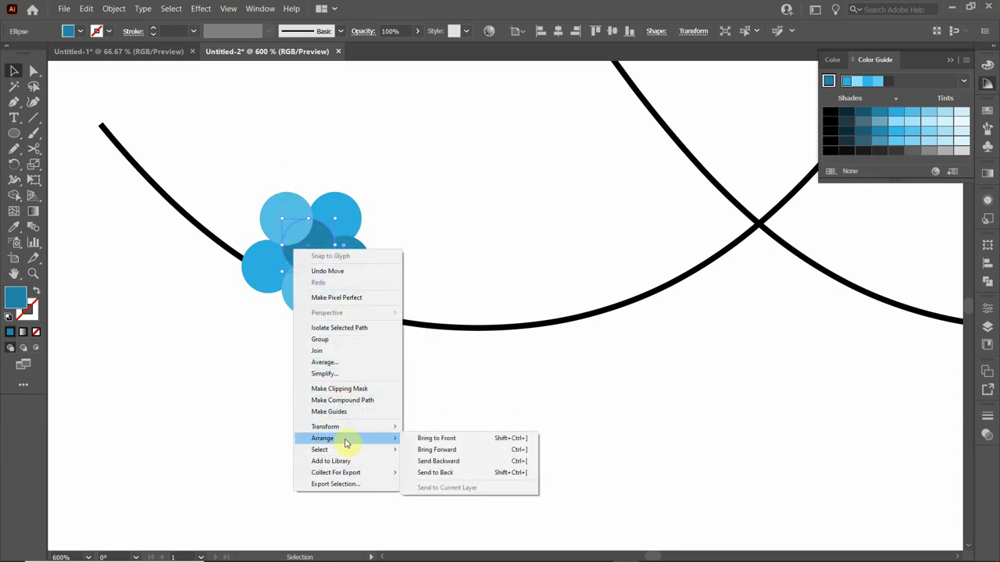
left_click(452, 450)
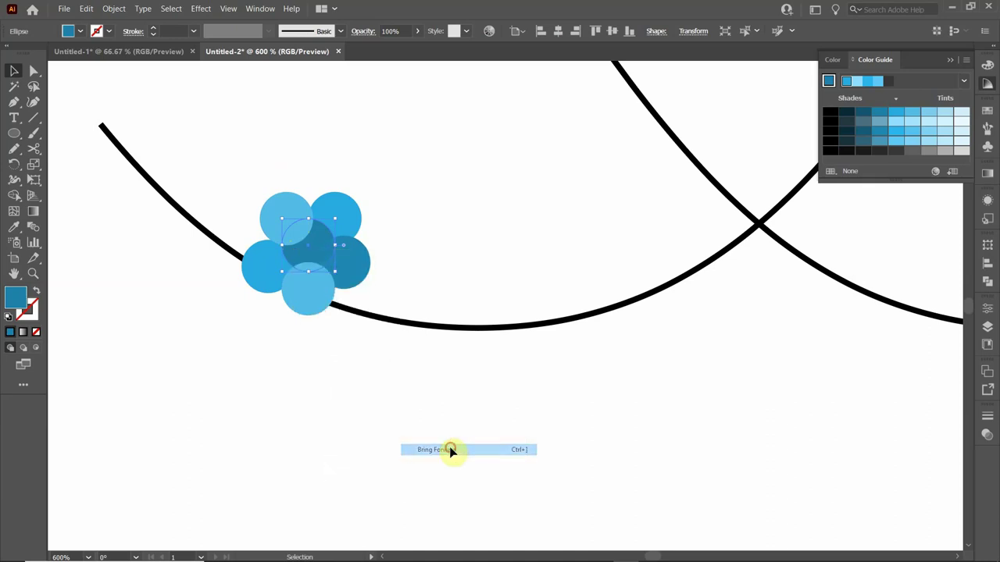
right_click(319, 238)
mouse_move(380, 431)
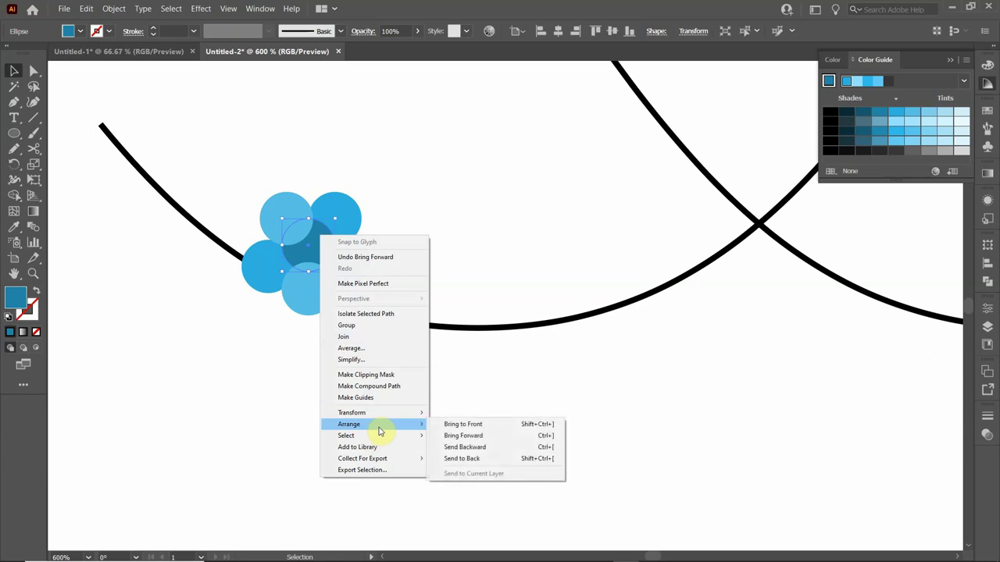
left_click(478, 424)
left_click(395, 215)
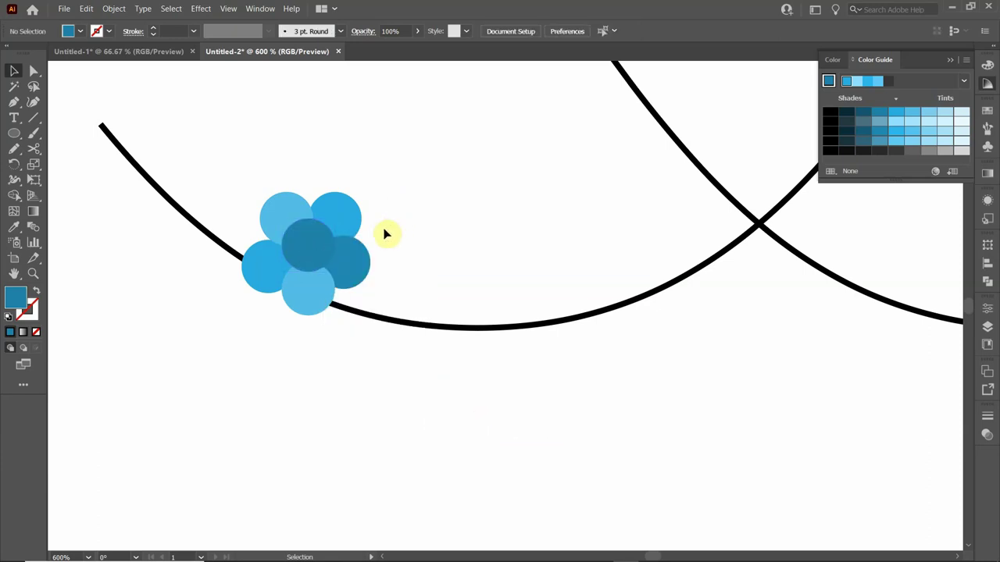
Select all six blue circles and move the cluster off the wave to the empty area below its starting point
scroll(357, 249, "down", 4)
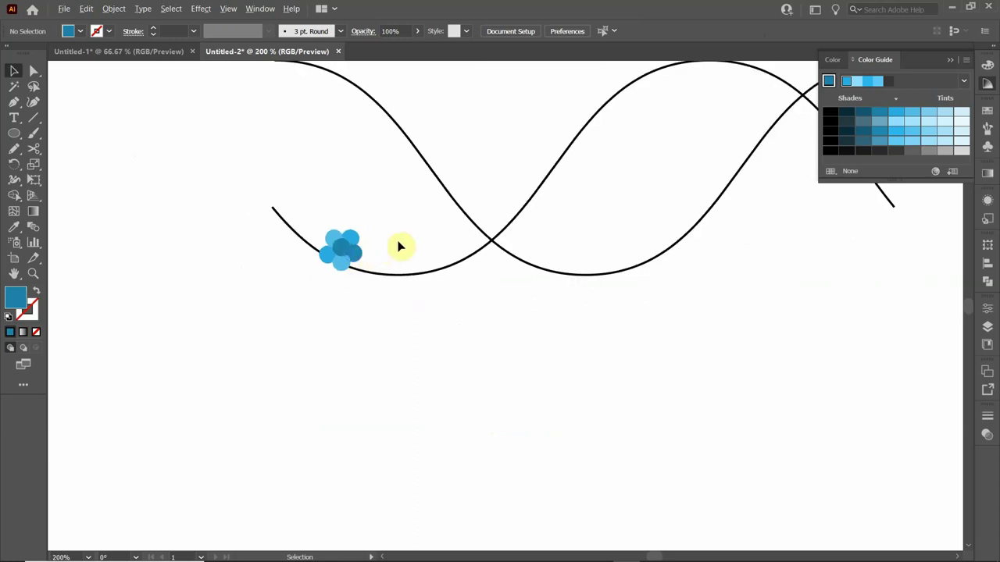
scroll(400, 246, "down", 1)
scroll(400, 241, "down", 1)
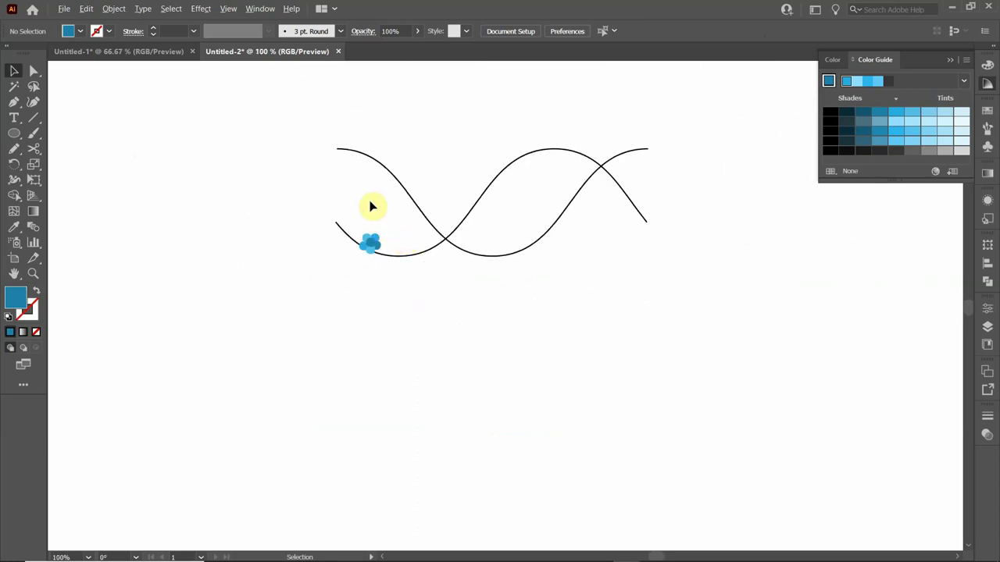
scroll(410, 248, "up", 2)
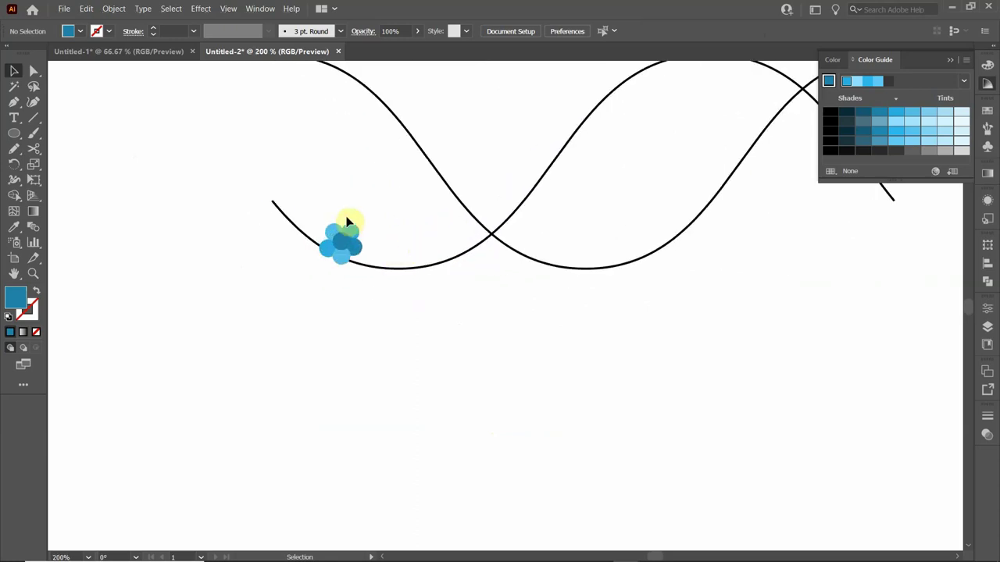
left_click(361, 255)
left_click(364, 234)
left_click(364, 249)
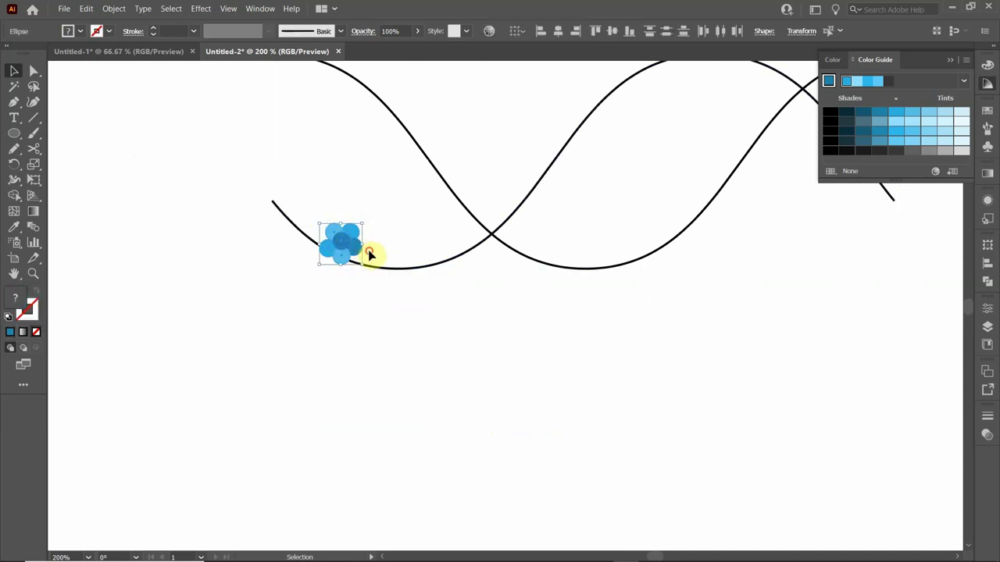
left_click_drag(354, 236, 287, 335)
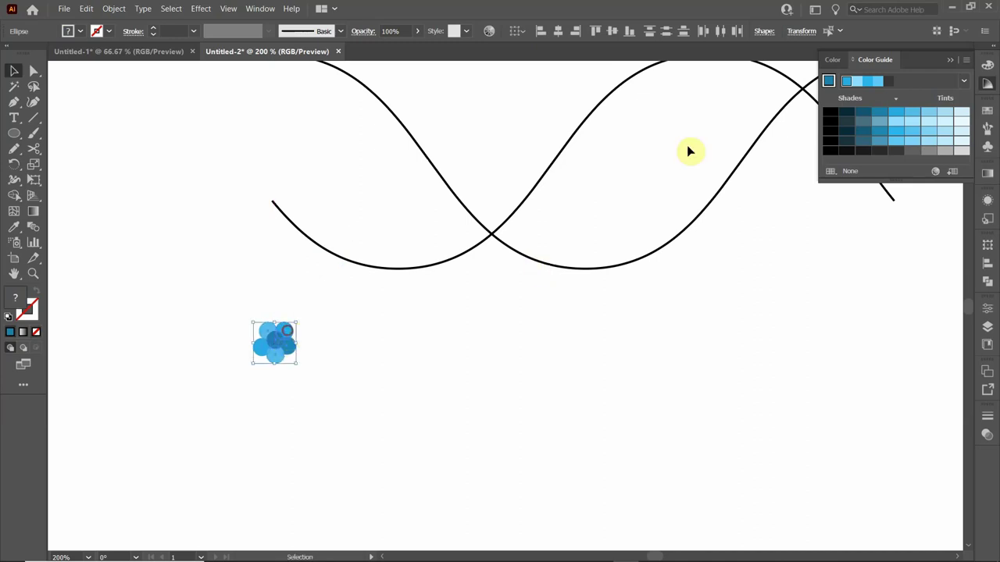
Display the document's available brushes and move the blue circle cluster slightly down and to the right
left_click(989, 127)
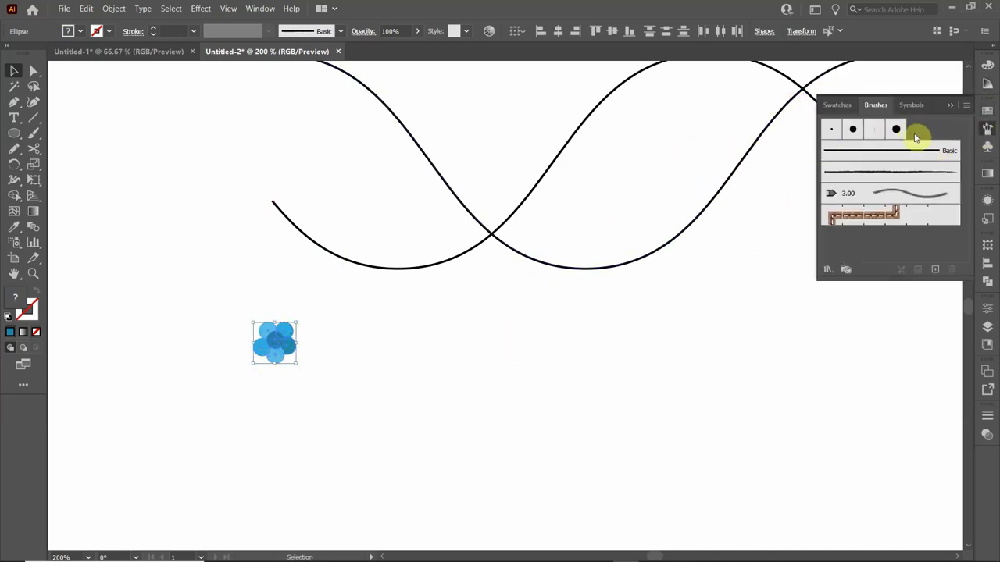
mouse_move(268, 346)
left_mouse_down()
mouse_move(383, 322)
mouse_move(713, 207)
mouse_move(840, 178)
mouse_move(927, 136)
left_mouse_up()
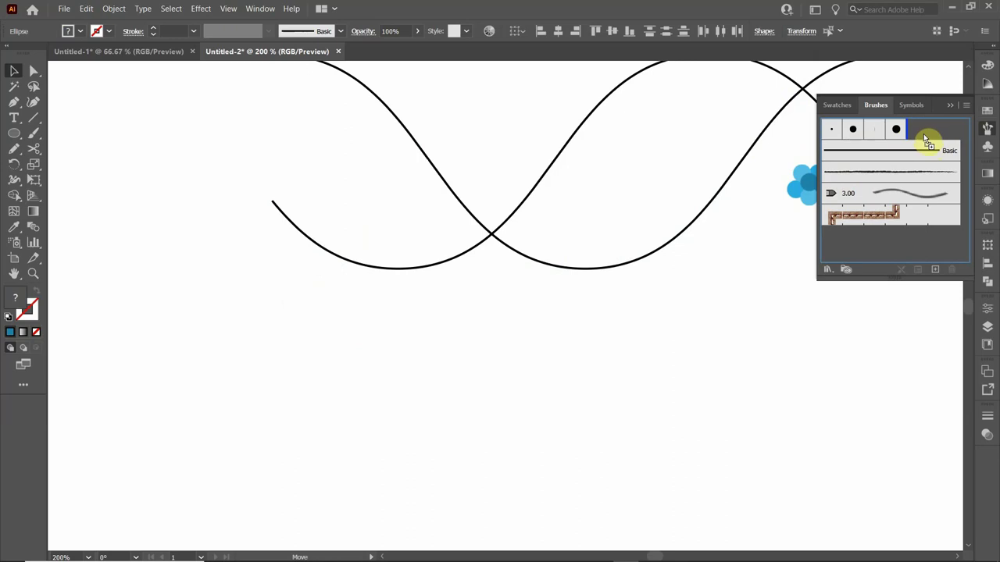
mouse_move(927, 136)
left_mouse_down()
mouse_move(283, 424)
mouse_move(293, 377)
left_mouse_up()
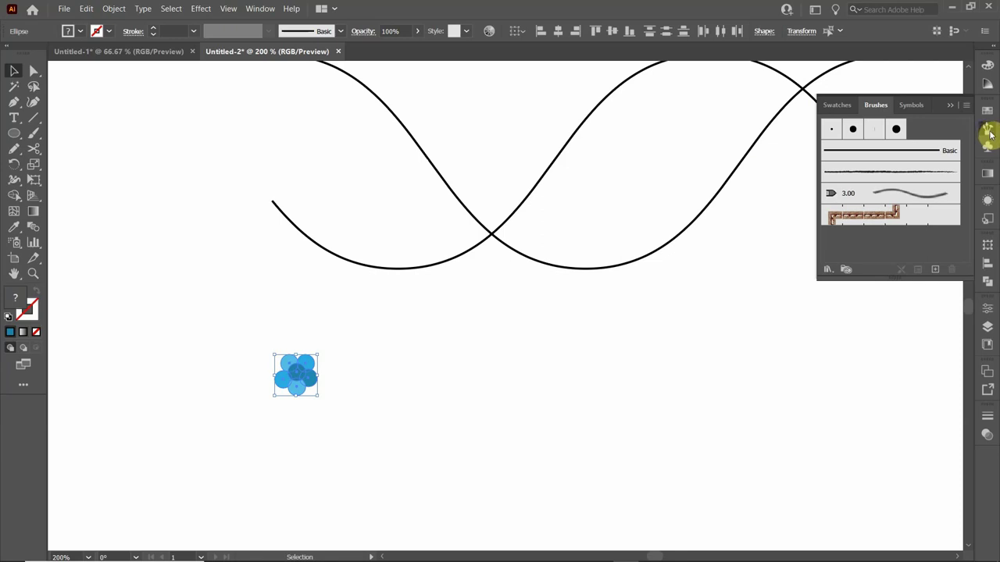
left_click(257, 8)
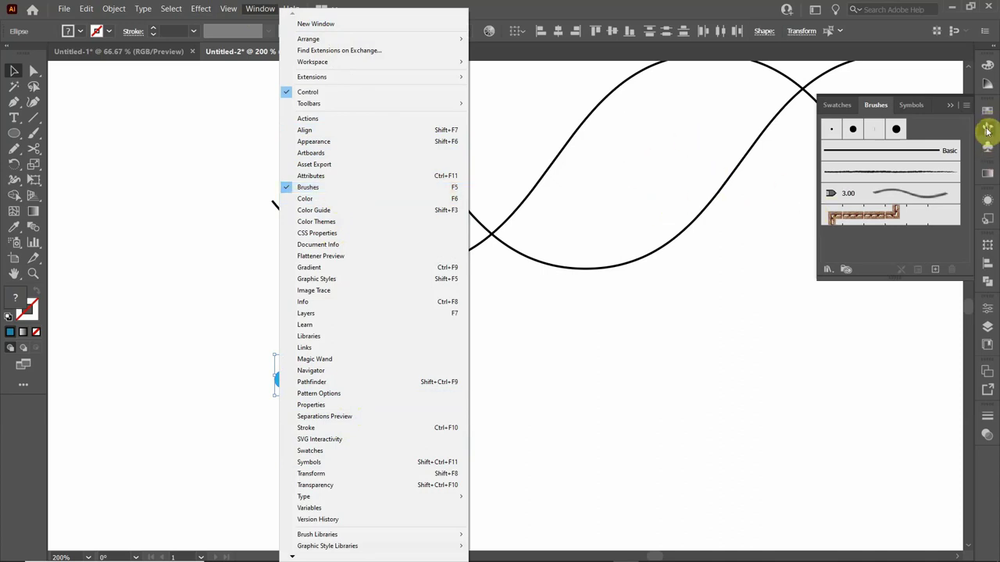
left_click(687, 17)
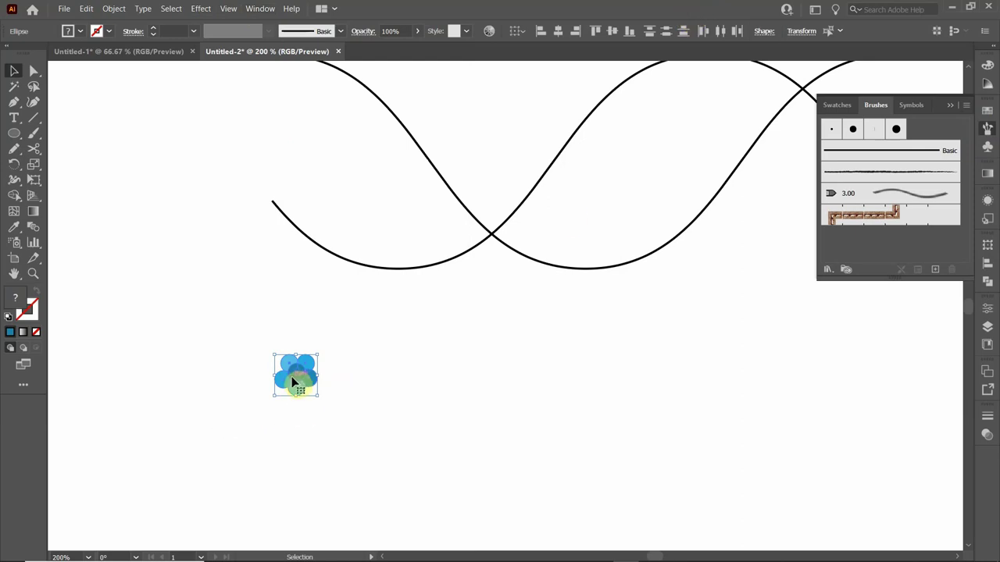
Create a scatter brush from the blue circle cluster, with random rotation ranging from -180° to 180°
mouse_move(291, 377)
left_mouse_down()
mouse_move(859, 190)
mouse_move(961, 123)
mouse_move(951, 135)
mouse_move(925, 134)
mouse_move(958, 204)
mouse_move(847, 250)
mouse_move(853, 256)
left_mouse_up()
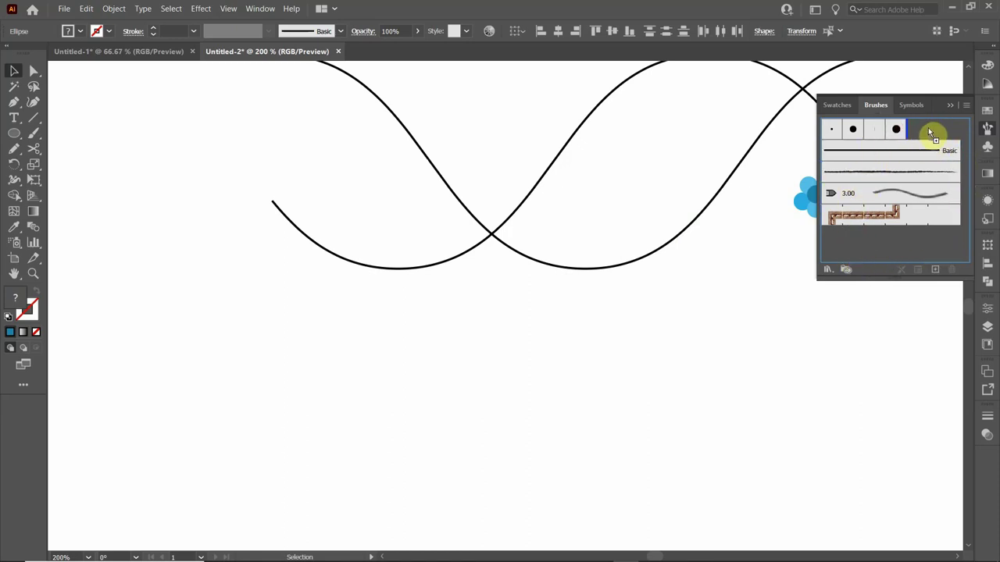
left_click_drag(929, 131, 929, 132)
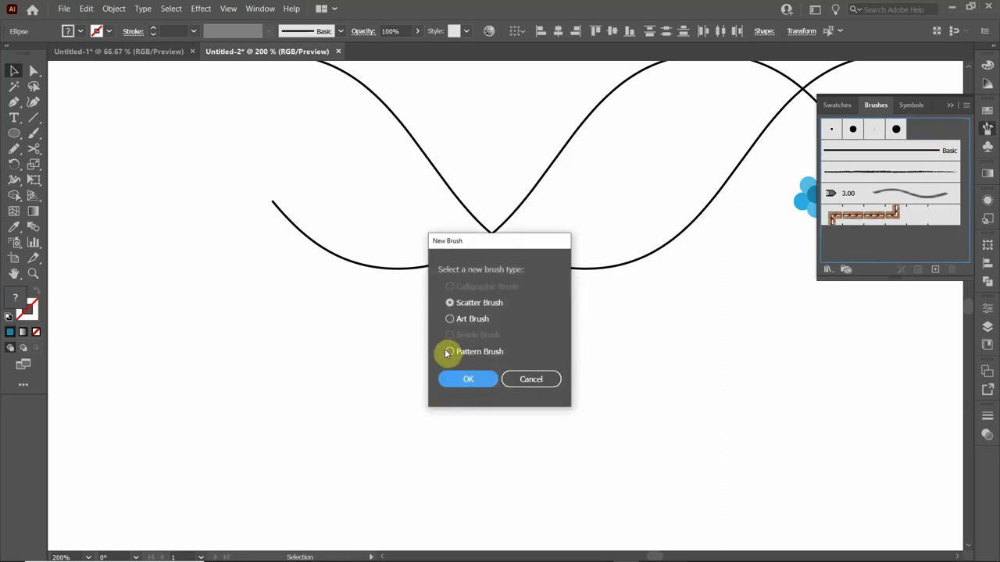
left_click(457, 376)
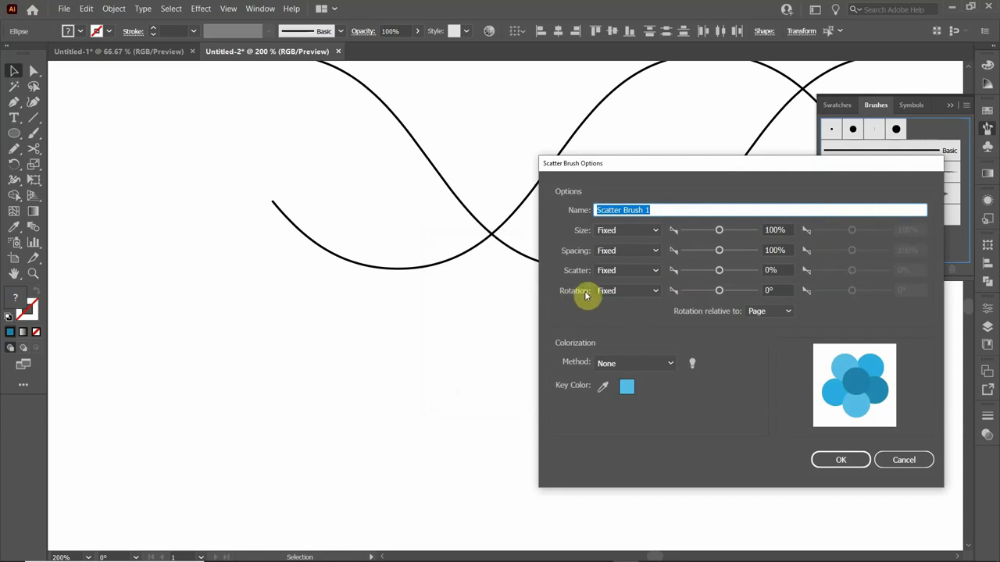
left_click(655, 291)
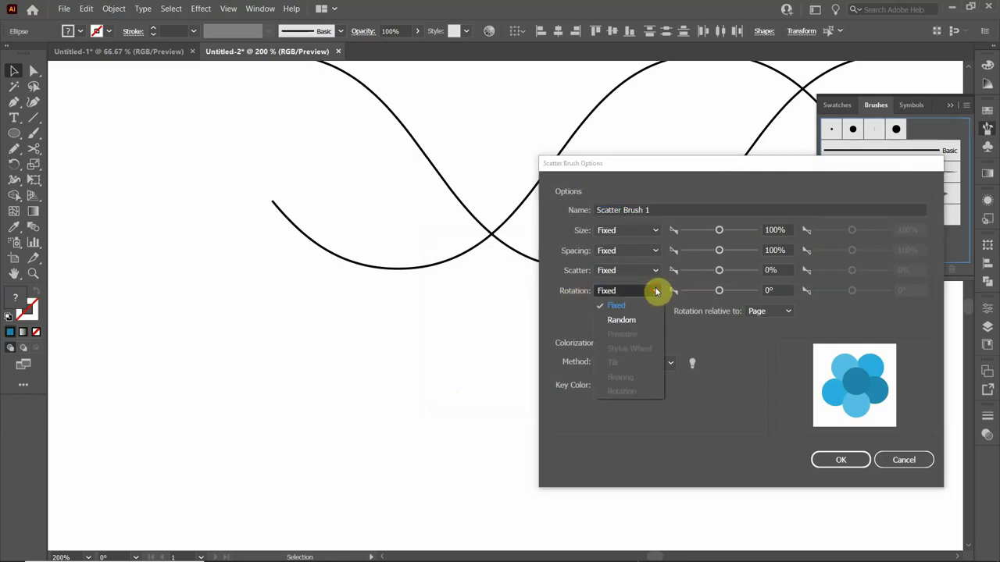
left_click(633, 320)
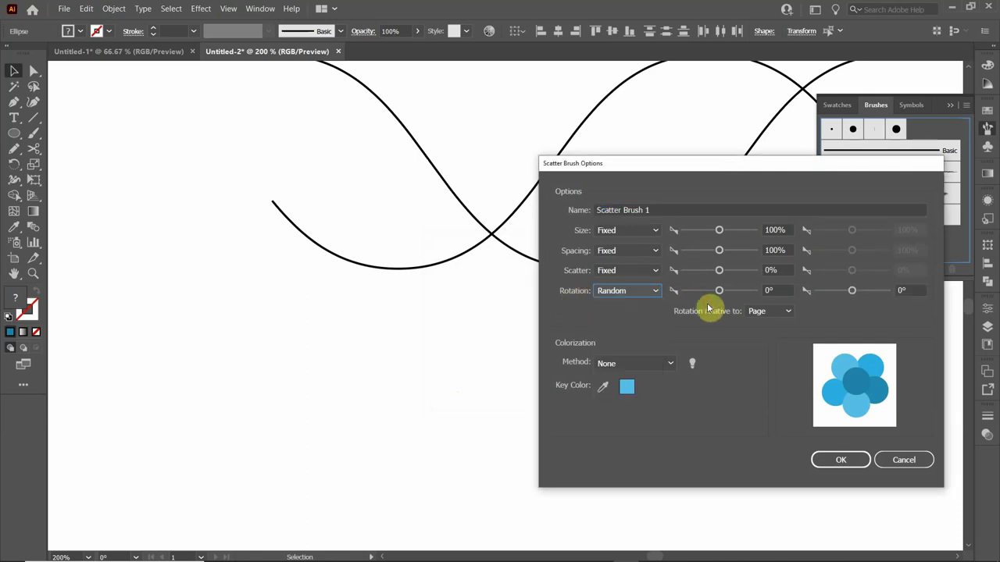
left_click_drag(720, 292, 654, 293)
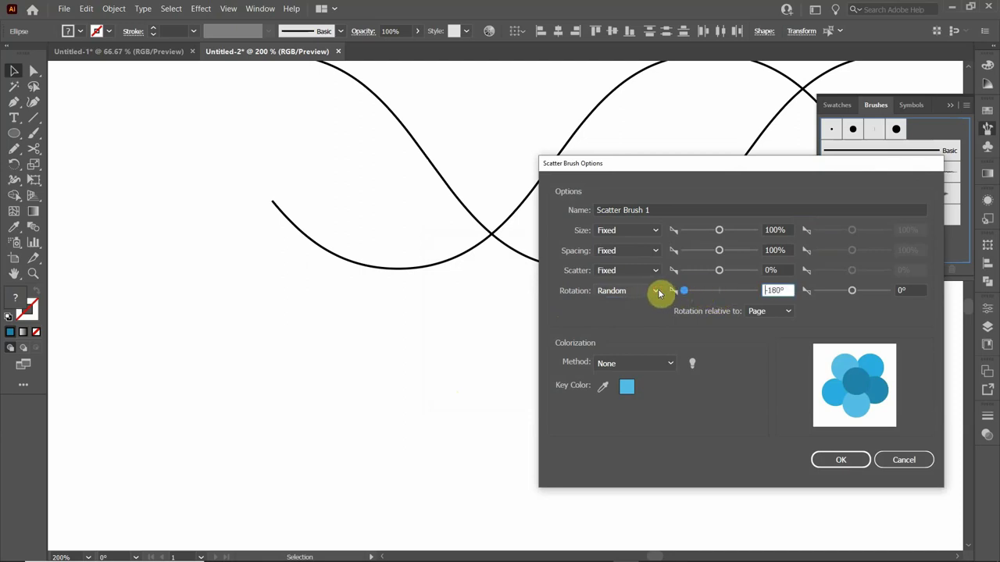
left_click_drag(850, 290, 915, 286)
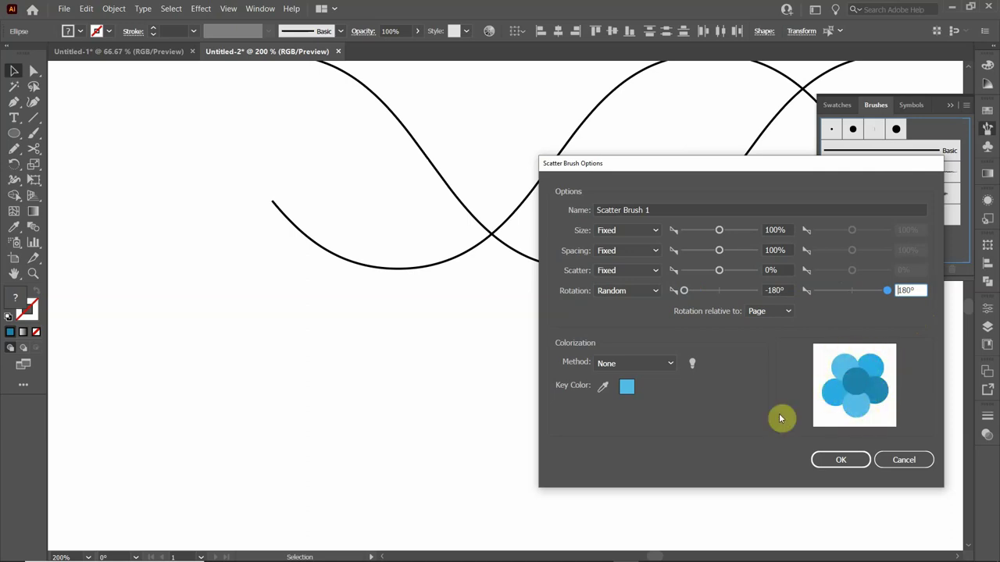
left_click(841, 461)
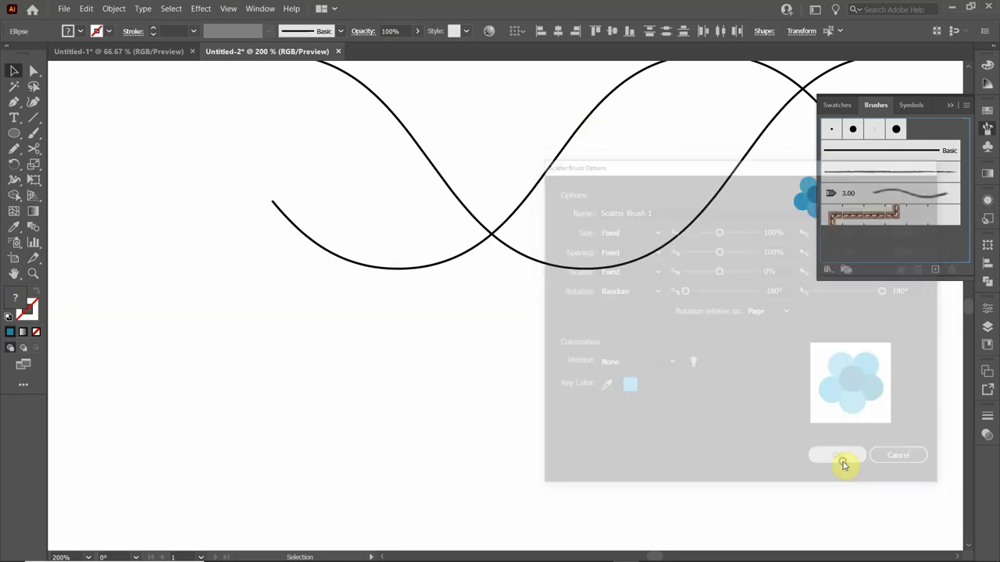
Apply the circle-cluster scatter brush to the wave whose left end starts lower
left_click(529, 336)
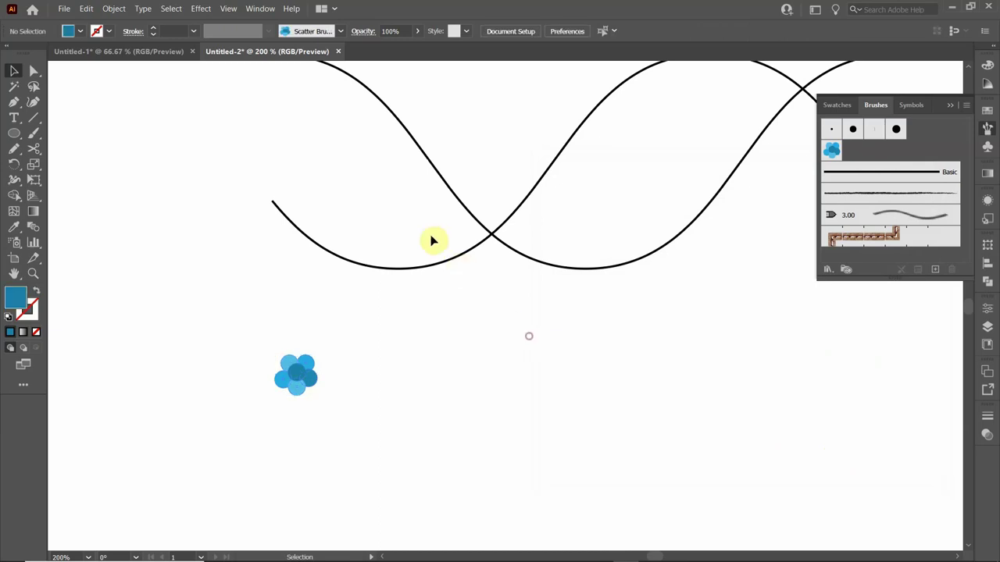
left_click(431, 269)
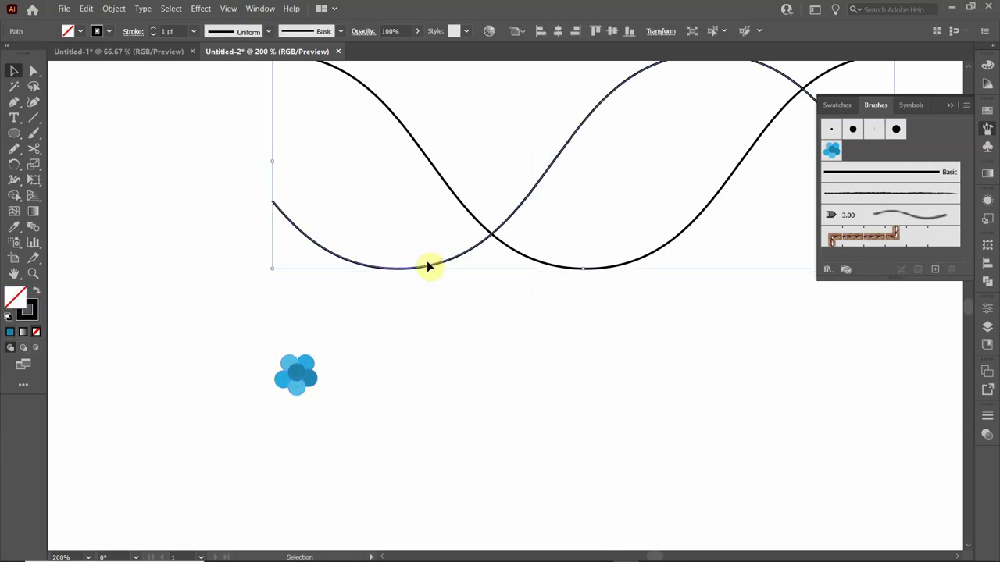
left_click(831, 154)
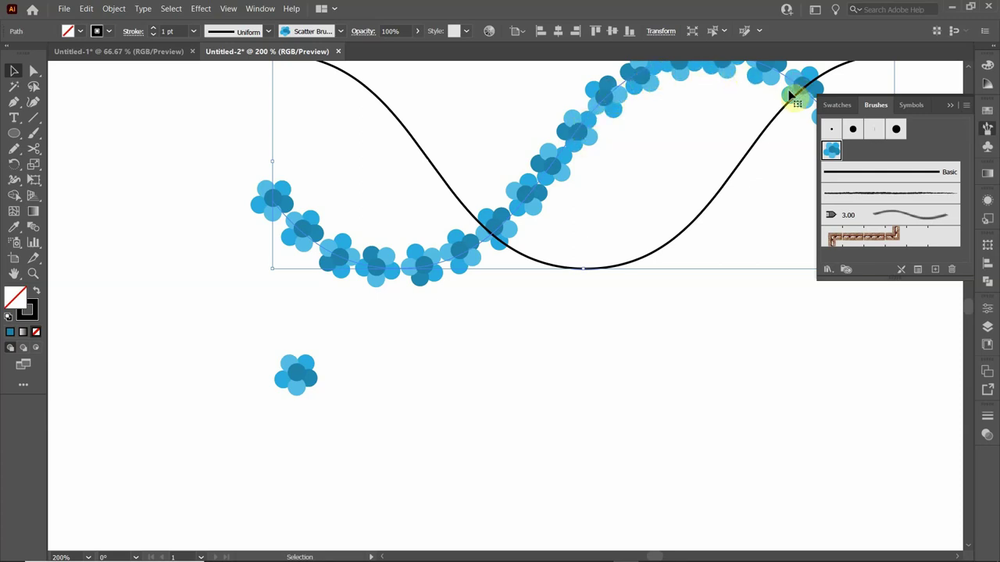
Set the scatter brush's fixed spacing to 90% and apply the change to the existing brush strokes
key("ctrl+minus")
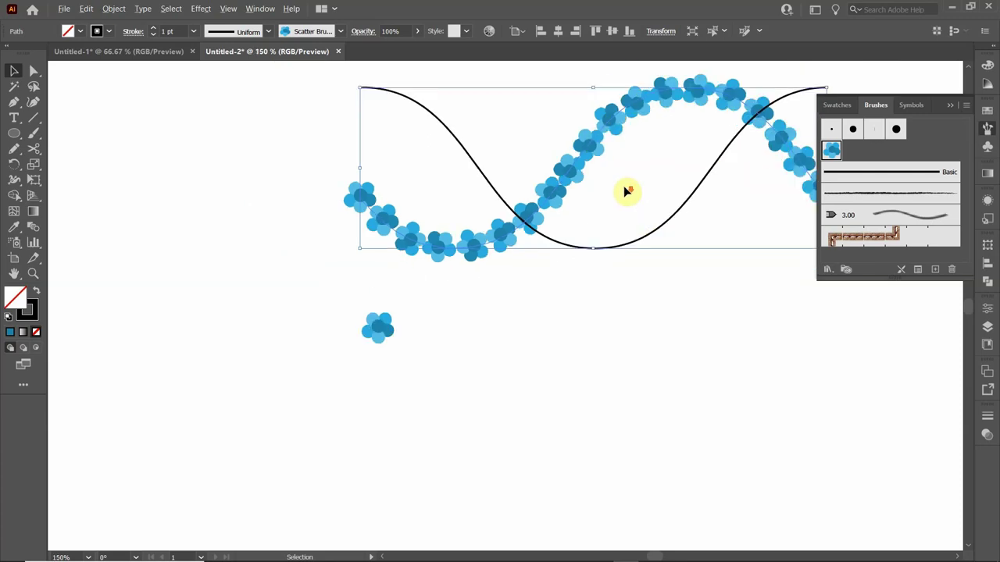
left_click(632, 181)
left_click_drag(640, 170, 575, 300)
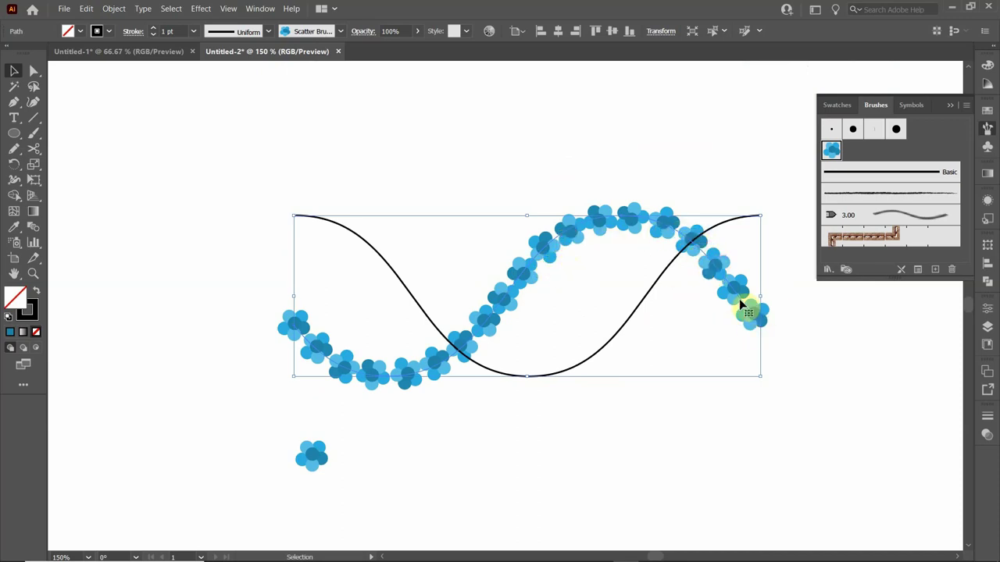
double_click(831, 150)
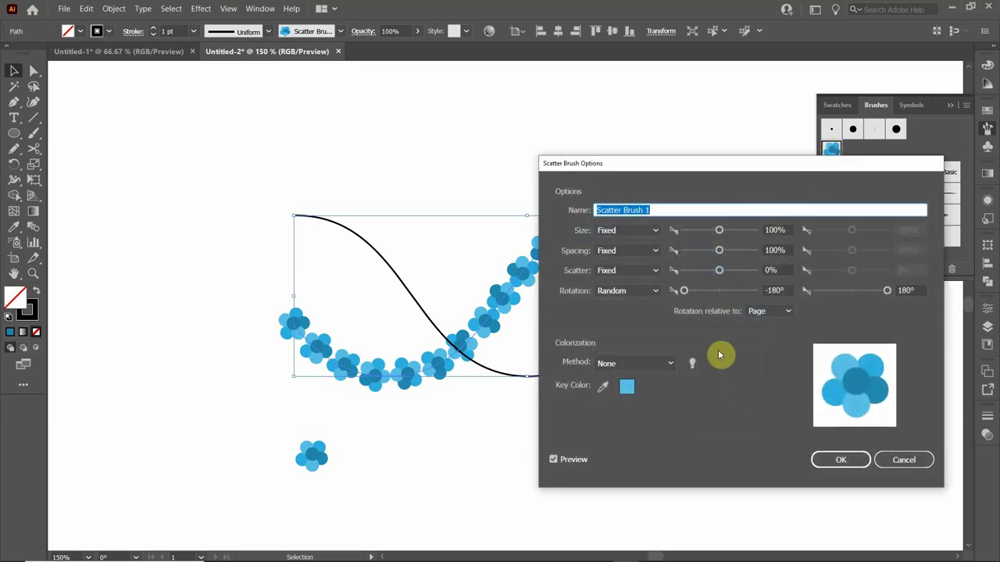
left_click(720, 251)
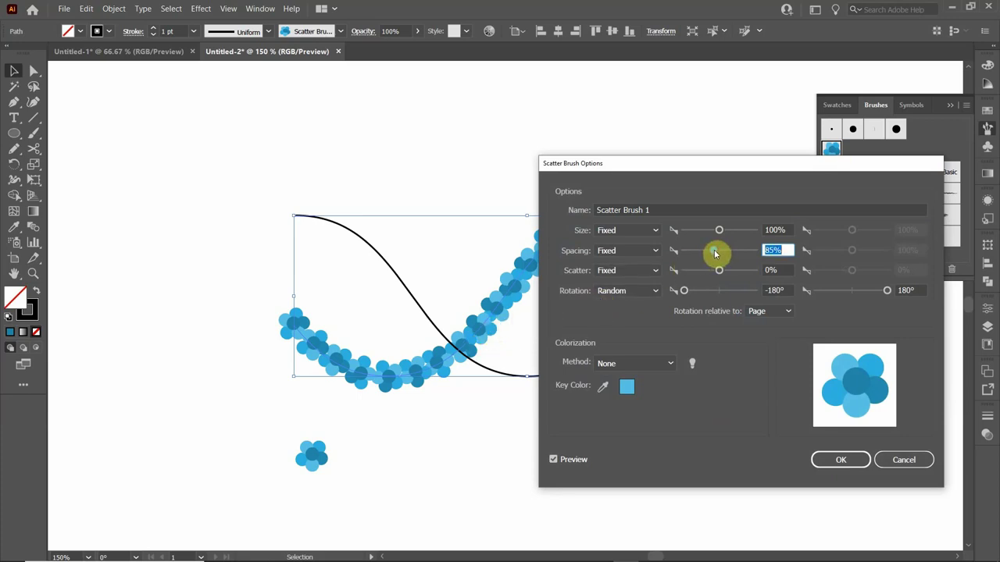
left_click_drag(717, 252, 716, 252)
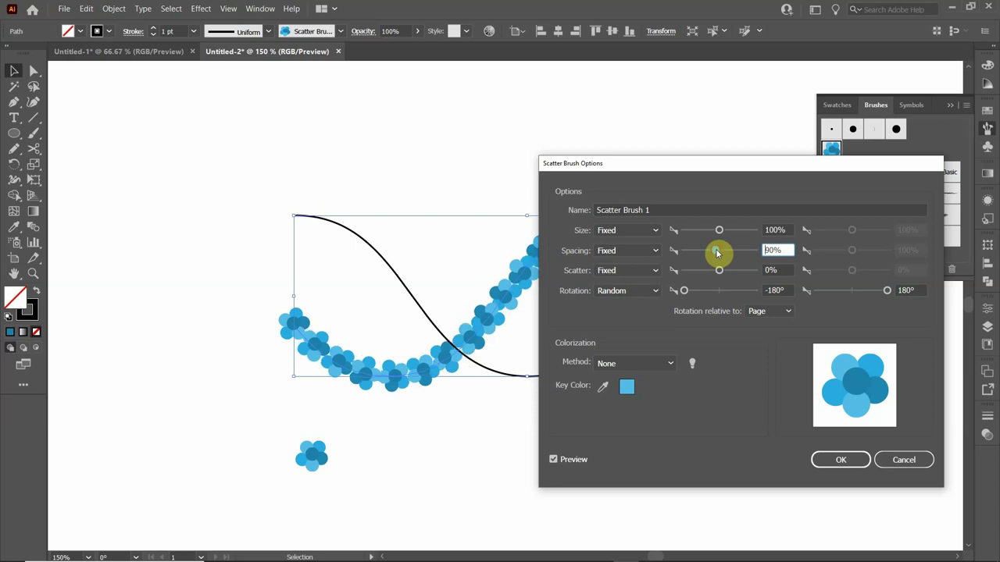
left_click(852, 462)
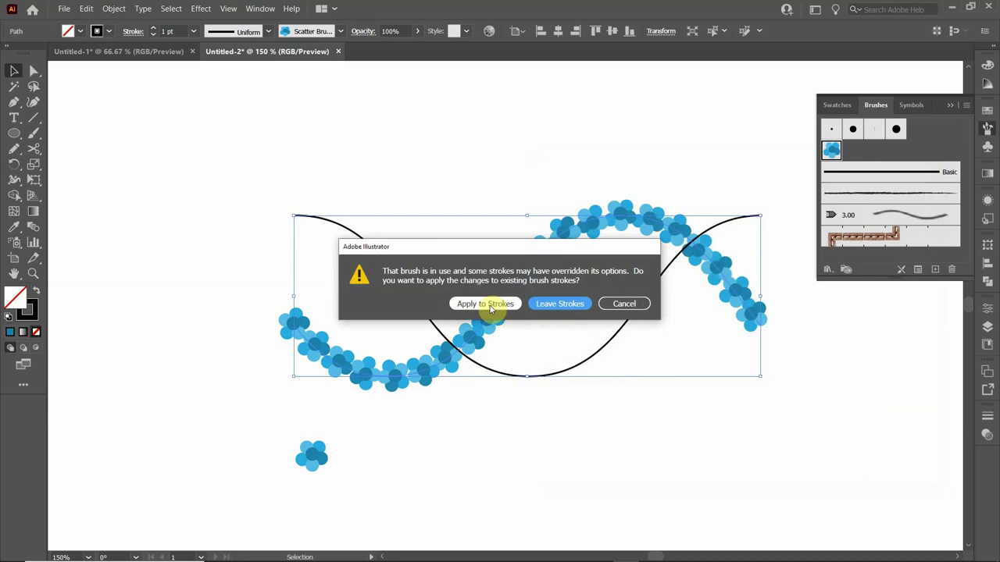
left_click(491, 309)
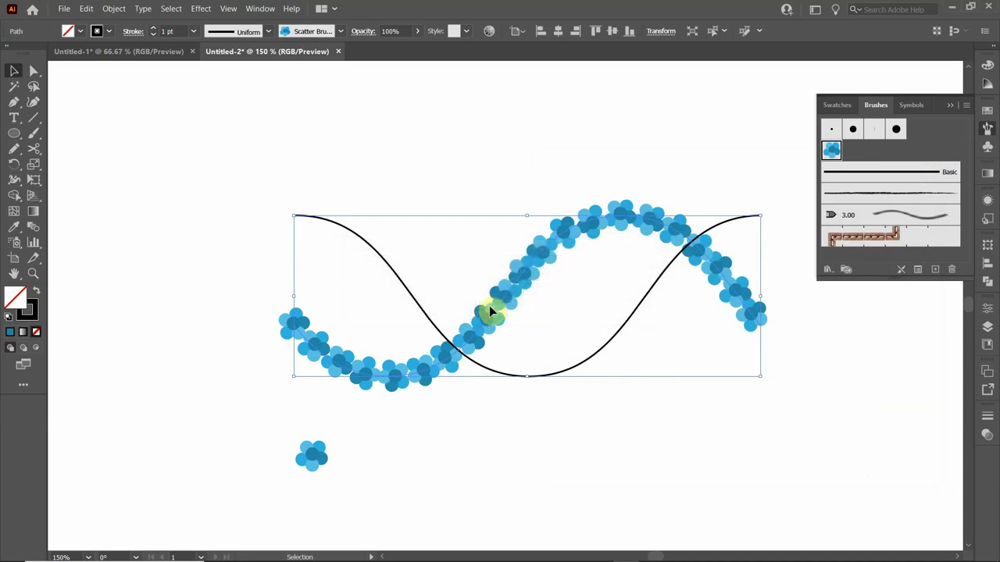
left_click(536, 474)
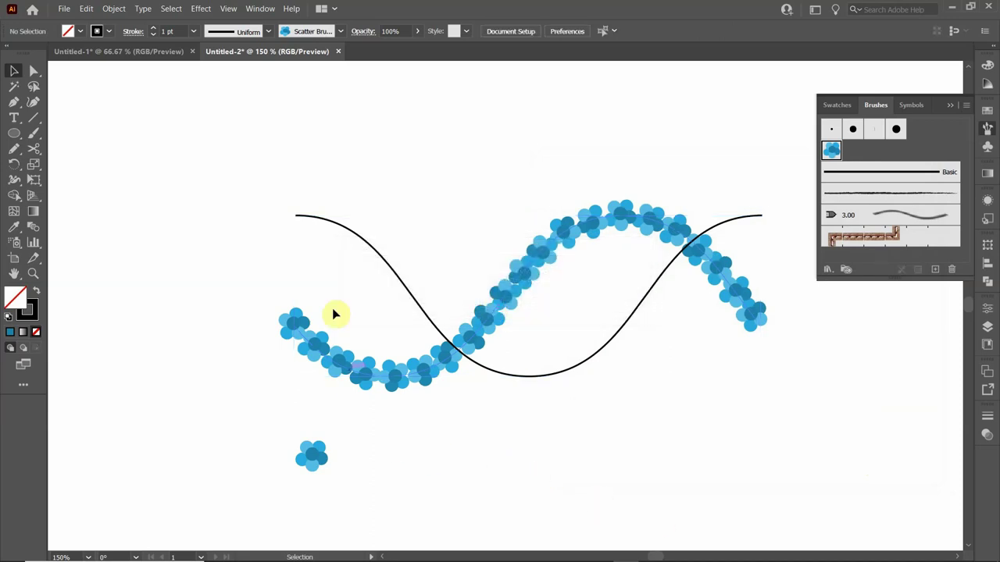
Apply the same circle-cluster scatter brush to the remaining plain black wave
left_click(387, 263)
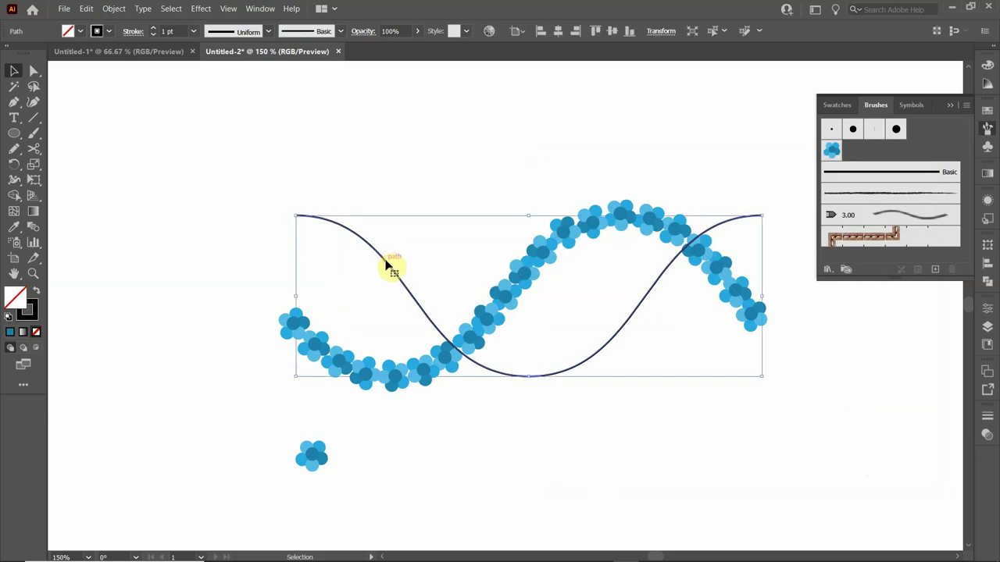
left_click(830, 150)
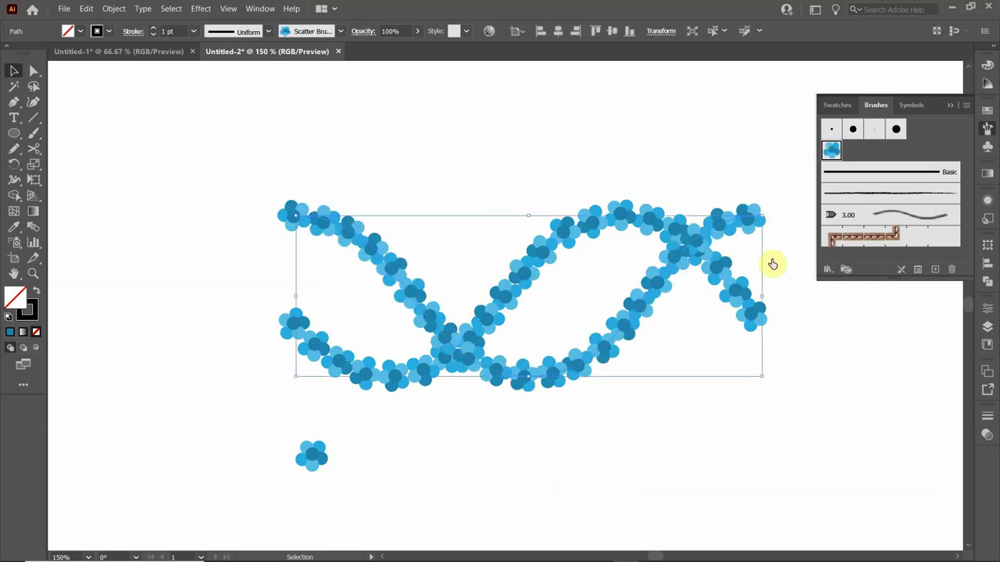
left_click(578, 469)
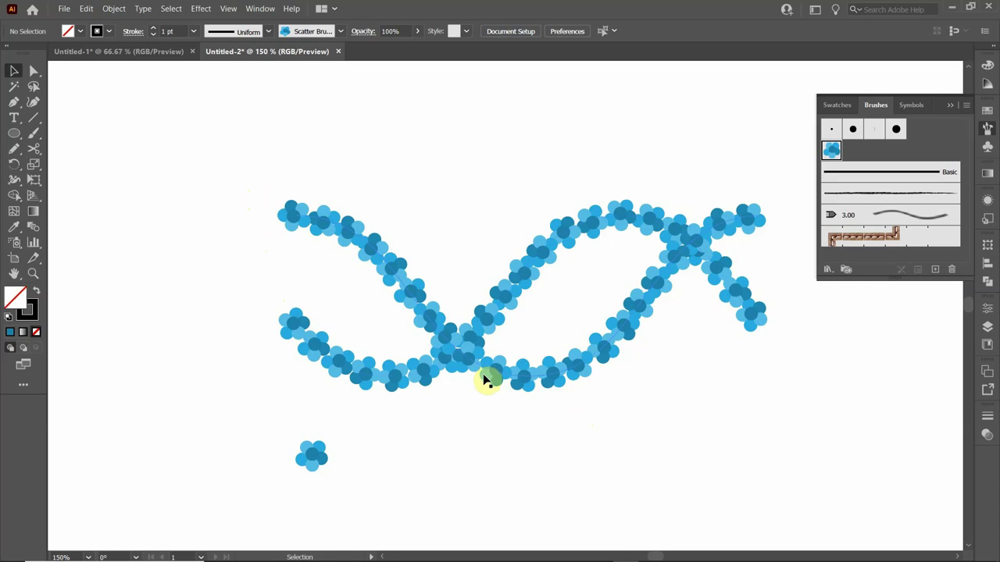
Open Recolor Artwork for the strand that starts at the upper left and reset it to its original artwork colors
left_click(422, 310)
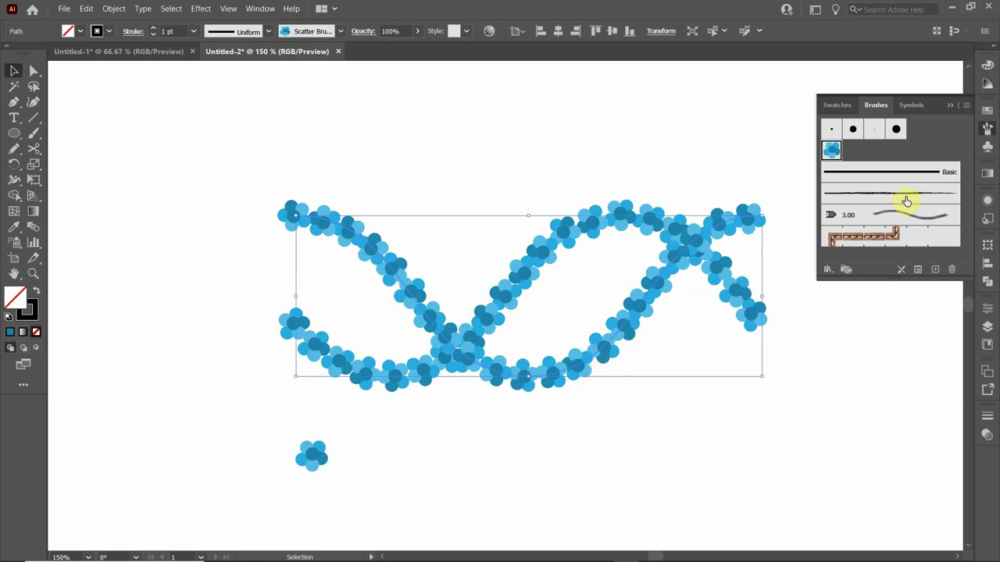
left_click(988, 84)
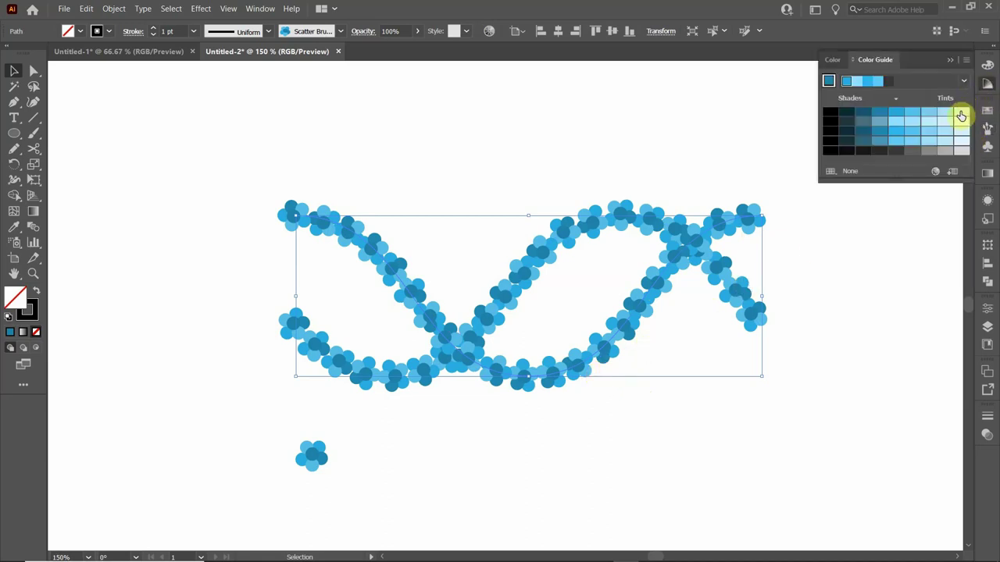
left_click(935, 174)
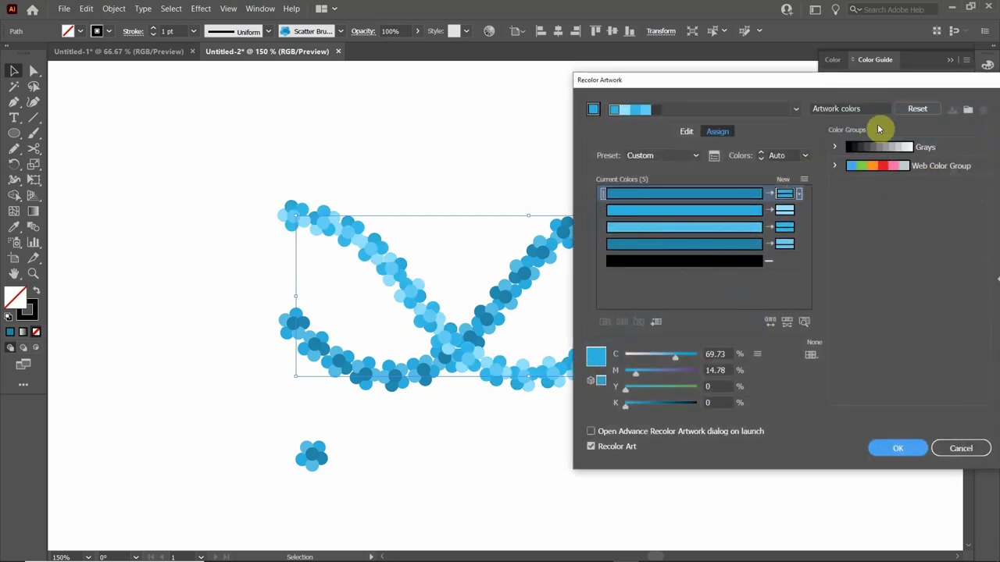
left_click(918, 108)
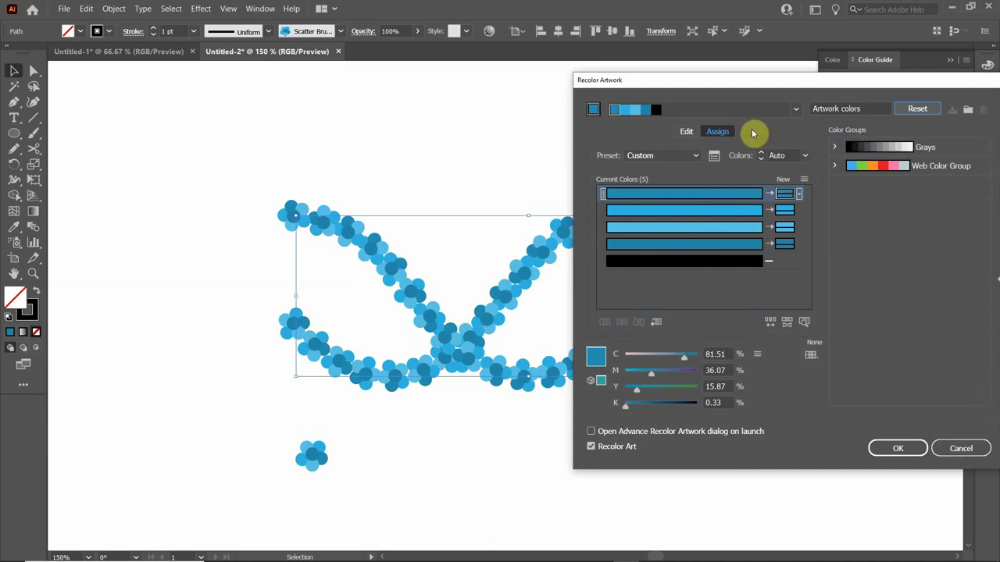
Try shifting the strand's linked colors to purple and back to blue on the color wheel, and reset the artwork colors
left_click(688, 132)
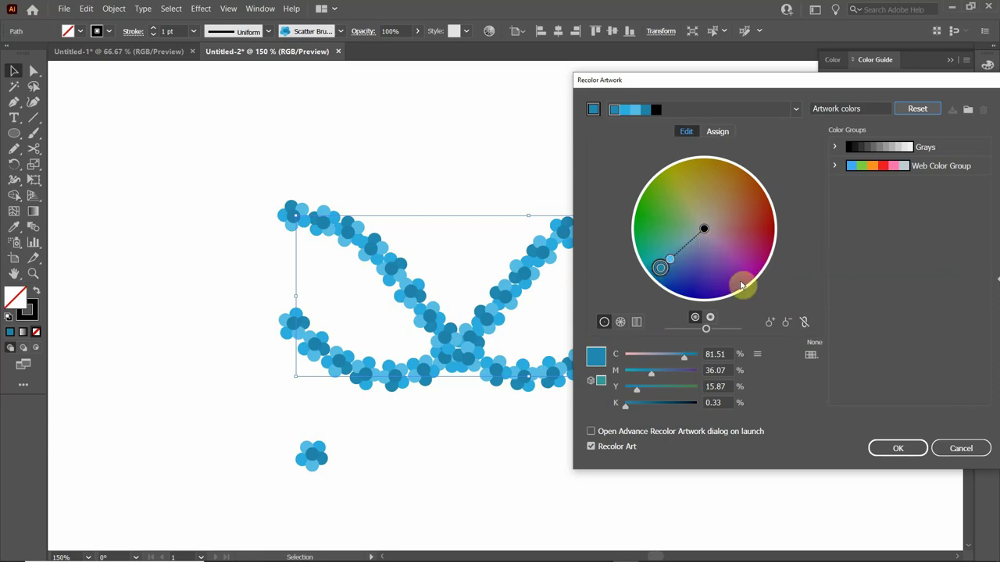
left_click(805, 324)
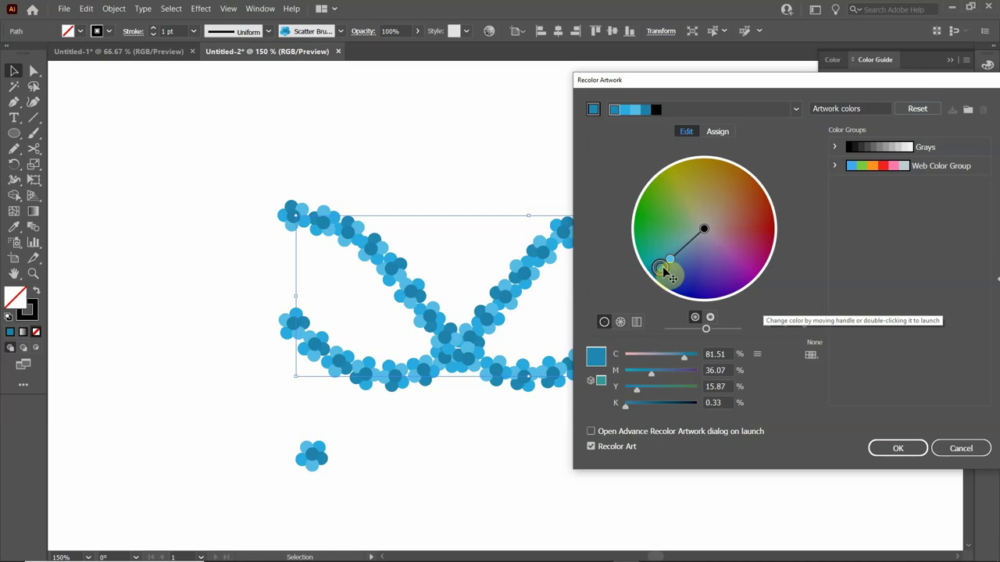
left_click_drag(661, 269, 747, 287)
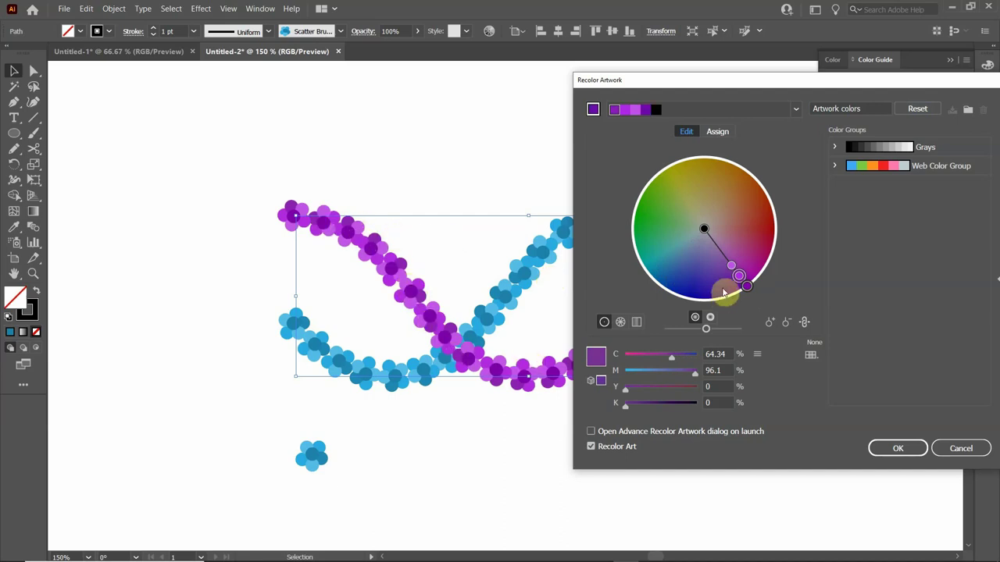
left_click_drag(747, 286, 664, 270)
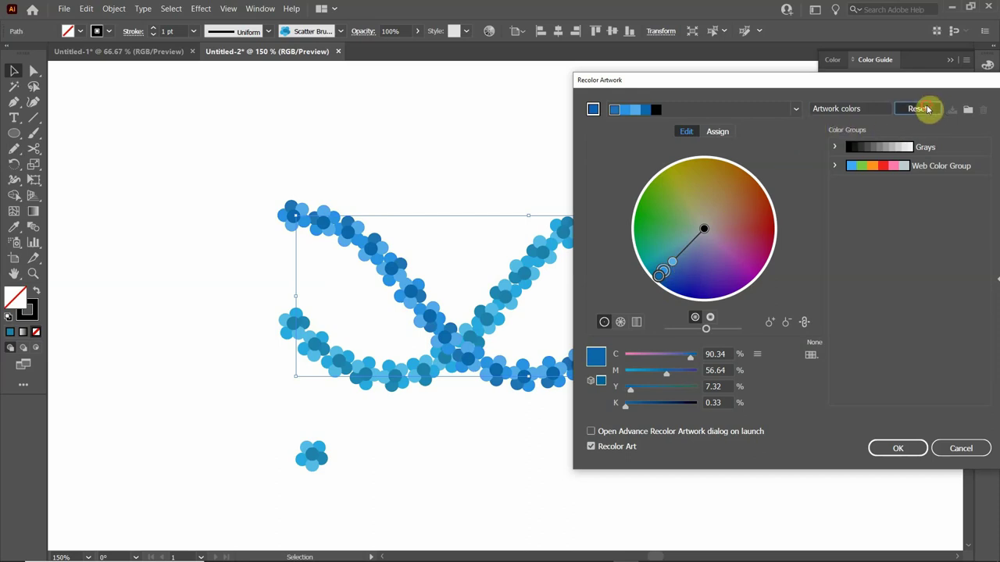
left_click(920, 109)
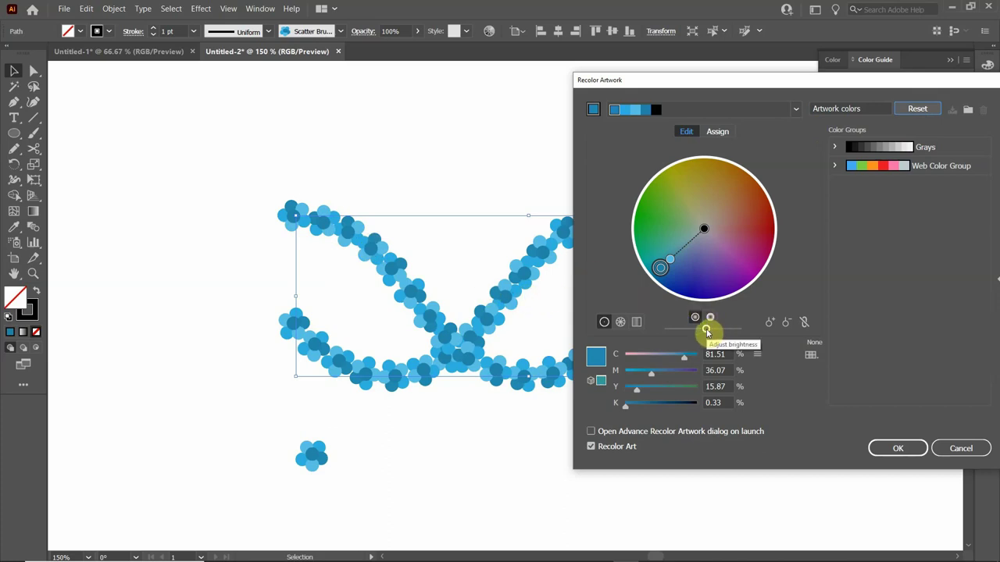
Lower the brightness of the strand's colors until the base blue reads C 89.21, M 52.72, Y 30.26, K 7.68, and apply the recolor
left_click_drag(707, 332, 708, 333)
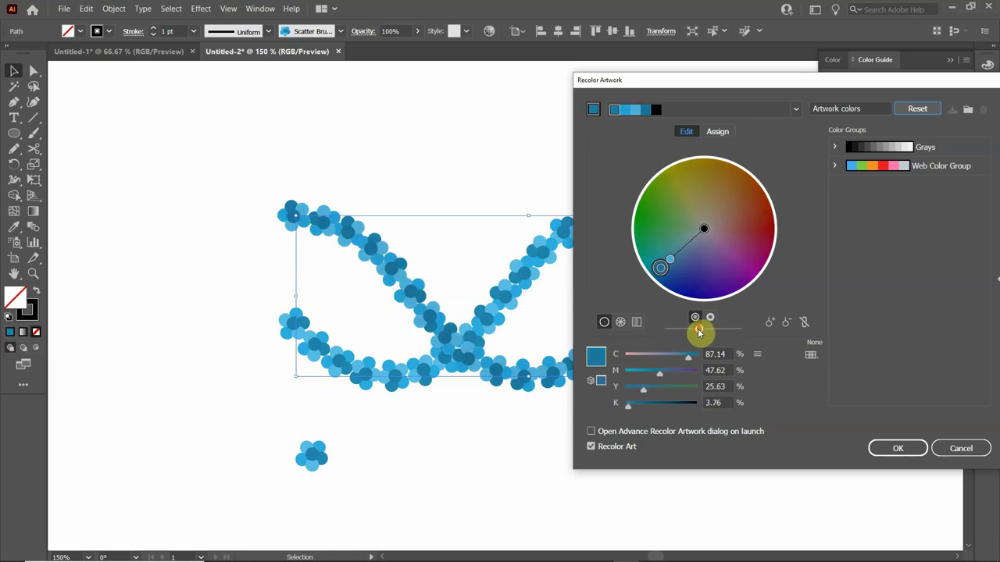
left_click_drag(697, 333, 694, 332)
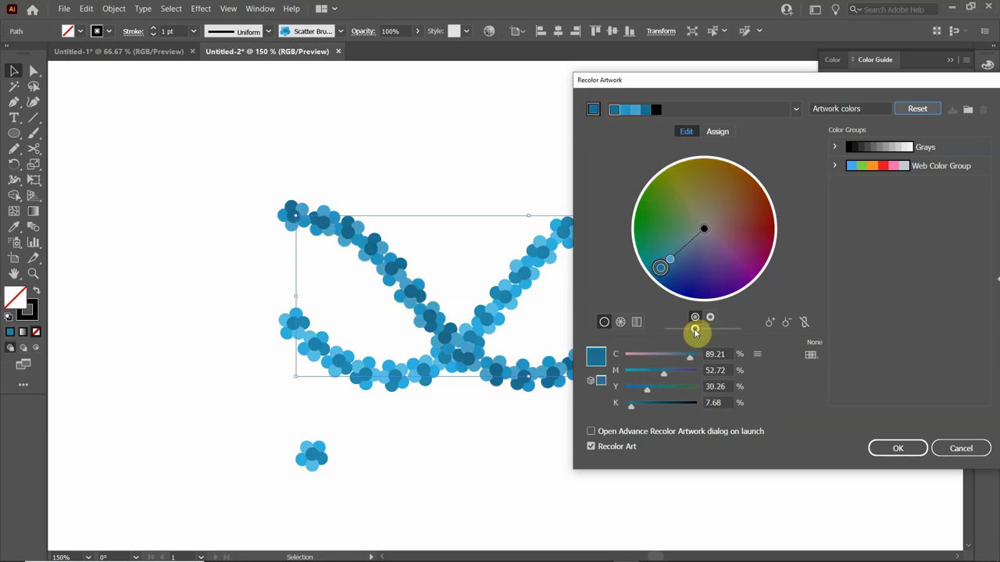
left_click(896, 447)
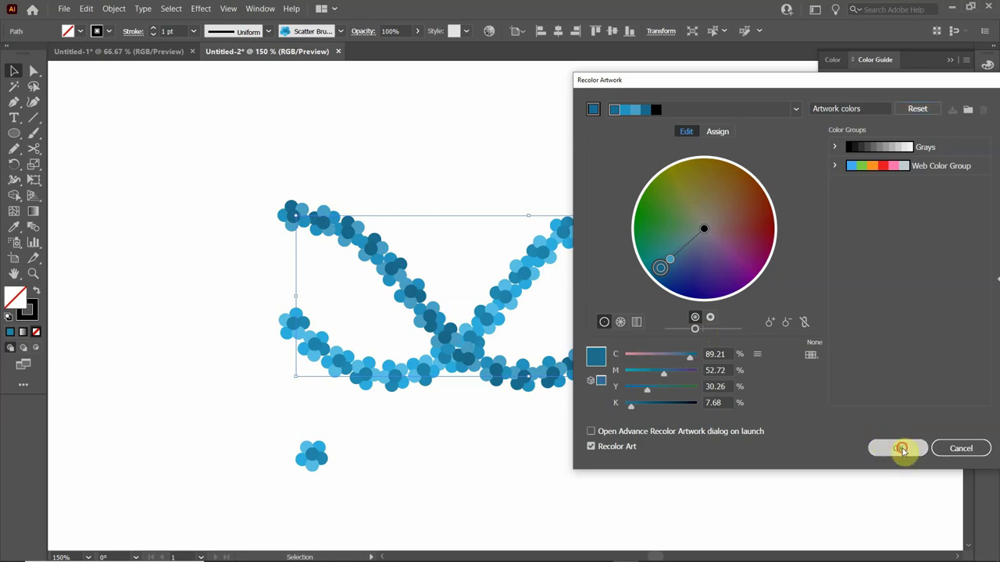
left_click(607, 424)
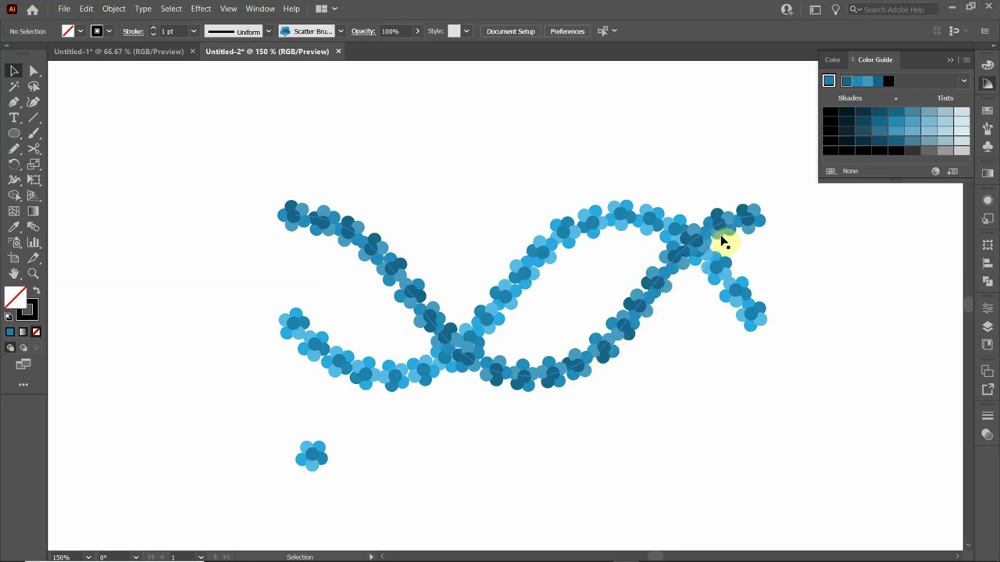
Cut the lighter strand at its crest with the Scissors tool and bring the piece right of the cut to the front
left_click(541, 241)
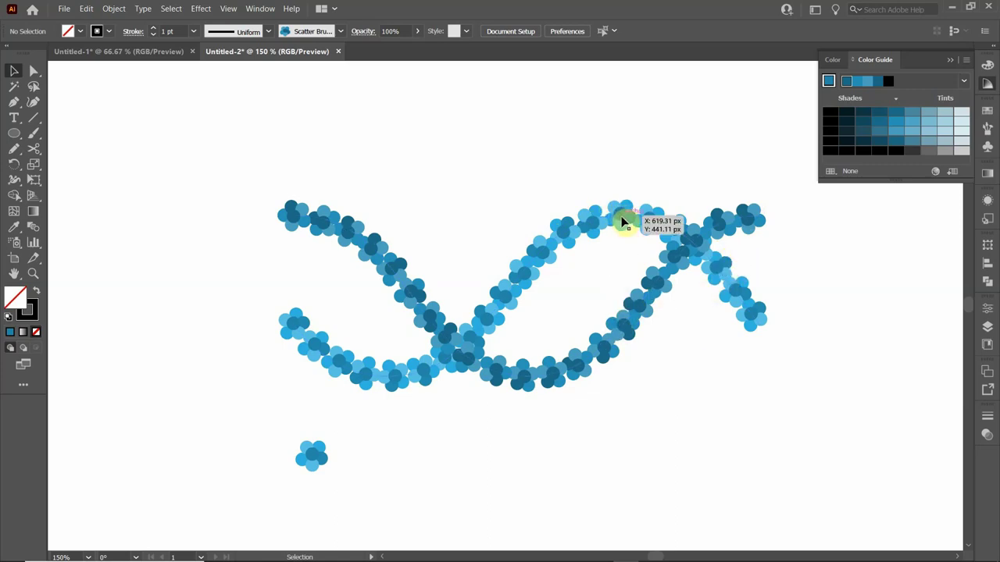
left_click(34, 149)
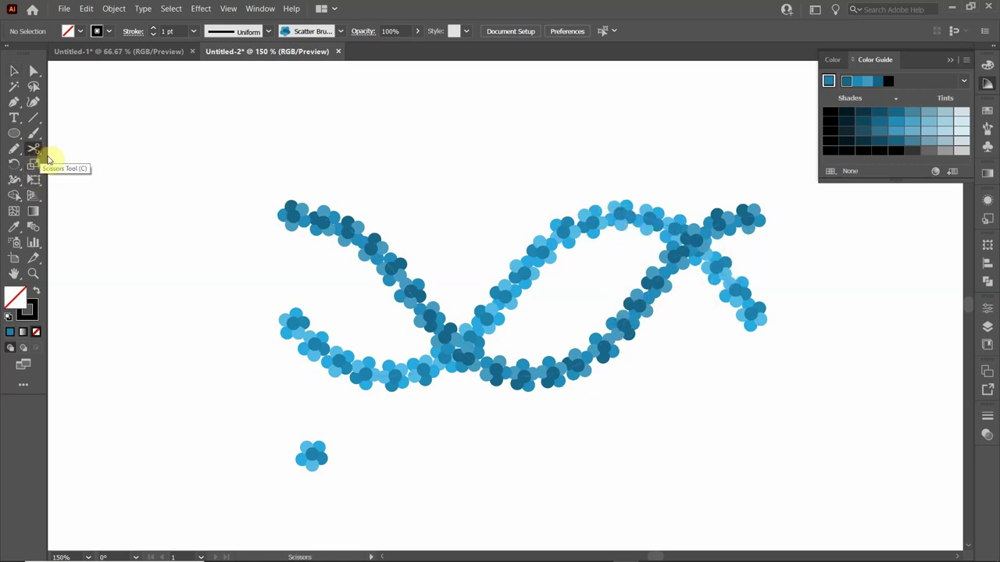
left_click(620, 214)
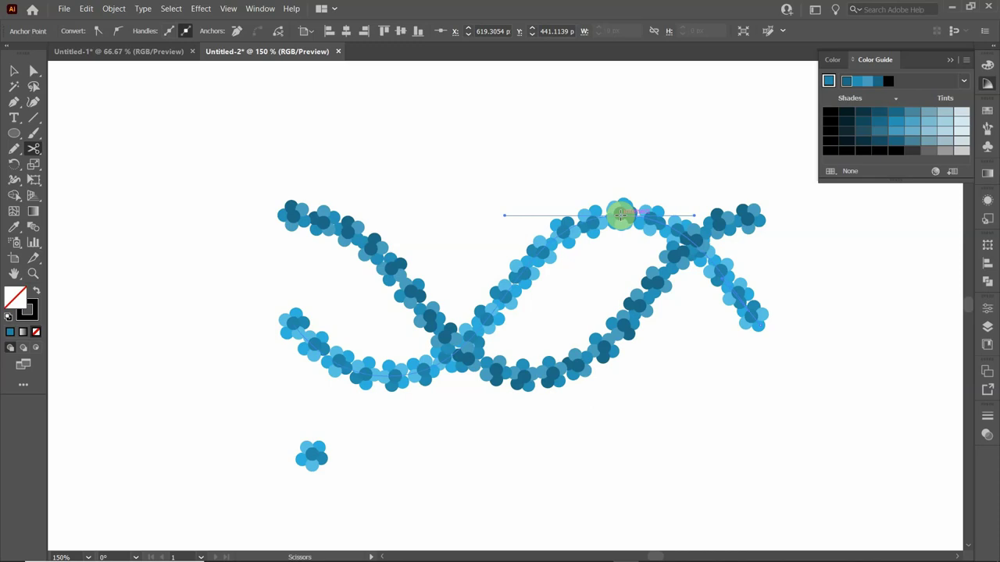
left_click(13, 71)
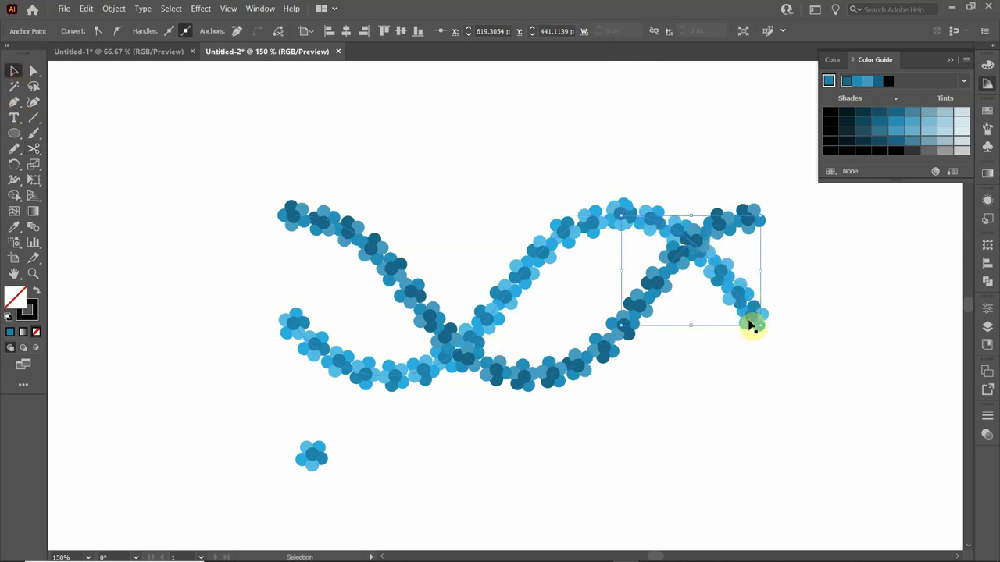
right_click(729, 283)
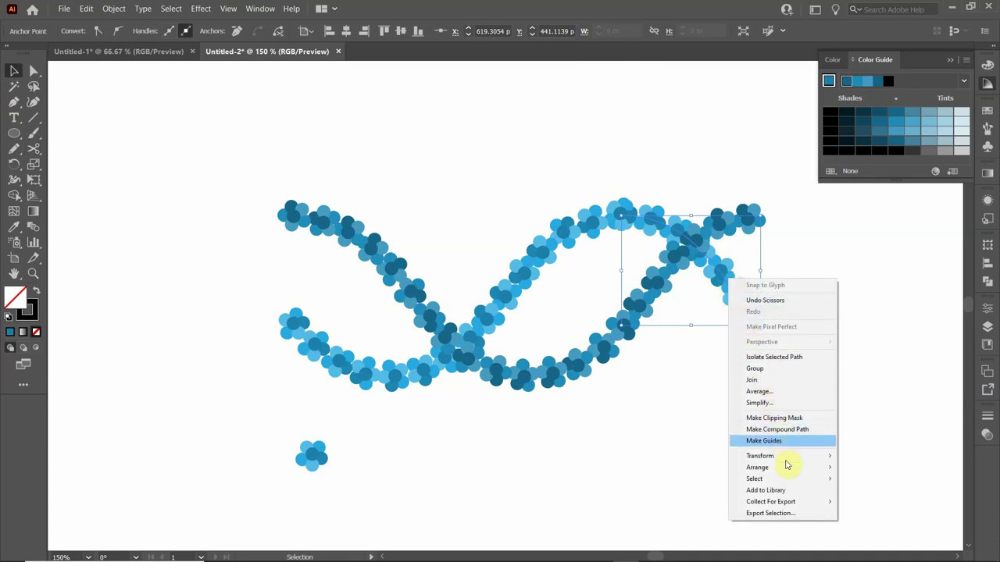
mouse_move(781, 470)
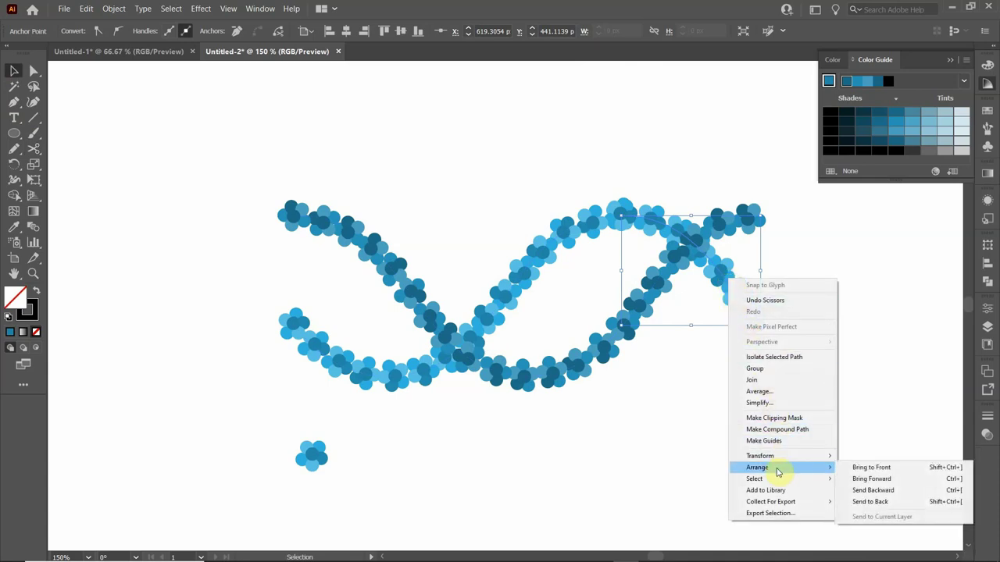
left_click(878, 467)
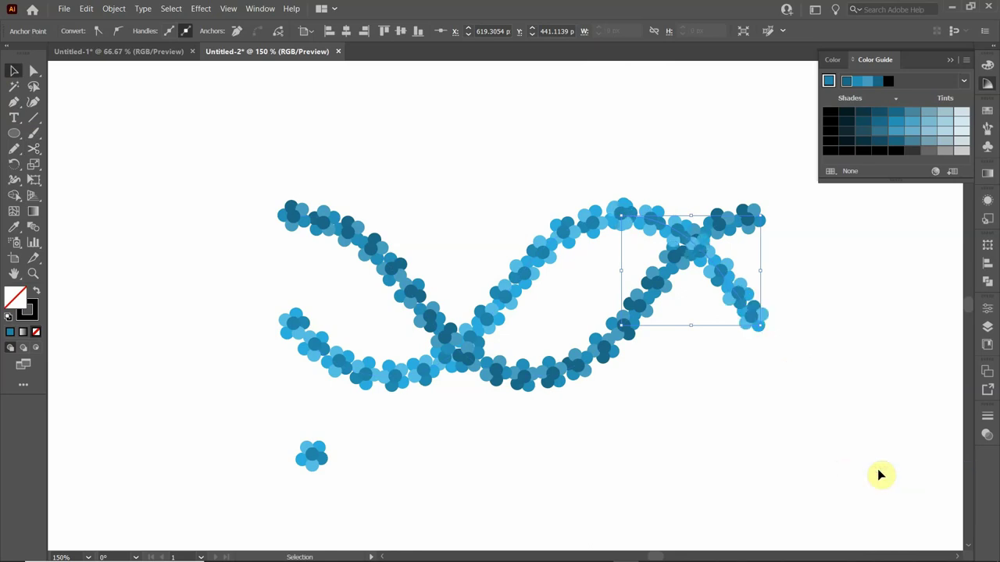
left_click(690, 356)
Cut the darker strand at its lowest point with the Scissors tool and send the piece right of the cut to the back
left_click(653, 288)
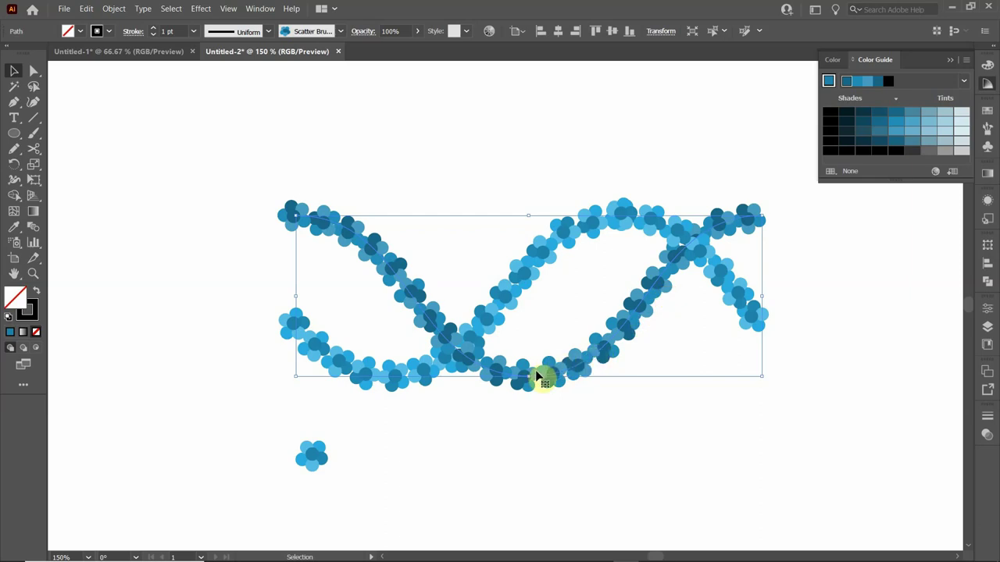
left_click(33, 149)
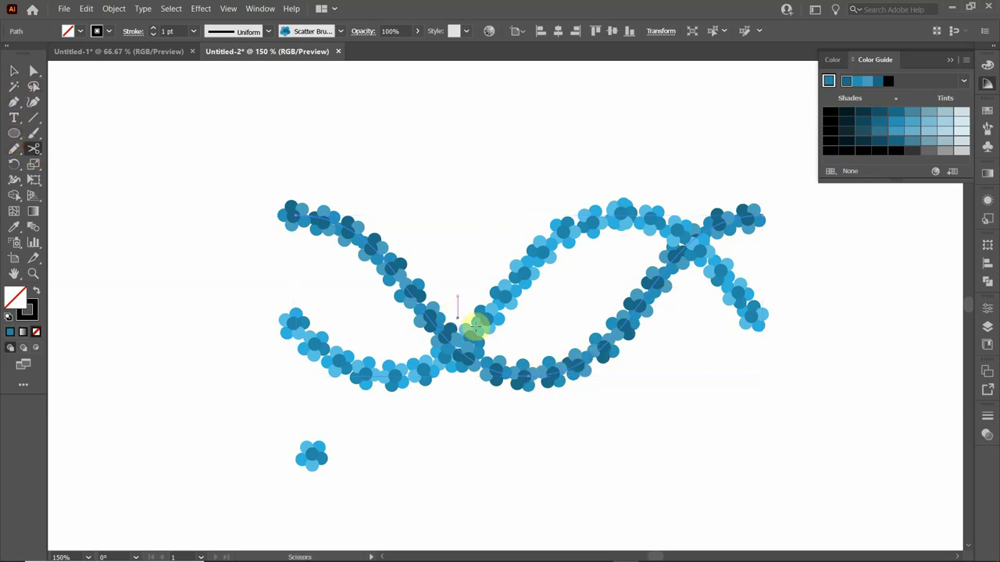
left_click(527, 377)
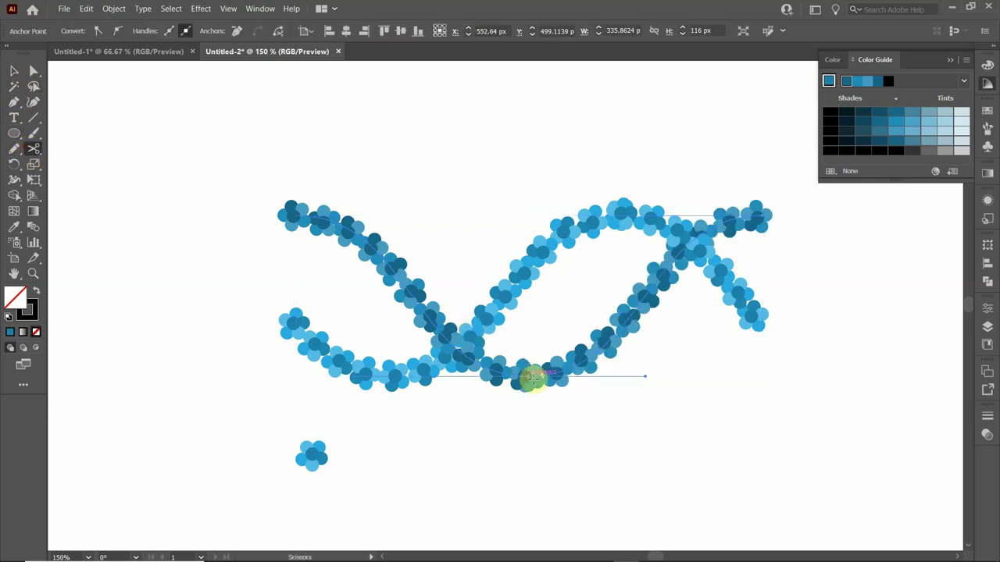
left_click(14, 71)
left_click(531, 297)
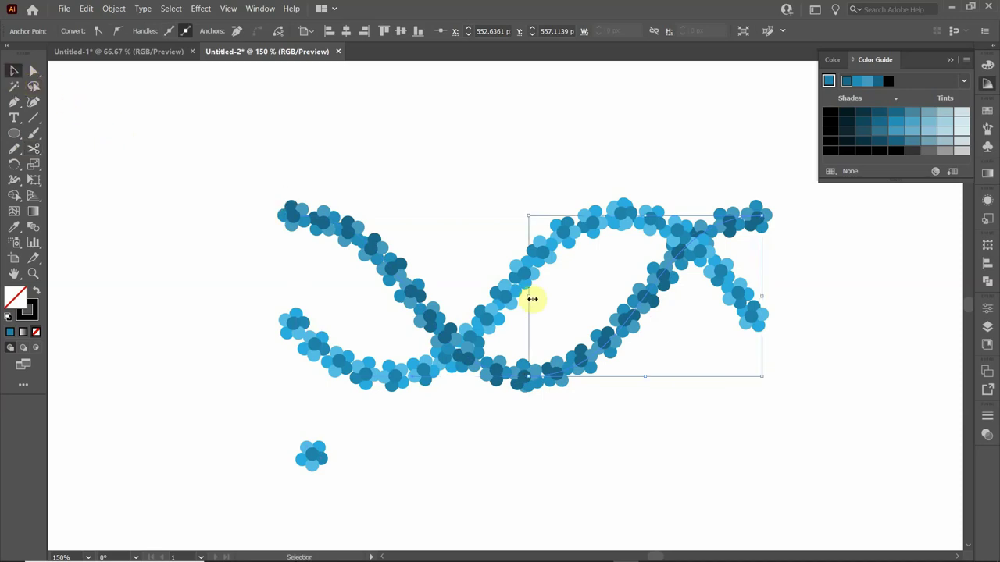
right_click(642, 305)
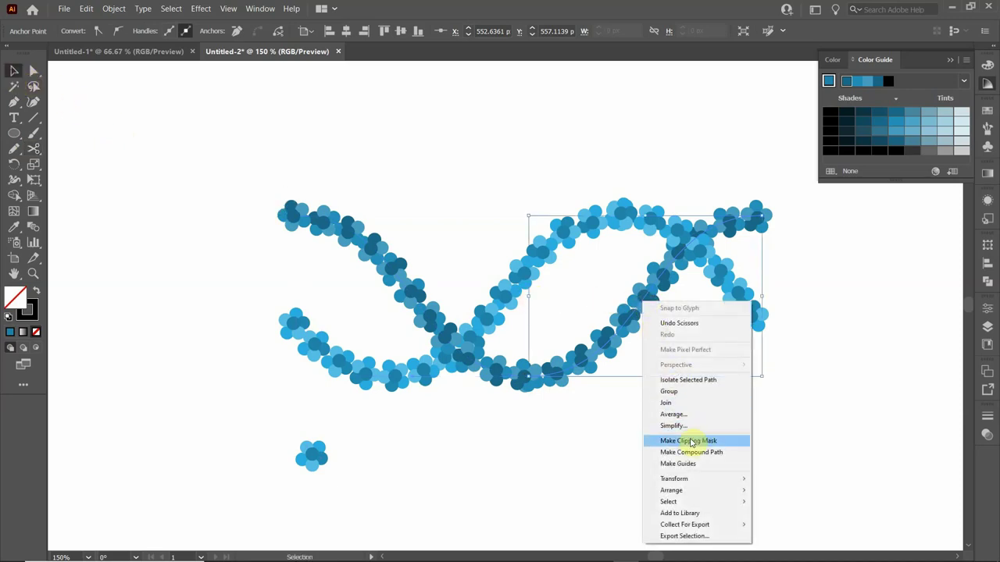
mouse_move(680, 490)
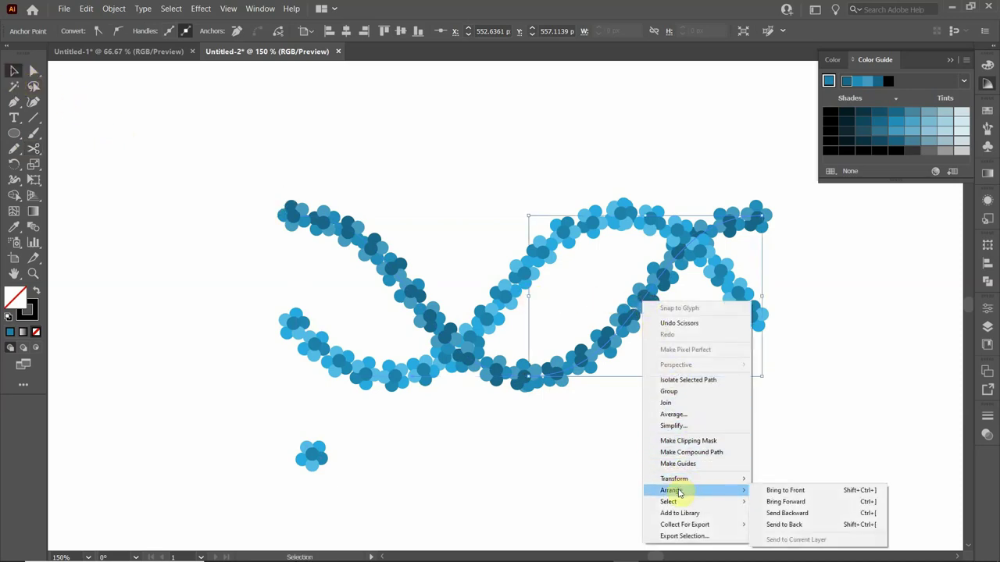
left_click(794, 531)
left_click(562, 487)
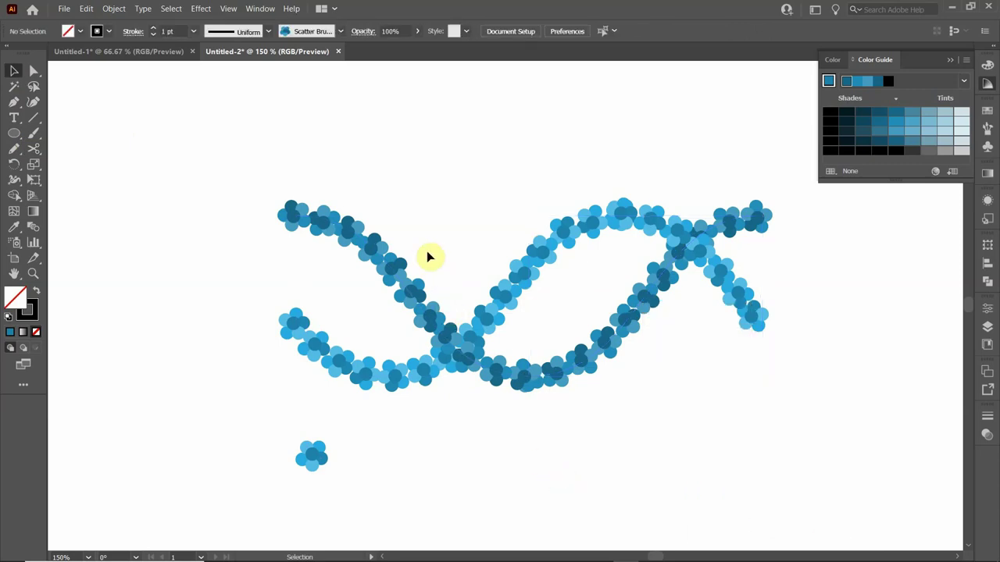
Bring the darker strand's left piece, from its upper-left end to the trough cut, to the front
left_click(374, 245)
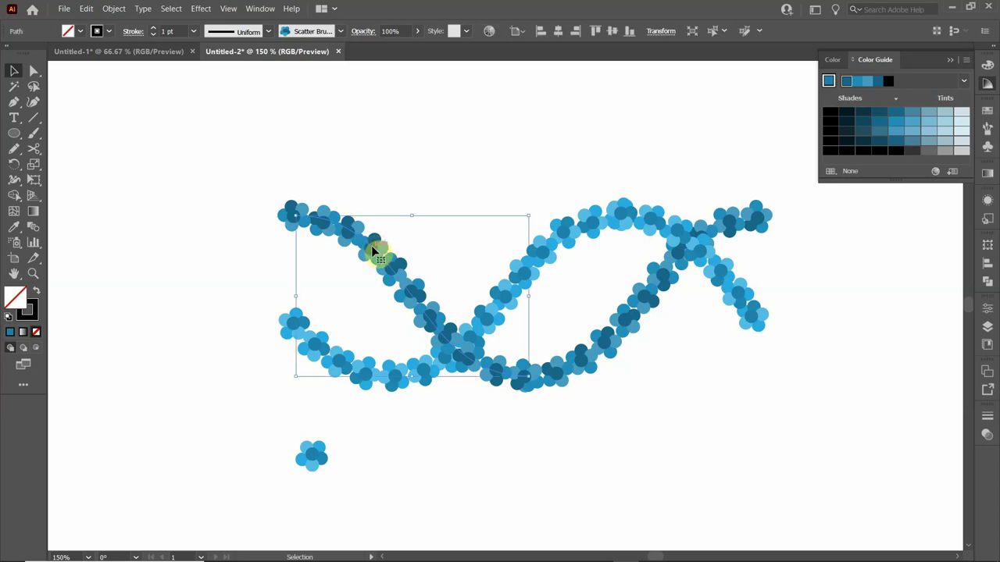
right_click(374, 251)
mouse_move(457, 438)
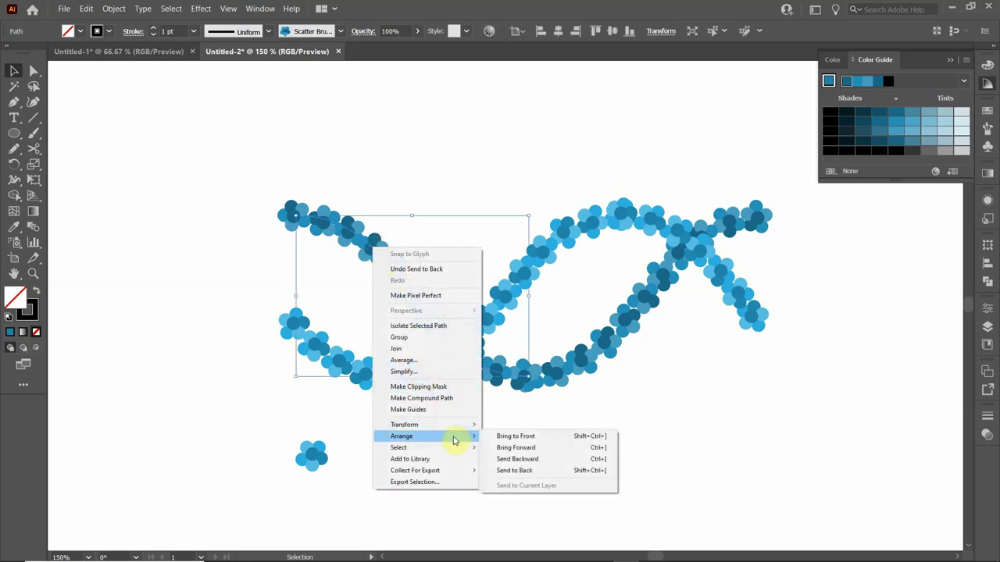
left_click(525, 442)
left_click(500, 434)
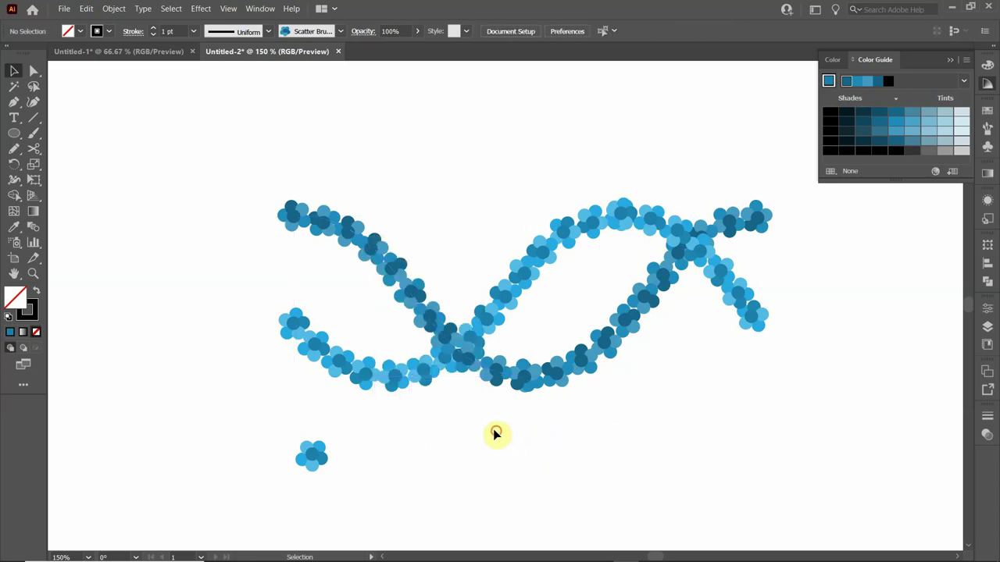
Send the lighter strand's left piece, from its lower-left end to the crest cut, to the back
left_click(347, 365)
right_click(347, 366)
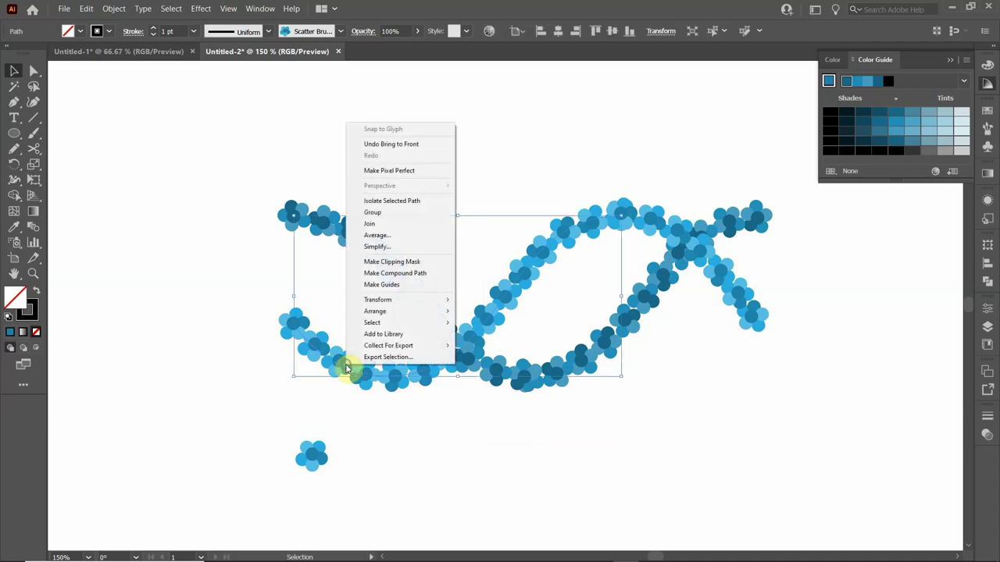
mouse_move(381, 318)
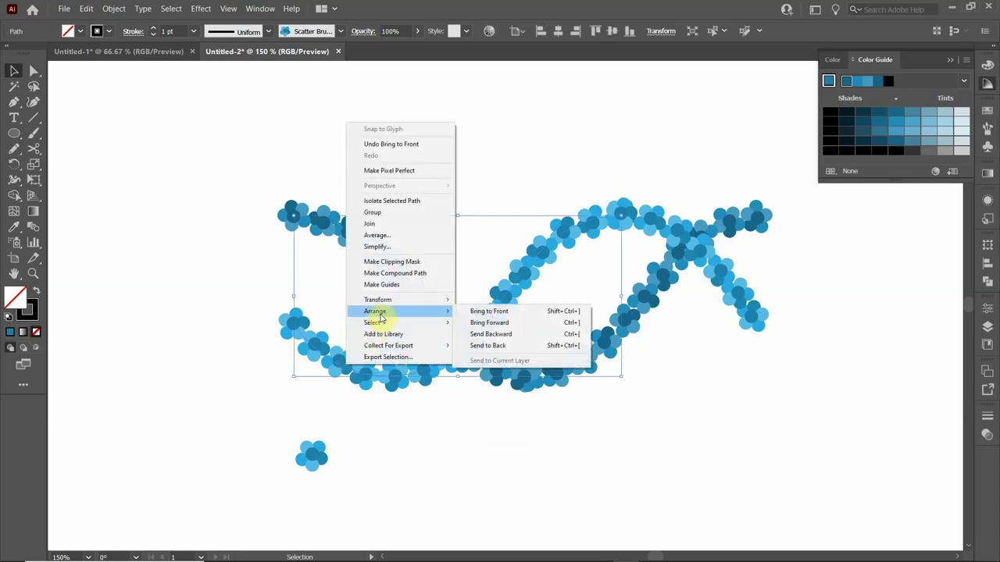
left_click(496, 346)
left_click(509, 485)
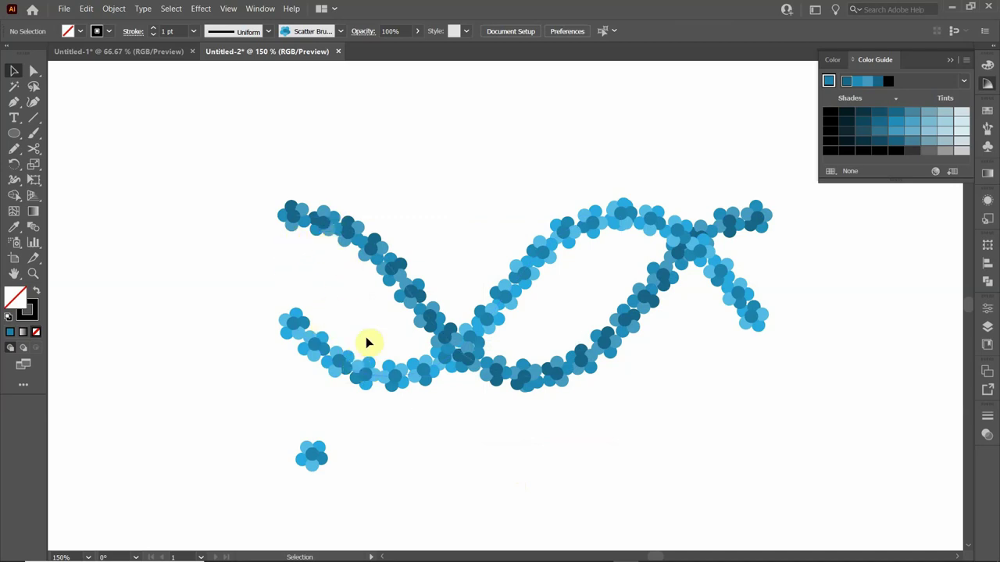
Draw a vertical black line joining the strands near their left ends and duplicate it across the helix for ten rungs in total
left_click(33, 119)
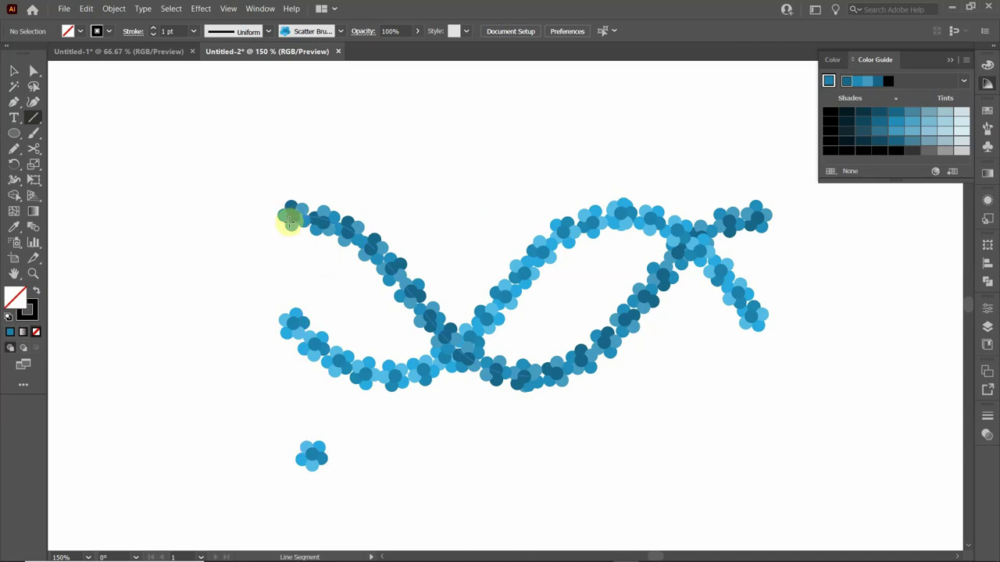
left_click_drag(306, 223, 307, 349)
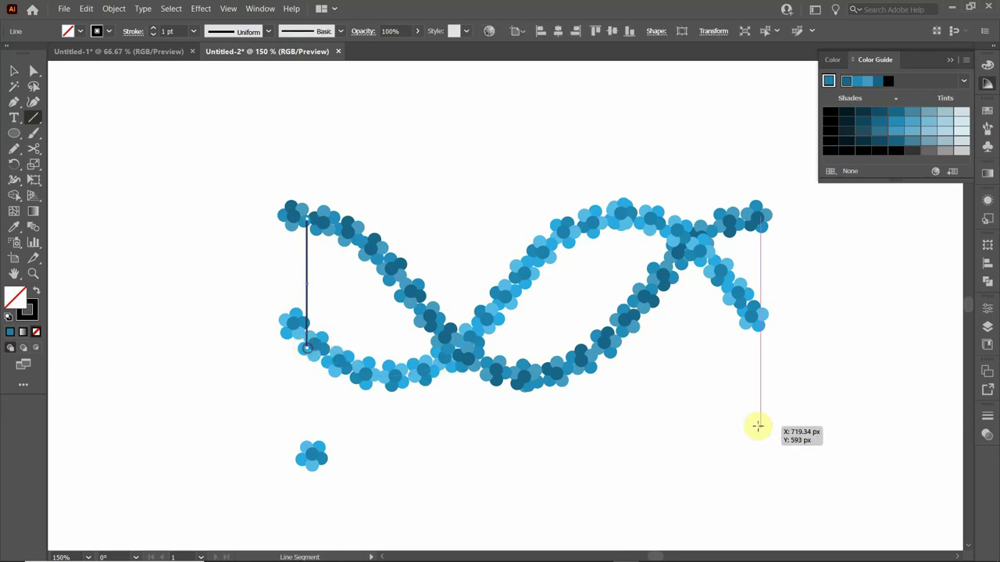
left_click(14, 71)
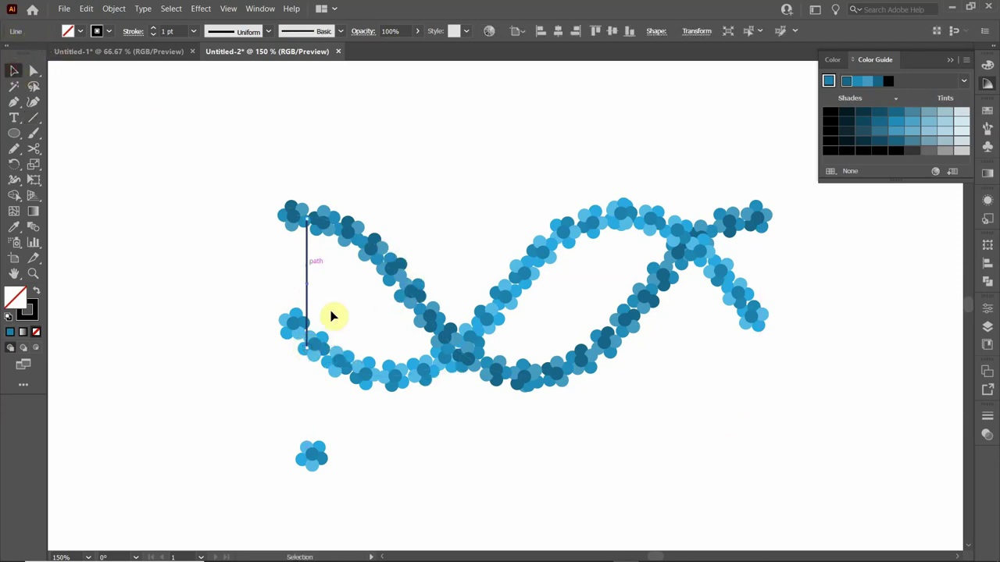
left_click_drag(309, 268, 709, 264)
left_click_drag(709, 264, 766, 266)
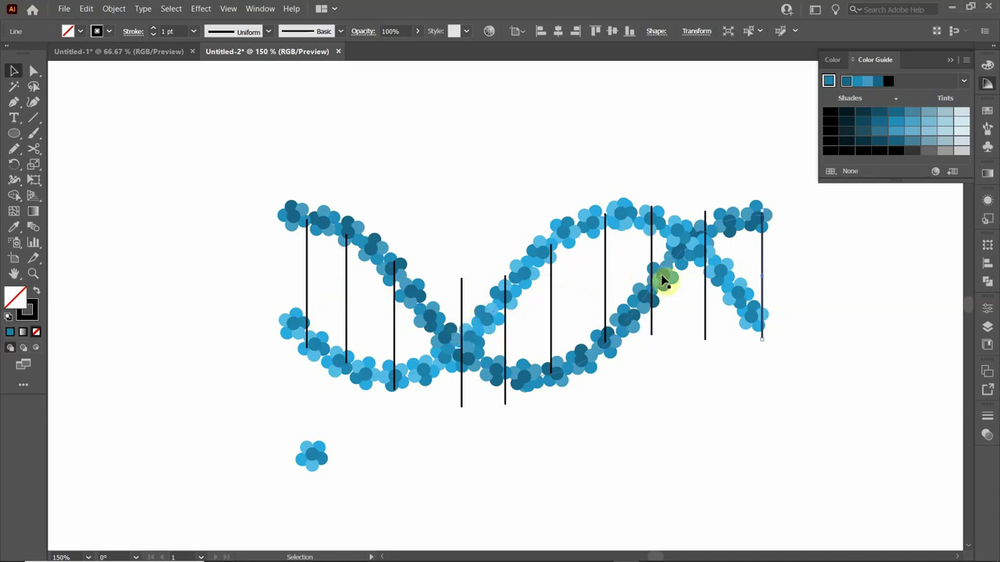
left_click_drag(763, 260, 739, 261)
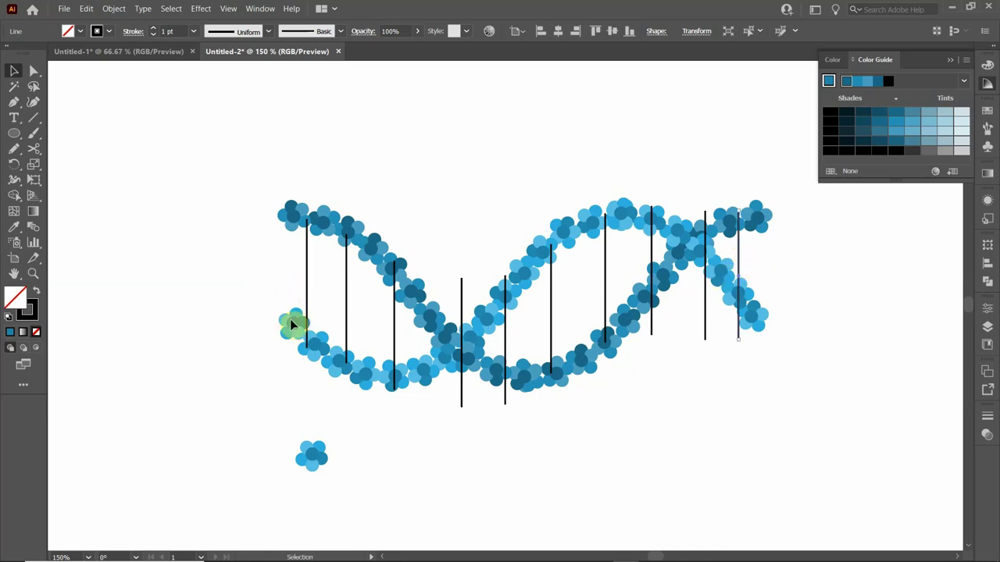
left_click(724, 407)
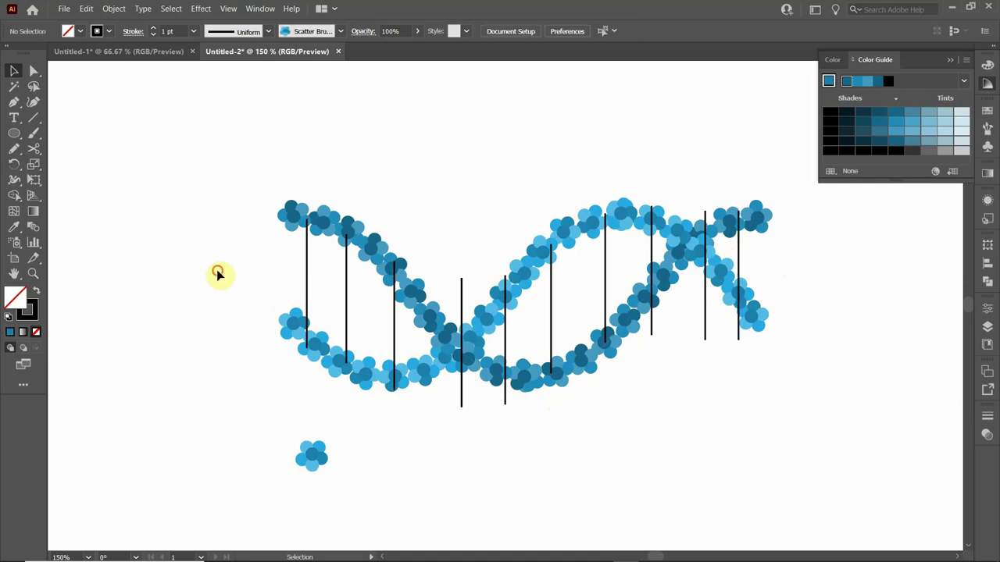
Select only the ten vertical rungs, leaving out the strand pieces, and distribute them horizontally at even spacing across the helix
left_click_drag(216, 270, 797, 315)
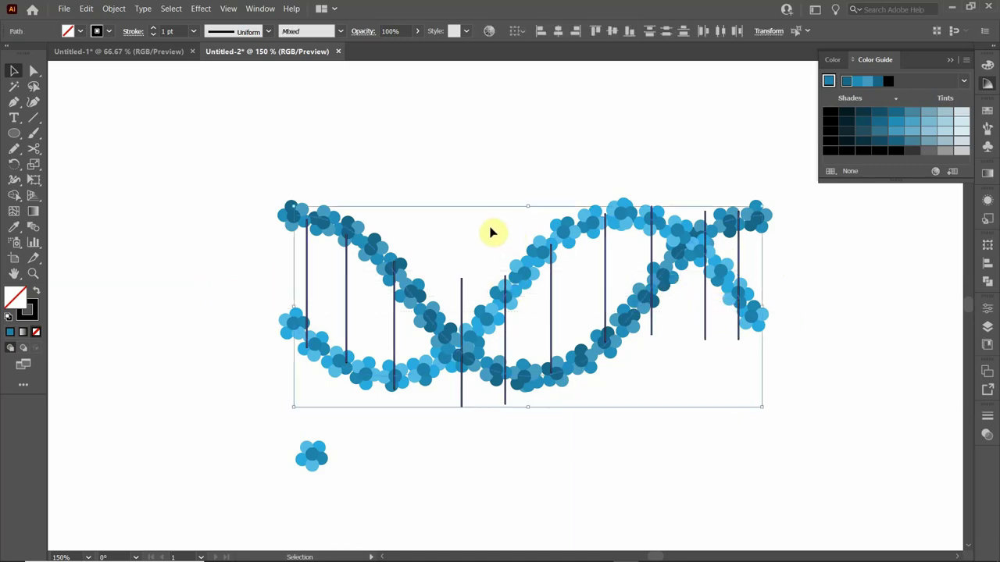
left_click(528, 269, "shift")
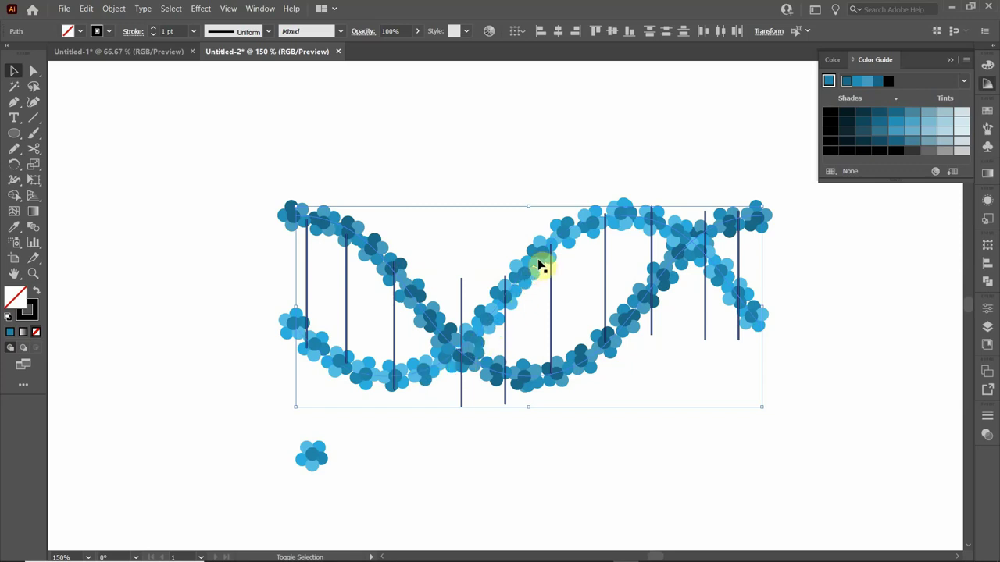
left_click(538, 382, "shift")
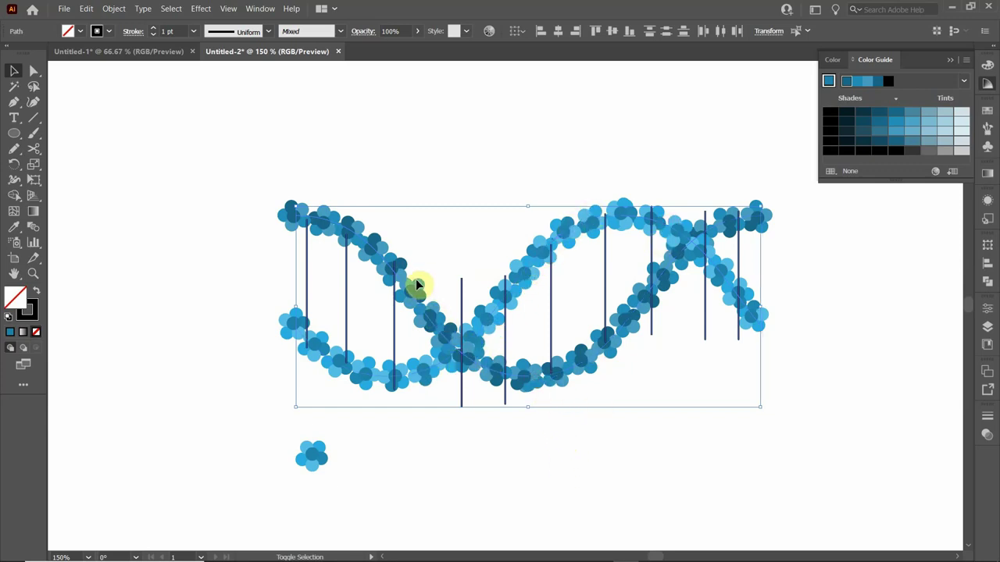
left_click(418, 301, "shift")
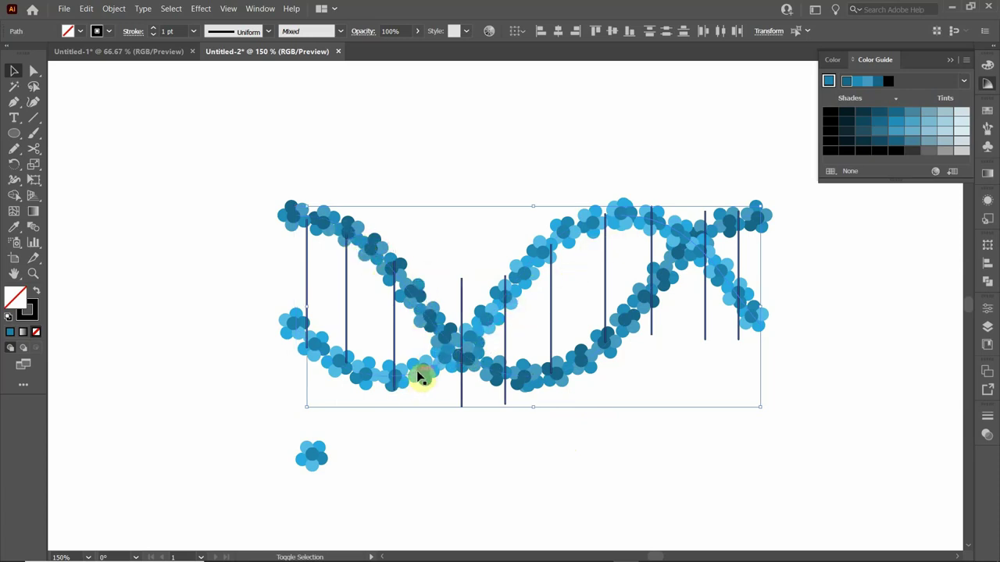
left_click(338, 369, "shift")
left_click(721, 278, "shift")
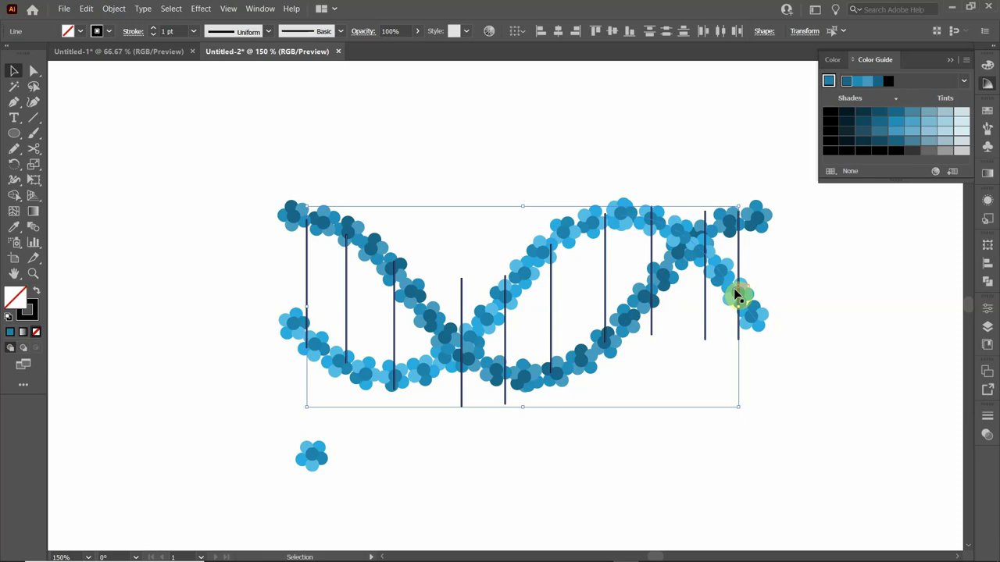
left_click(986, 264)
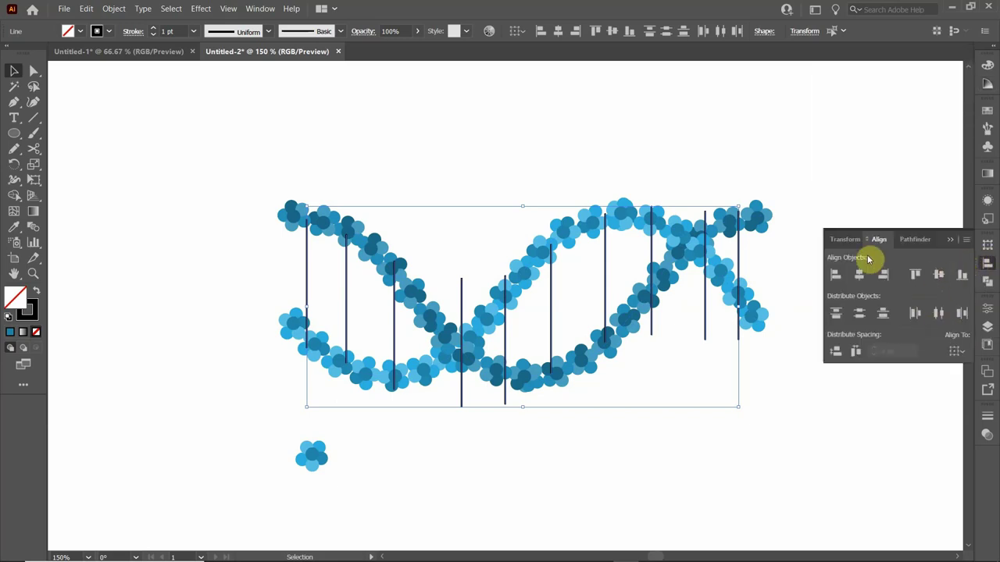
left_click(719, 32)
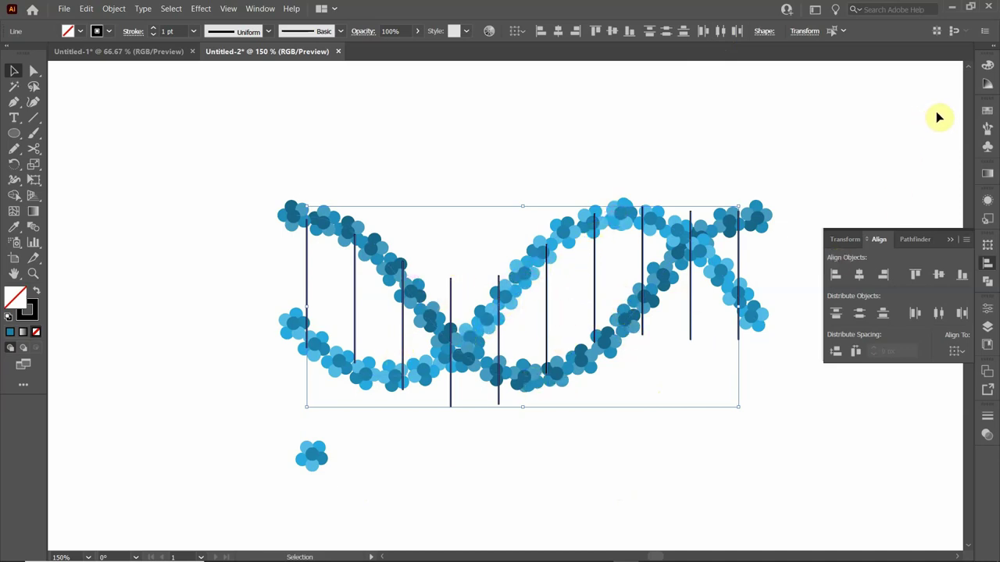
Apply the lighter blue flower scatter brush to the rungs and recolor them orange in Recolor Artwork with the harmony colors linked
left_click(987, 130)
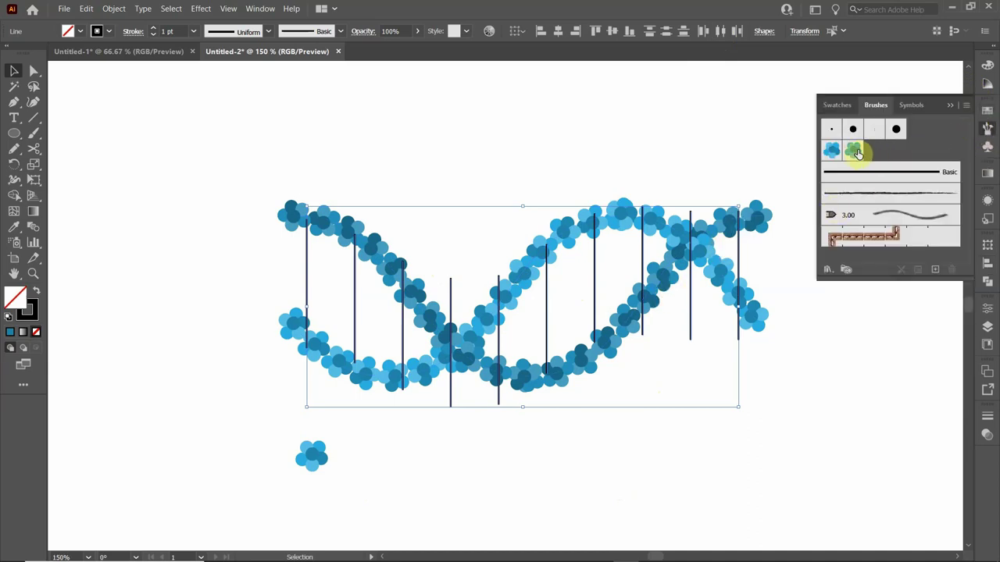
left_click(833, 151)
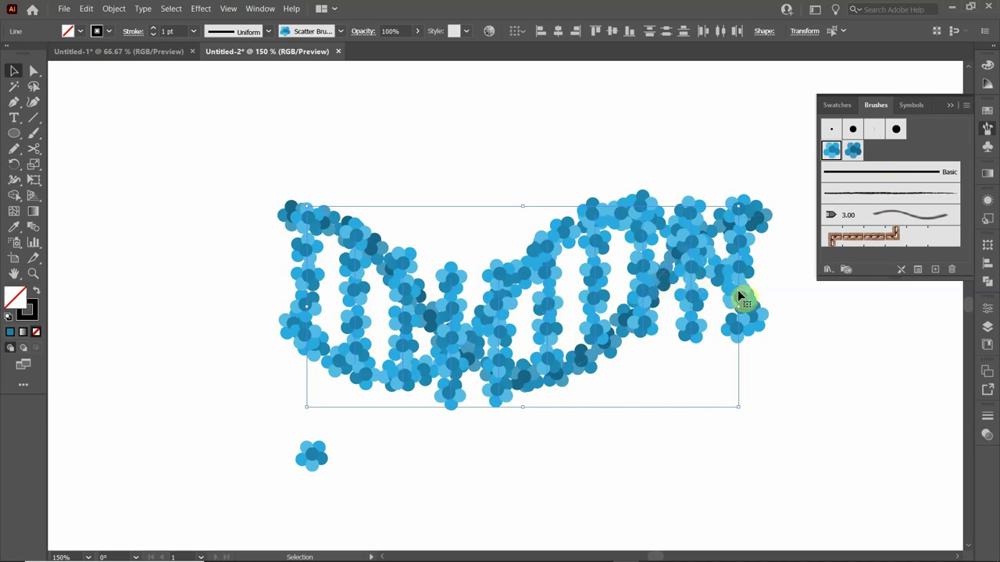
left_click(987, 84)
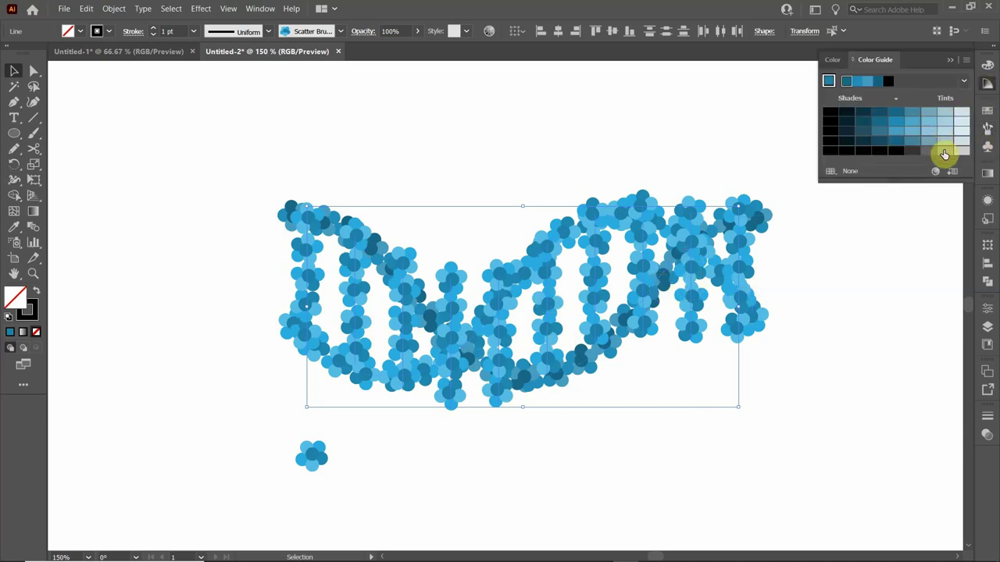
left_click(935, 172)
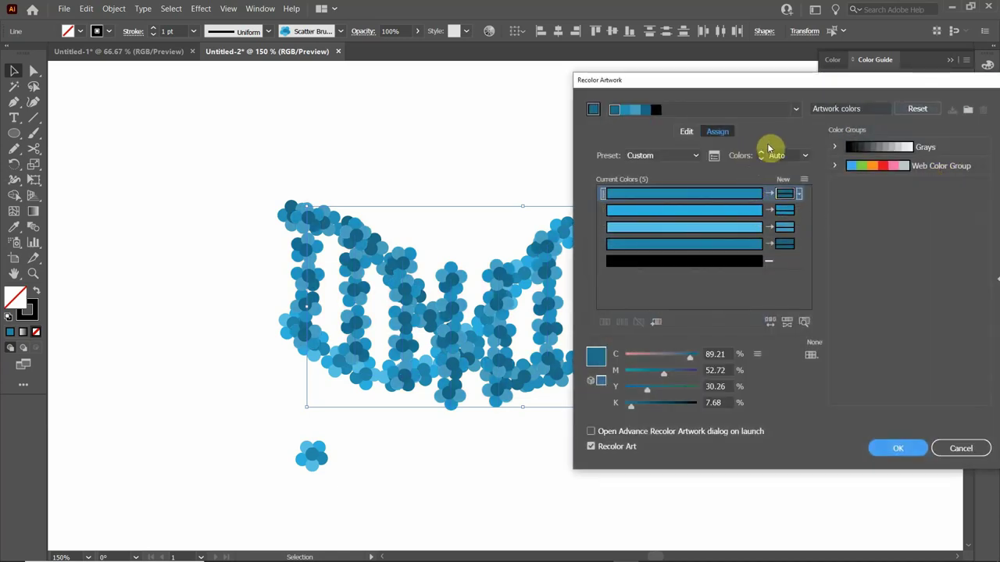
left_click(912, 110)
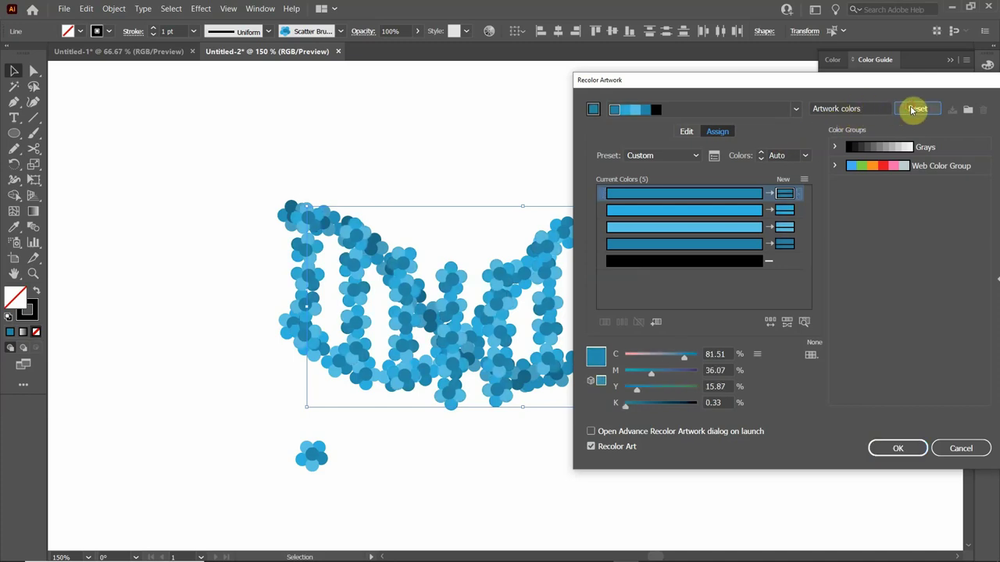
left_click(685, 133)
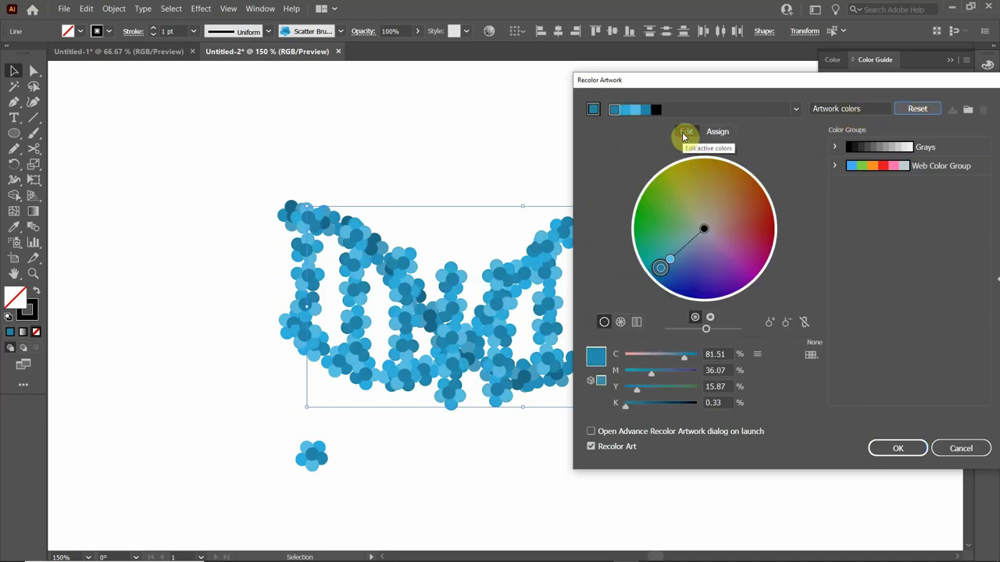
left_click(805, 323)
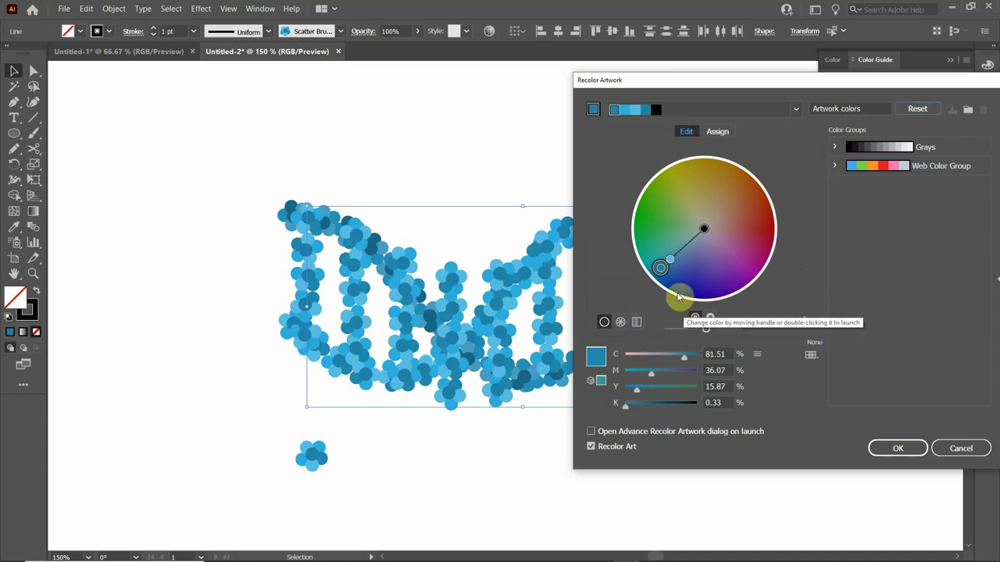
left_click_drag(661, 269, 734, 175)
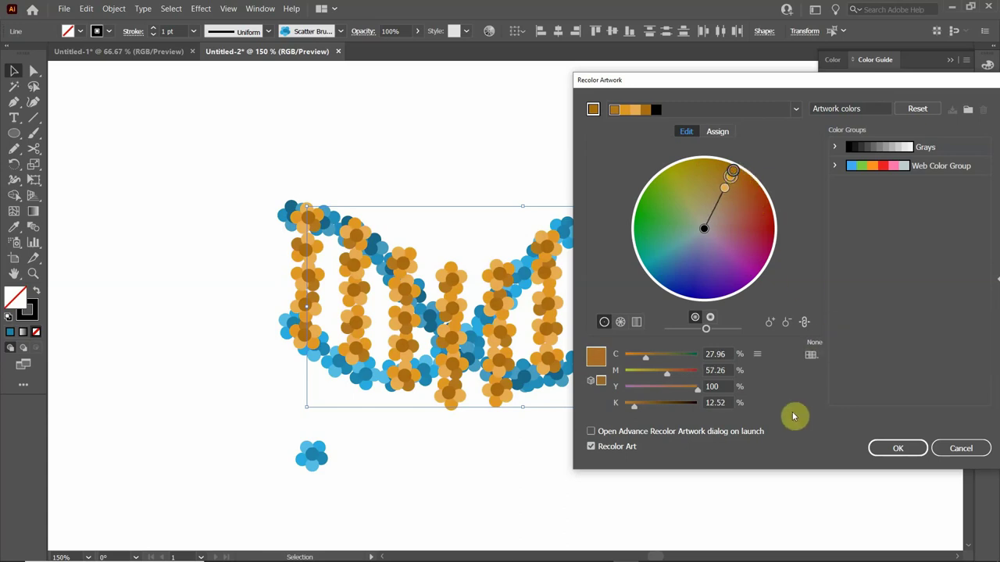
left_click(898, 451)
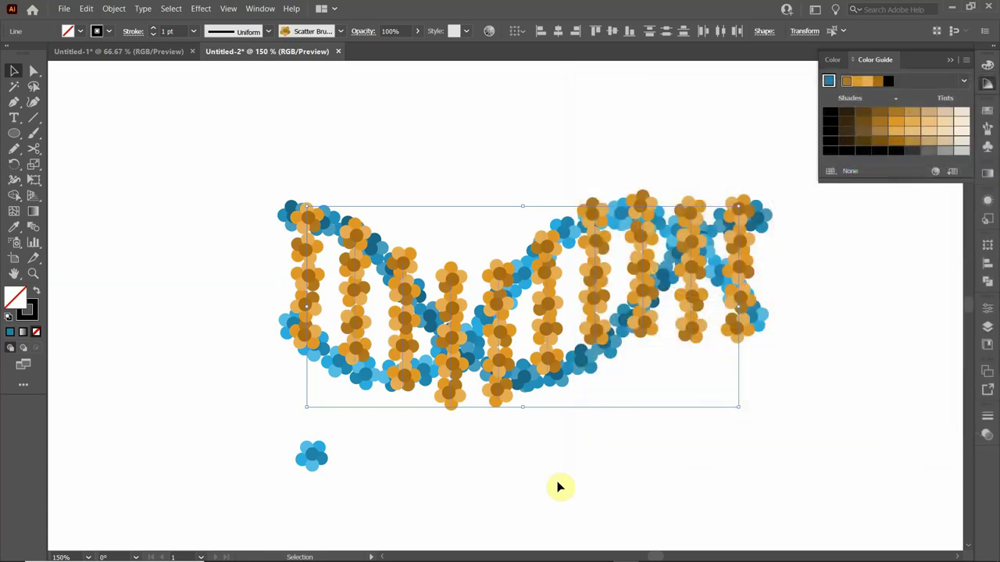
left_click(515, 500)
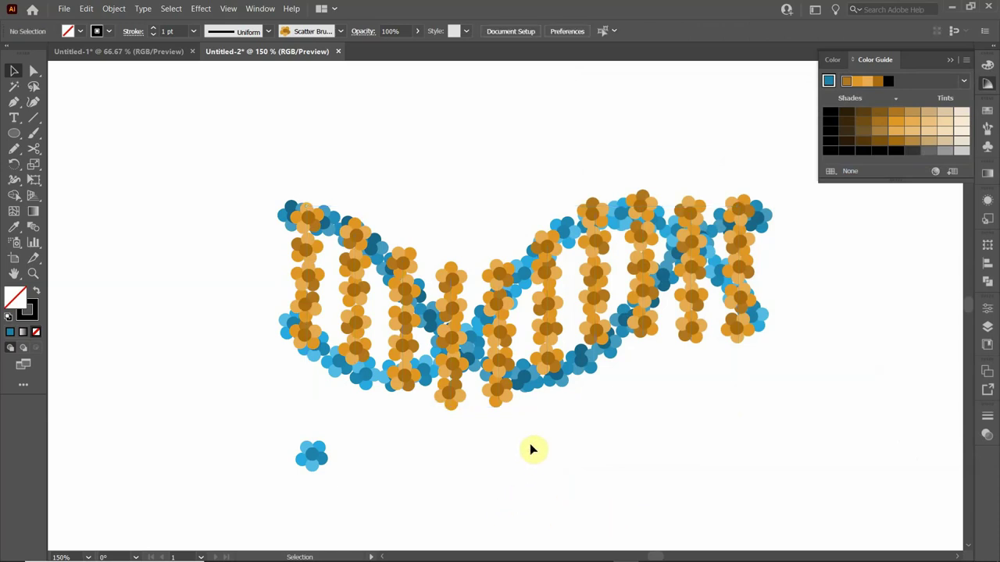
Bring the darker strand's left piece to the front, over the orange rungs
left_click(379, 252)
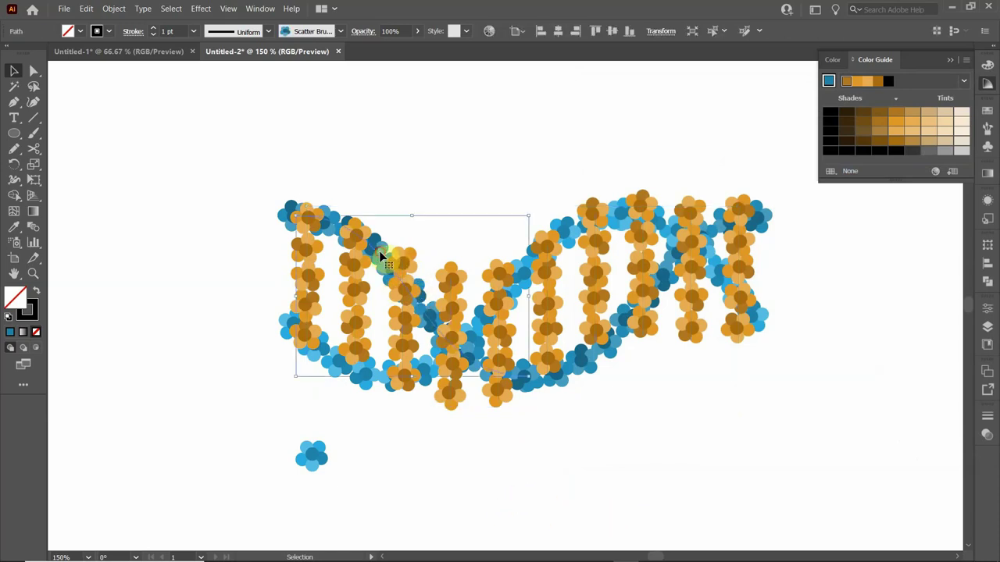
right_click(377, 252)
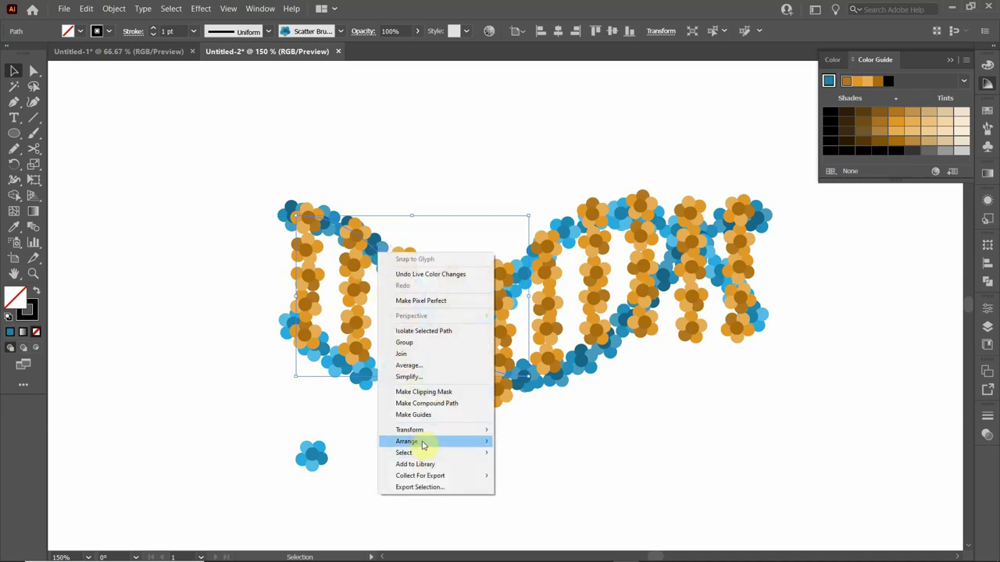
mouse_move(423, 445)
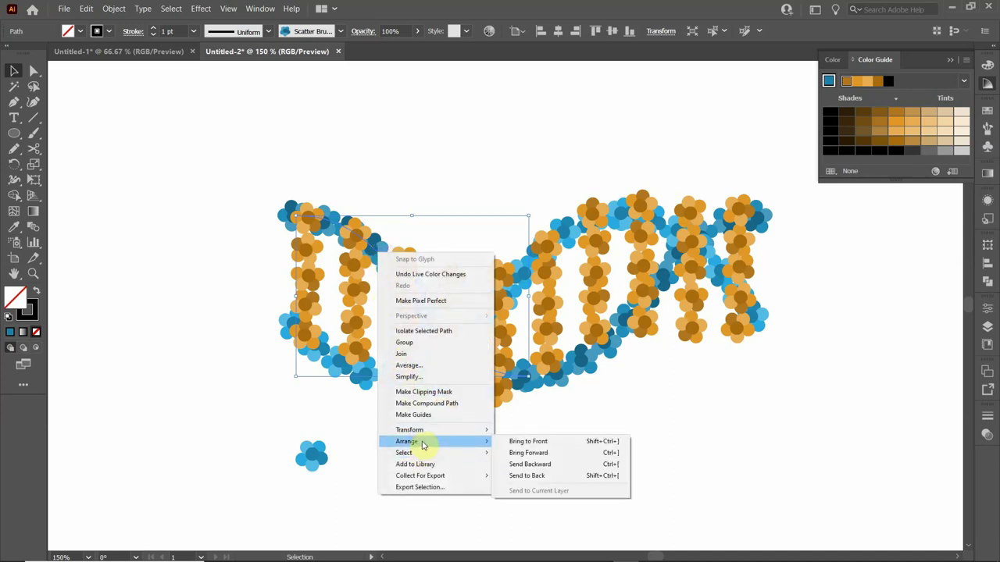
left_click(534, 442)
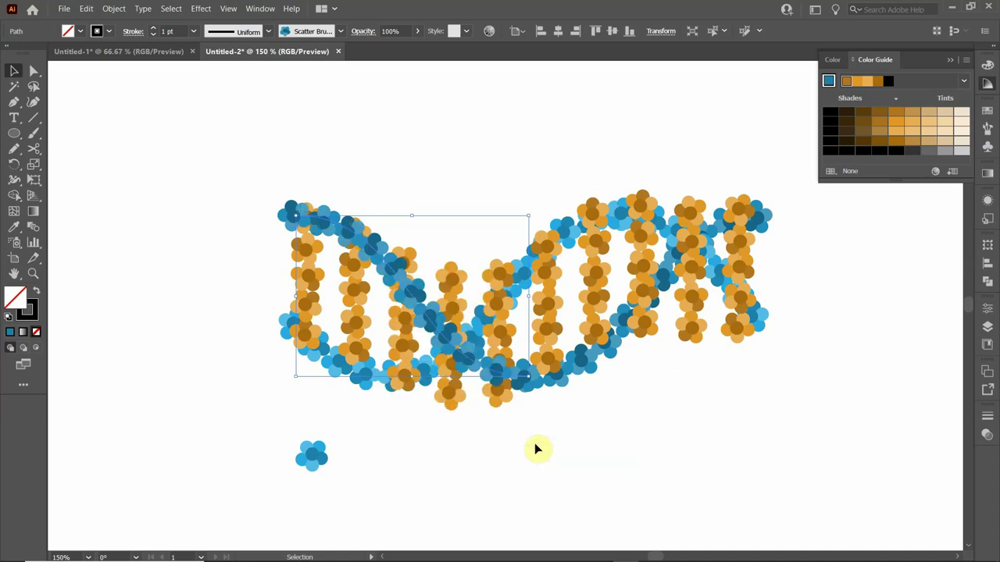
left_click(557, 452)
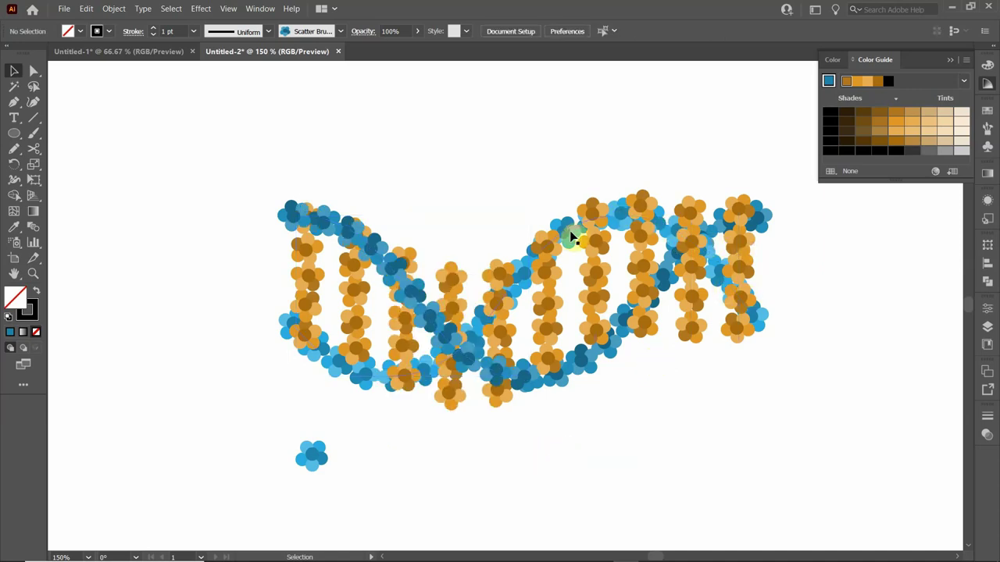
Bring the lighter strand's right piece, from its crest to the lower-right end, to the front of the rungs
left_click(669, 234)
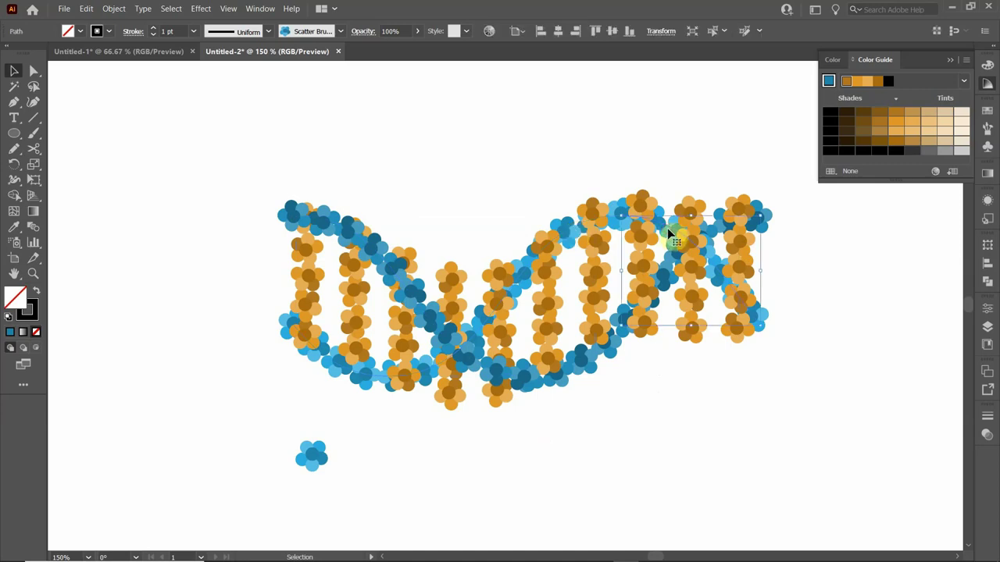
right_click(668, 231)
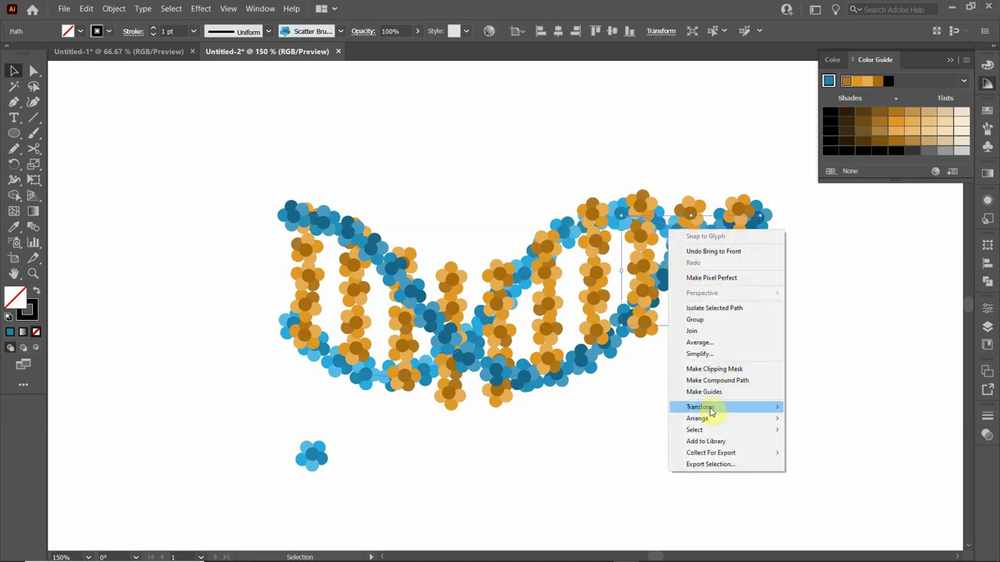
mouse_move(706, 418)
left_click(826, 417)
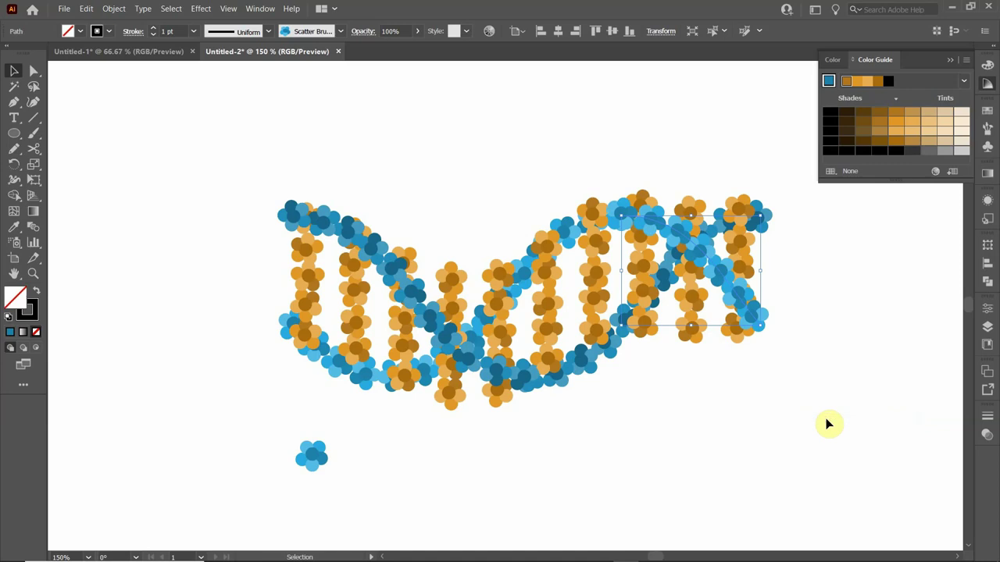
left_click(736, 435)
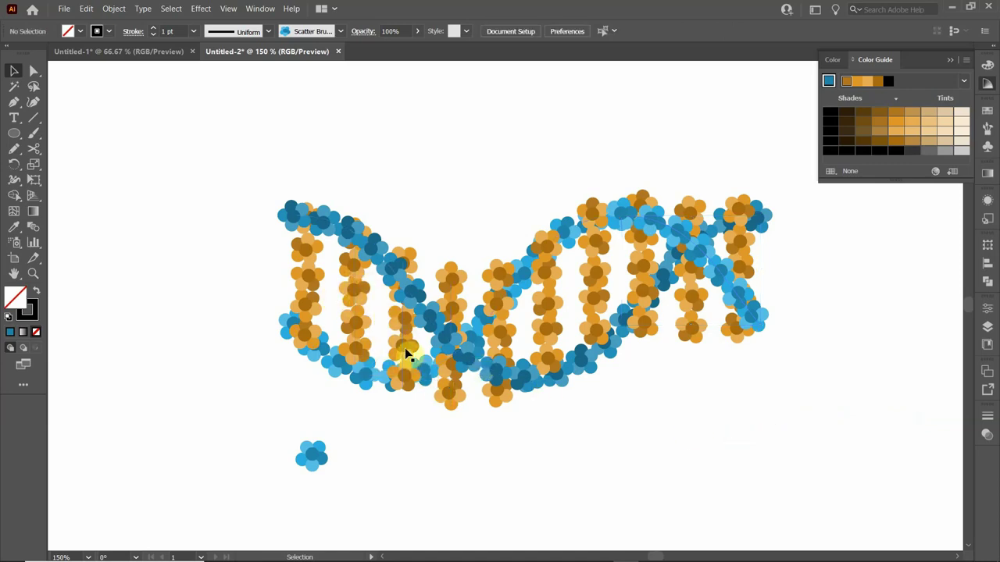
Adjust the lower end of the third rung from the left so it meets the lighter strand
left_click(399, 277)
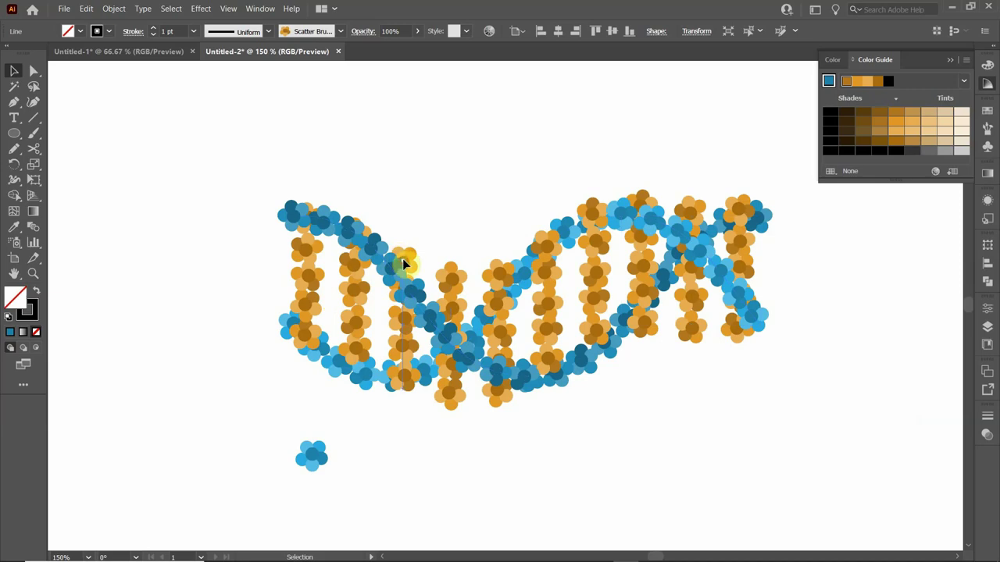
left_click_drag(402, 259, 404, 253)
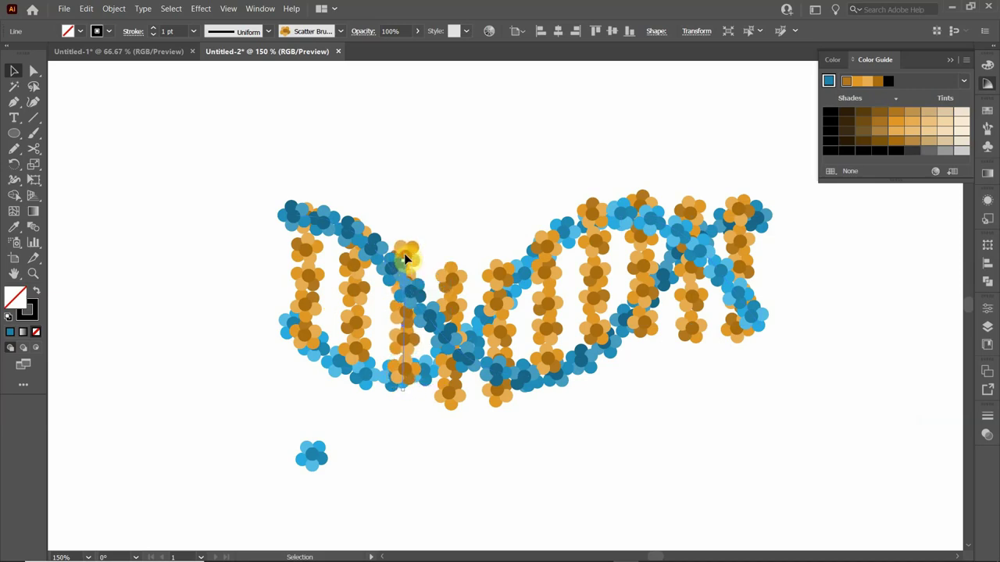
key("ctrl+z")
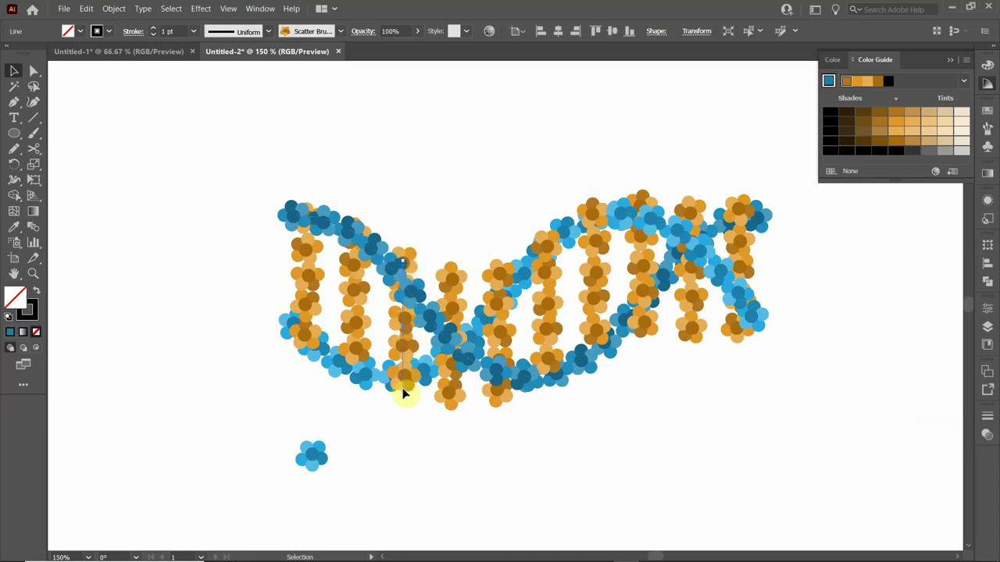
left_click_drag(403, 395, 403, 371)
left_click_drag(403, 369, 402, 381)
Shorten the fourth and fifth rungs from the left at both their upper and lower ends to fit the strands
left_click(451, 276)
left_click_drag(450, 277, 452, 296)
mouse_move(453, 394)
left_mouse_down()
mouse_move(449, 380)
mouse_move(451, 390)
left_mouse_up()
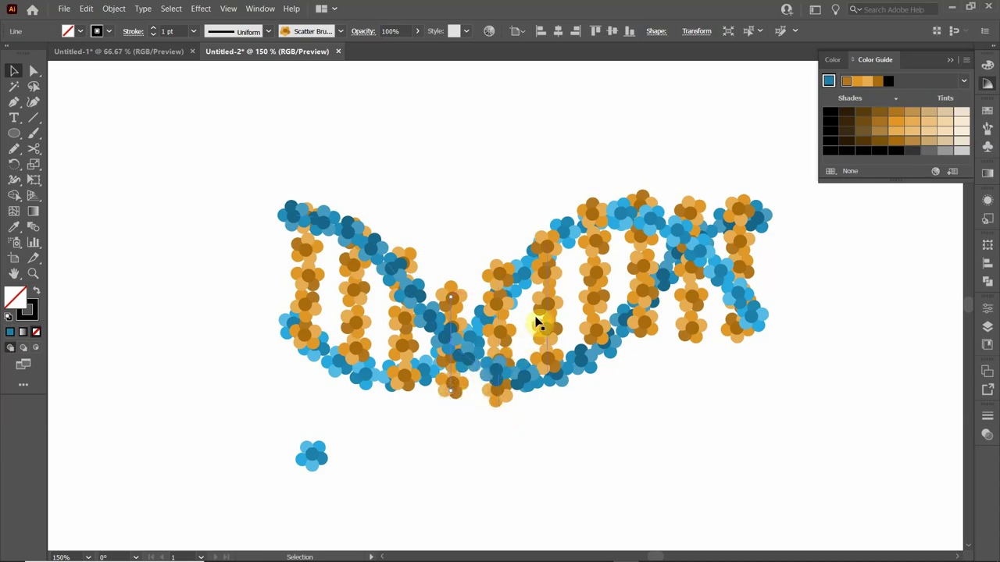
left_click(502, 290)
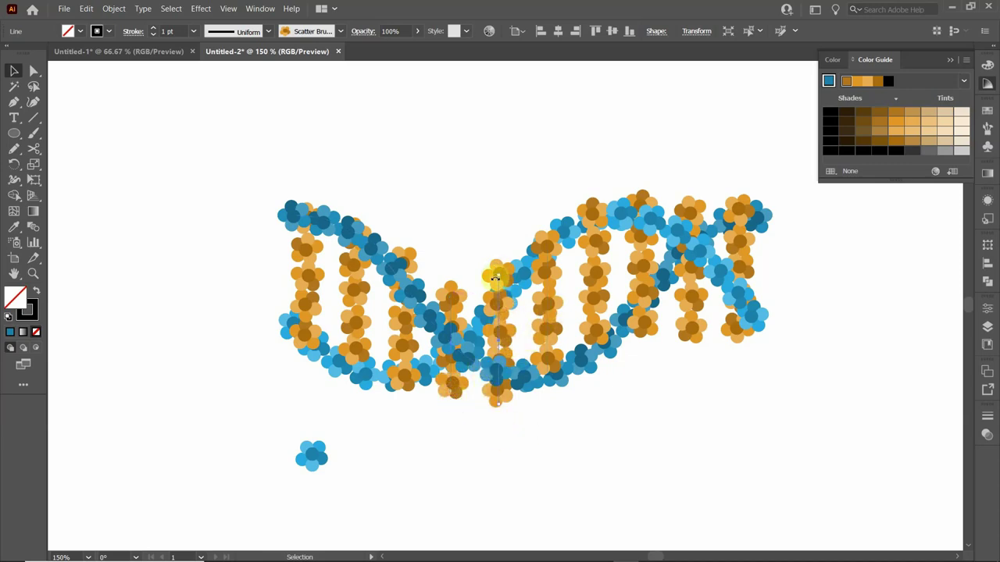
left_click_drag(499, 273, 499, 283)
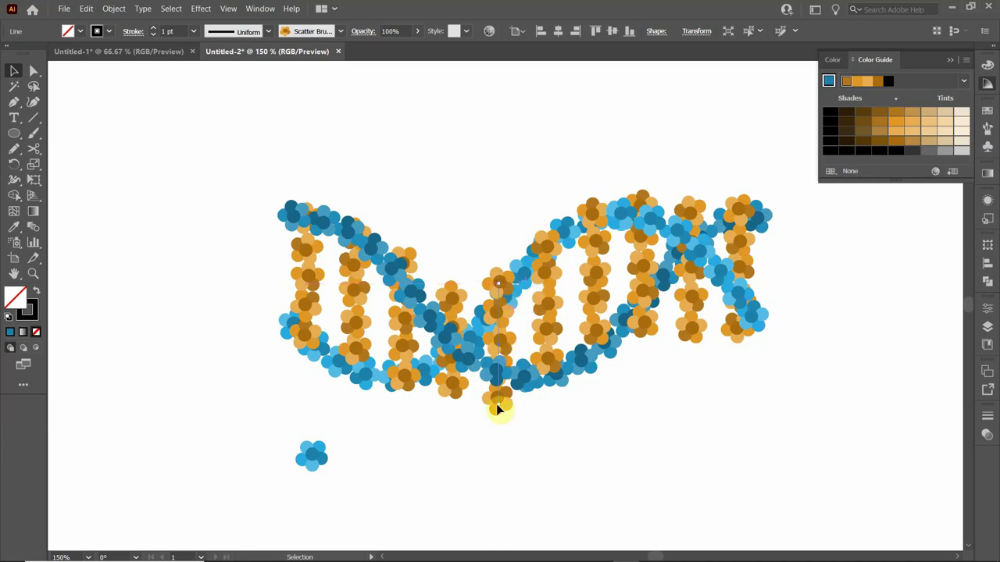
left_click_drag(498, 408, 499, 382)
Shorten the eighth rung from below and lower both ends of the seventh rung so they meet the strands
left_click_drag(451, 341, 497, 334)
left_click(551, 374, "shift")
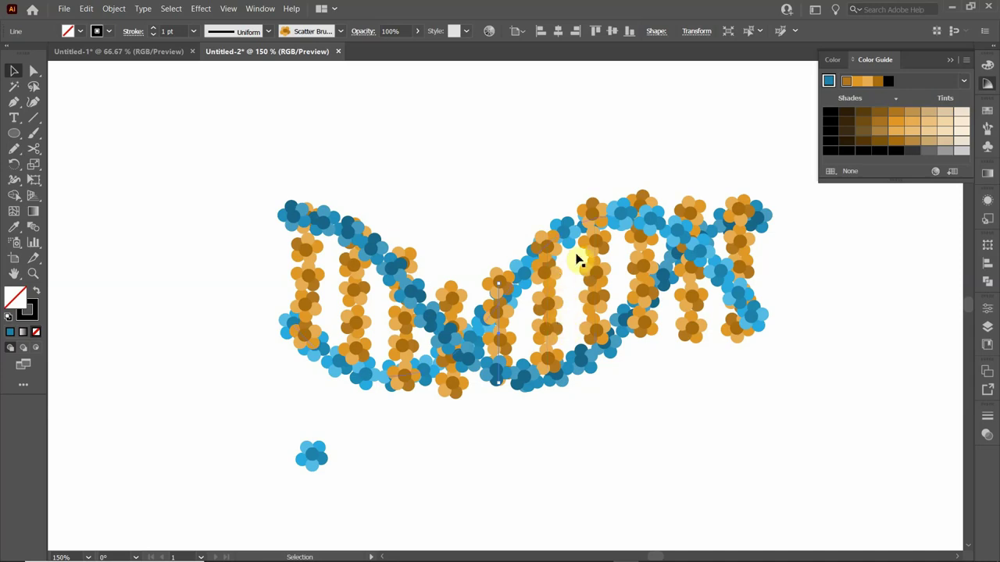
left_click(701, 216, "shift")
left_click(643, 270)
left_click_drag(642, 335, 595, 360)
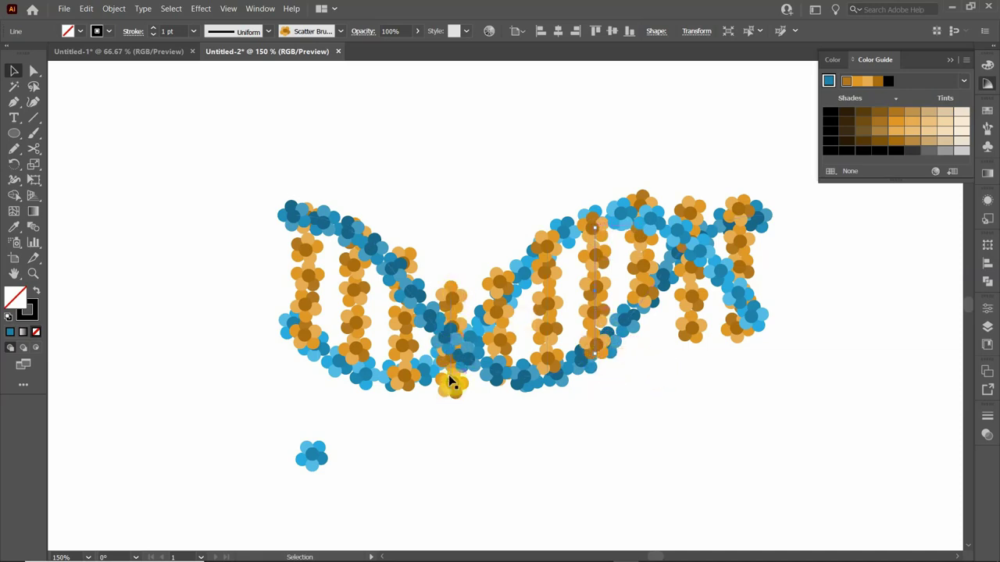
left_click_drag(452, 298, 451, 388)
left_click(448, 344)
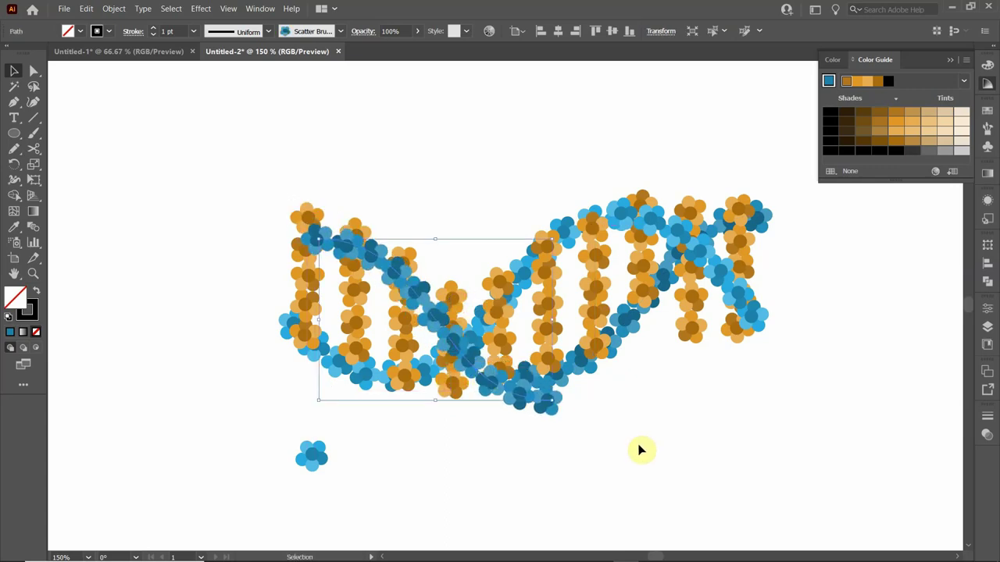
left_click(591, 431)
key("ctrl+z")
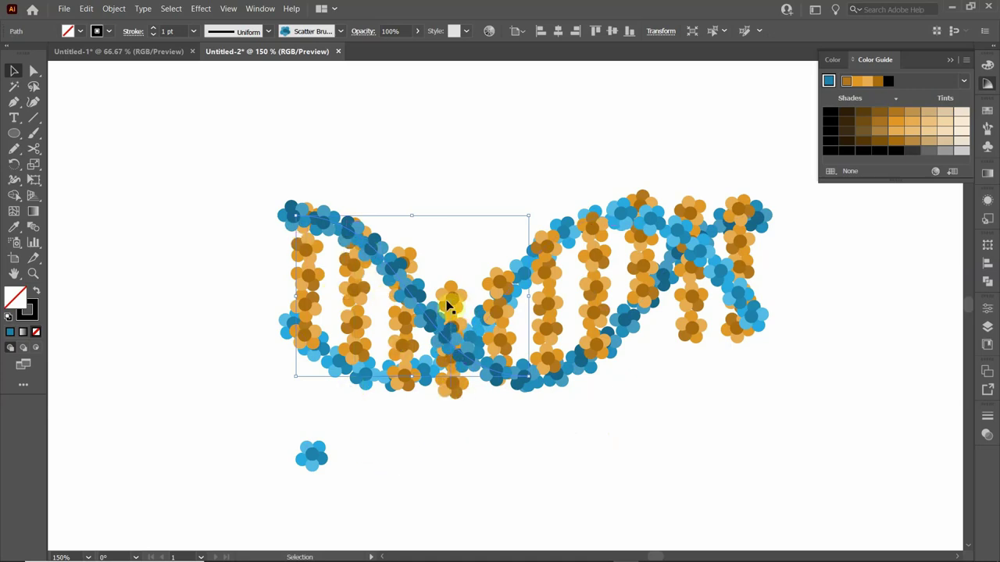
left_click(458, 342)
left_click(461, 351)
left_click(454, 328)
Raise the lower ends of the ninth and tenth rungs to fit the strands and shift the third rung slightly down
mouse_move(691, 266)
left_mouse_down()
mouse_move(688, 351)
mouse_move(691, 283)
mouse_move(690, 298)
left_mouse_up()
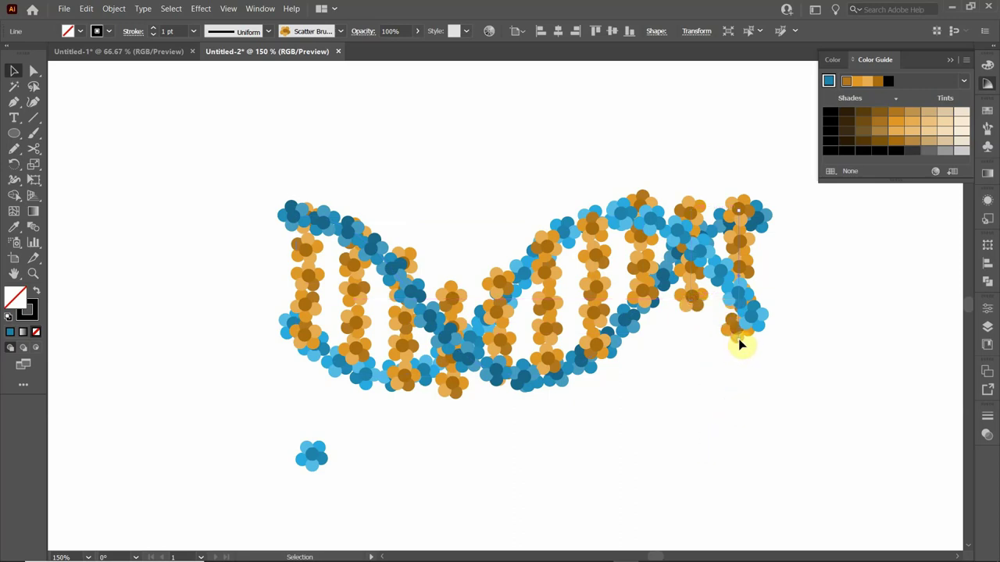
left_click_drag(740, 344, 738, 320)
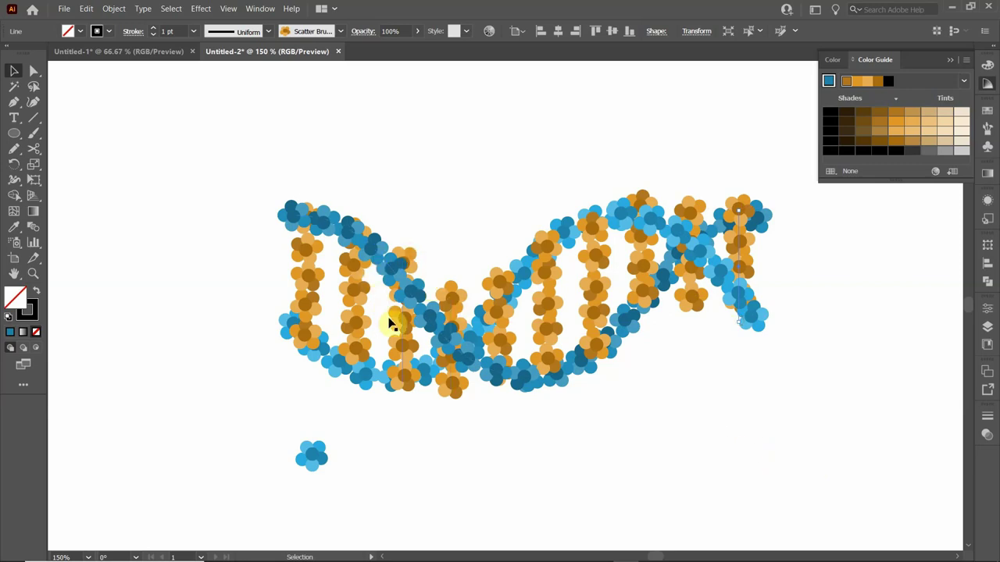
left_click_drag(403, 259, 401, 267)
left_click(587, 443)
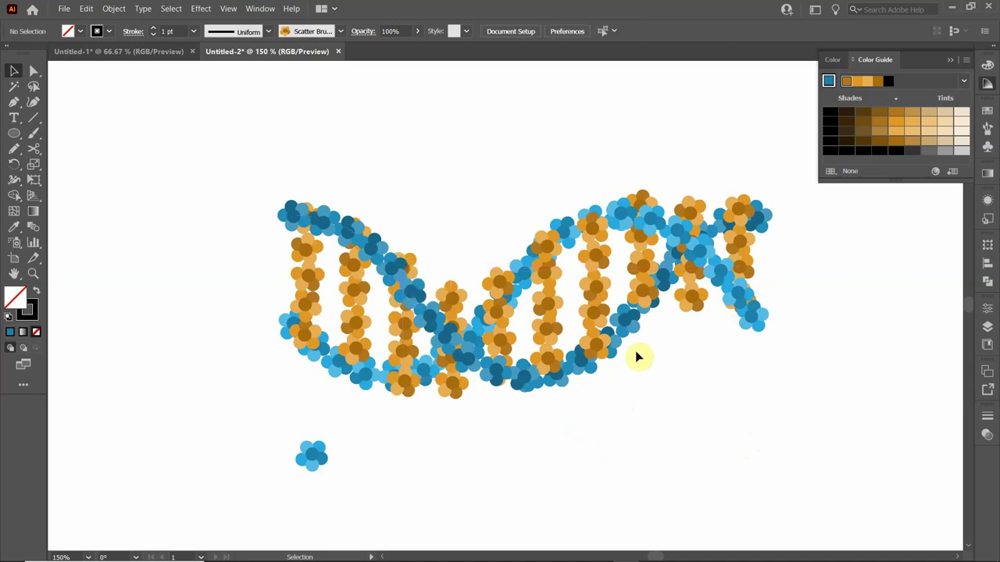
Create a new Pattern Brush from the complete helix, including both blue strands and all orange rungs
scroll(638, 356, "down", 2)
left_click_drag(630, 386, 489, 331)
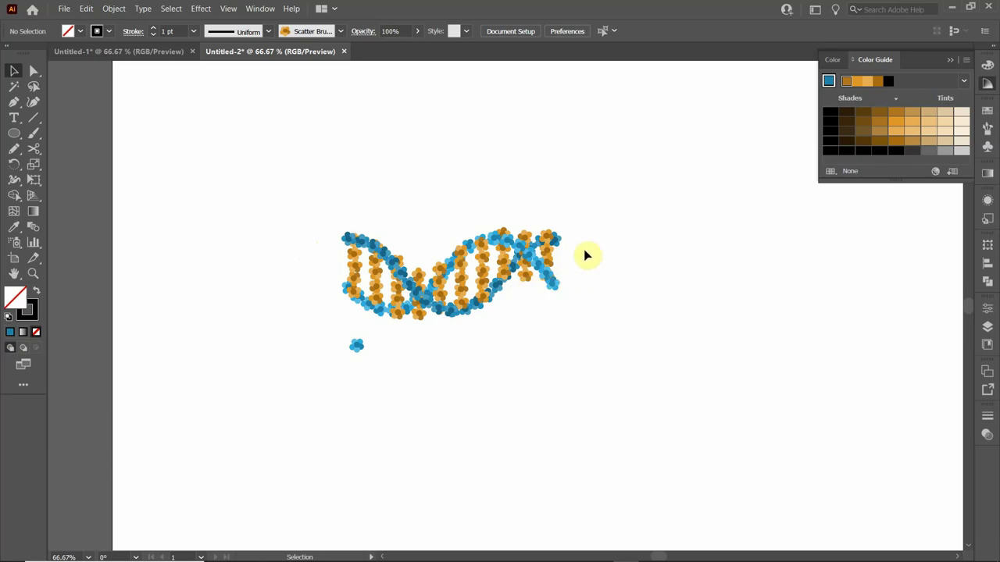
scroll(587, 256, "down", 1)
left_click_drag(602, 221, 495, 294)
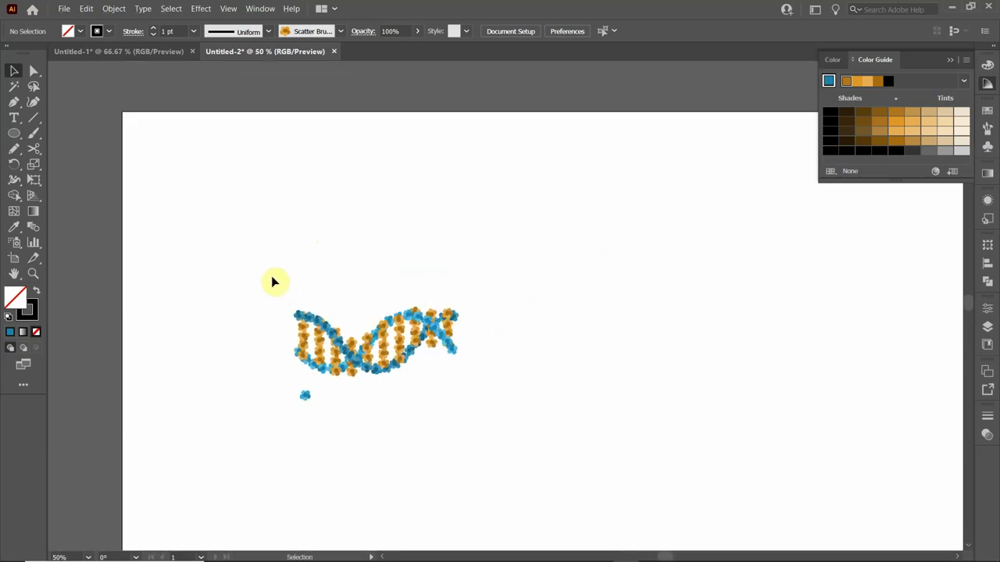
left_click_drag(274, 281, 480, 386)
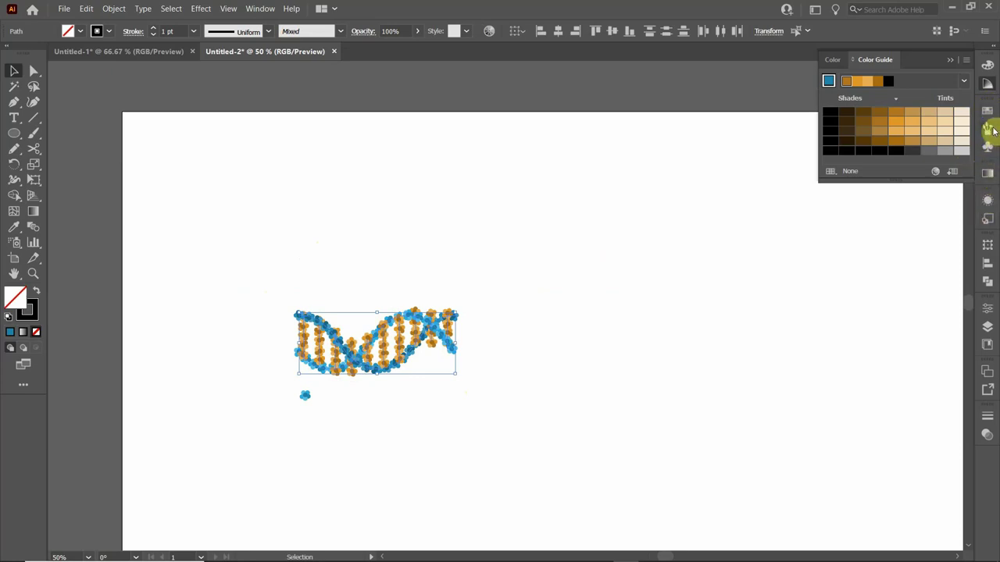
left_click(988, 130)
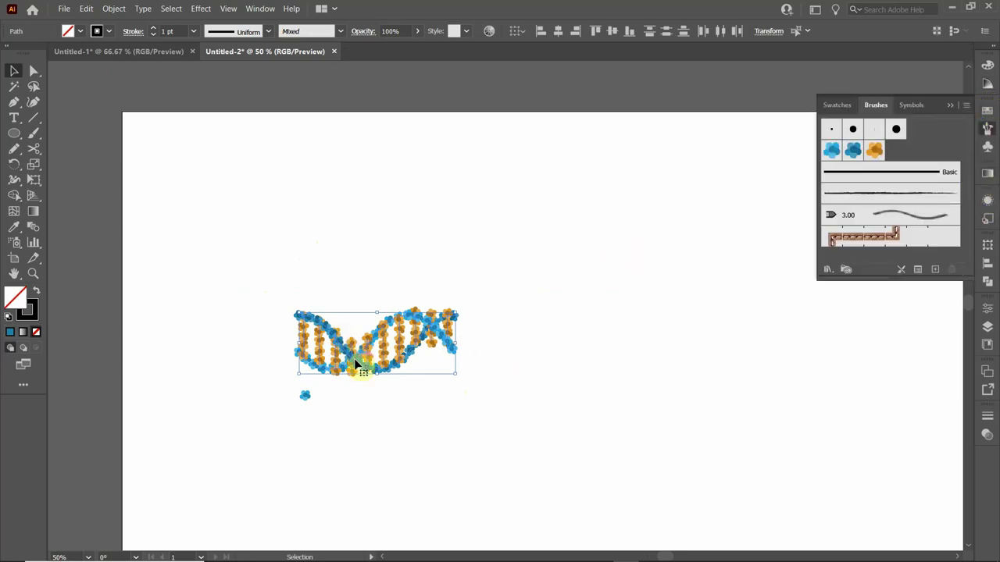
mouse_move(356, 364)
left_mouse_down()
mouse_move(593, 339)
mouse_move(935, 138)
left_mouse_up()
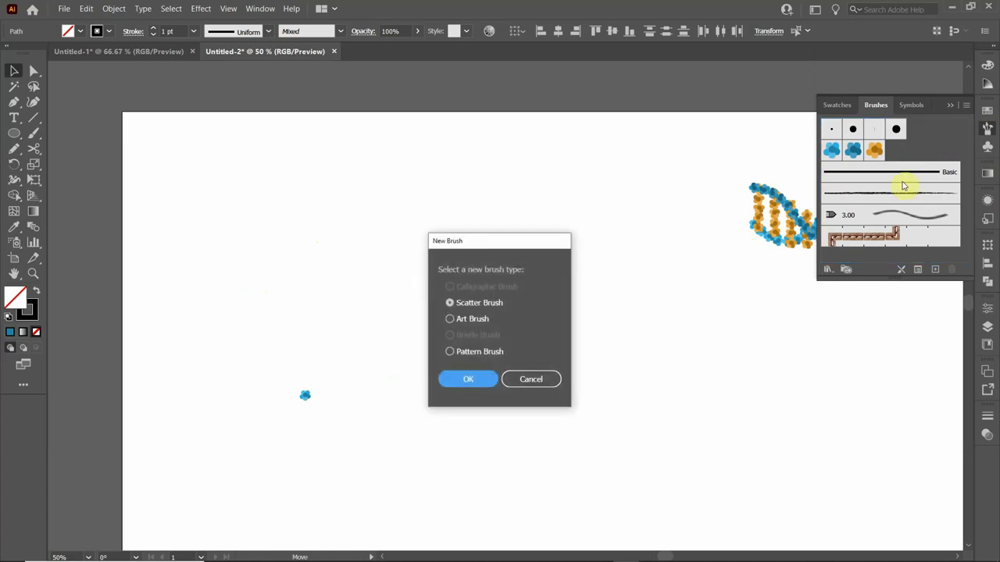
left_click(451, 352)
left_click(468, 381)
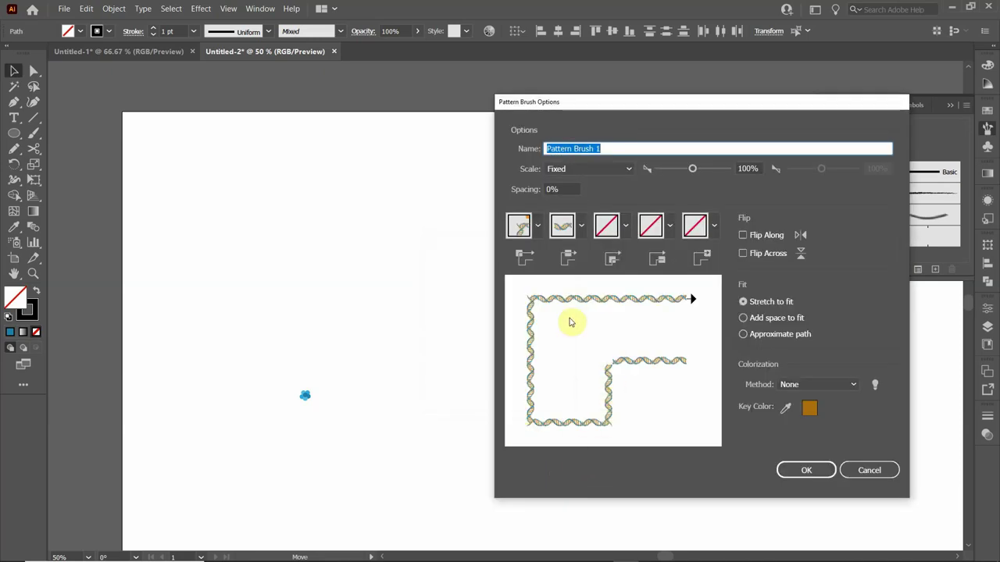
Set both the outer and inner corner tiles of the pattern brush to Auto-Between and accept the brush options
left_click(538, 225)
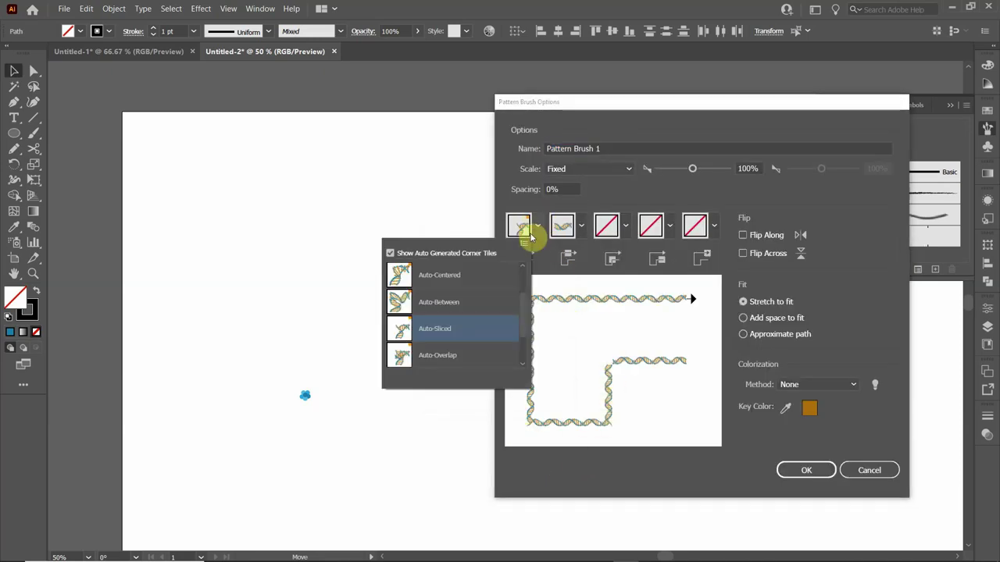
left_click(544, 222)
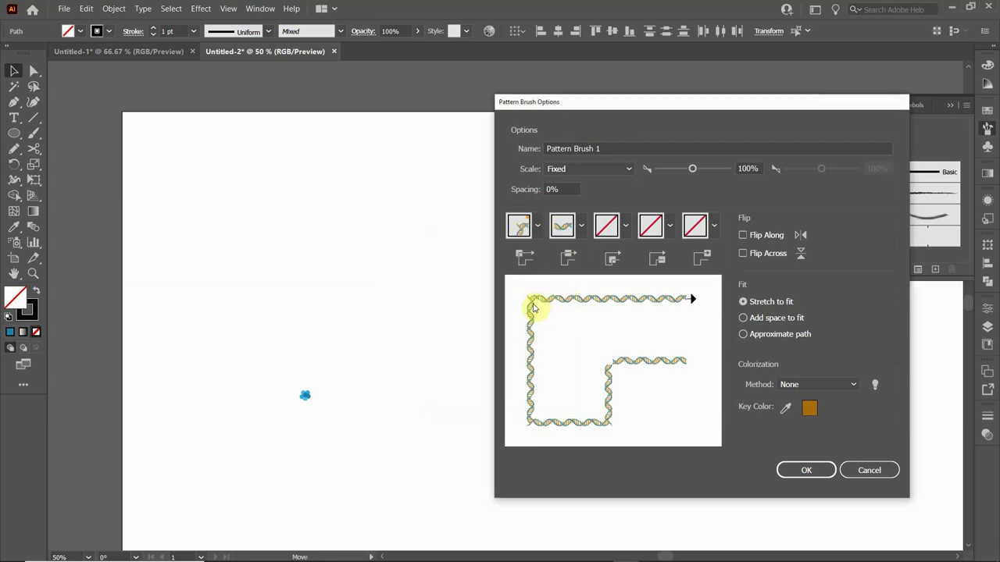
left_click(537, 226)
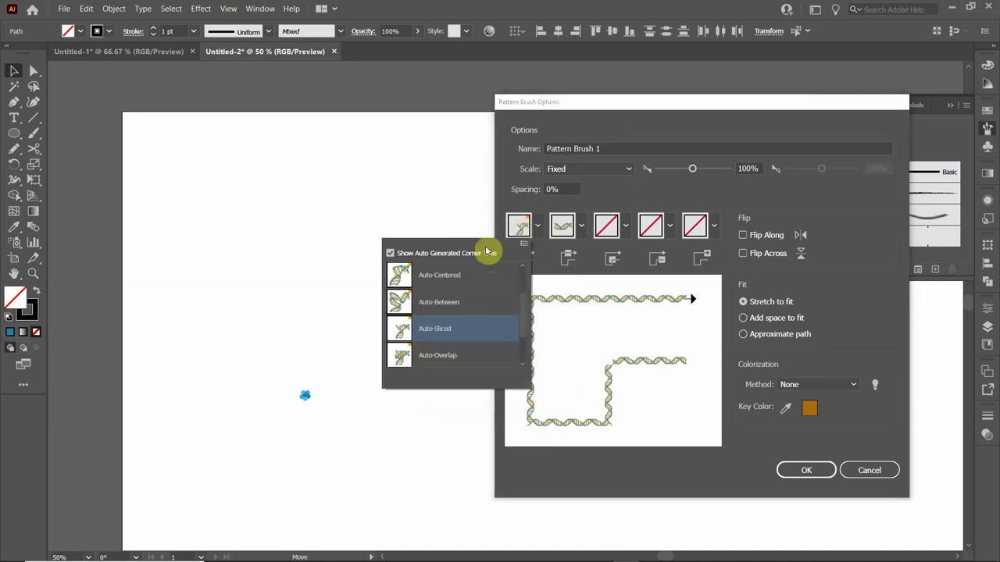
left_click(439, 303)
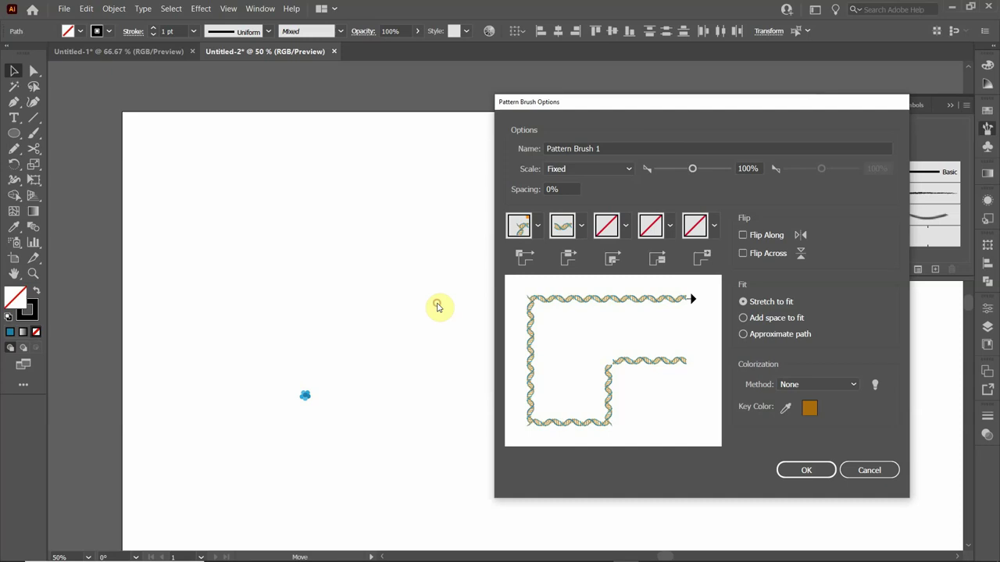
left_click(539, 228)
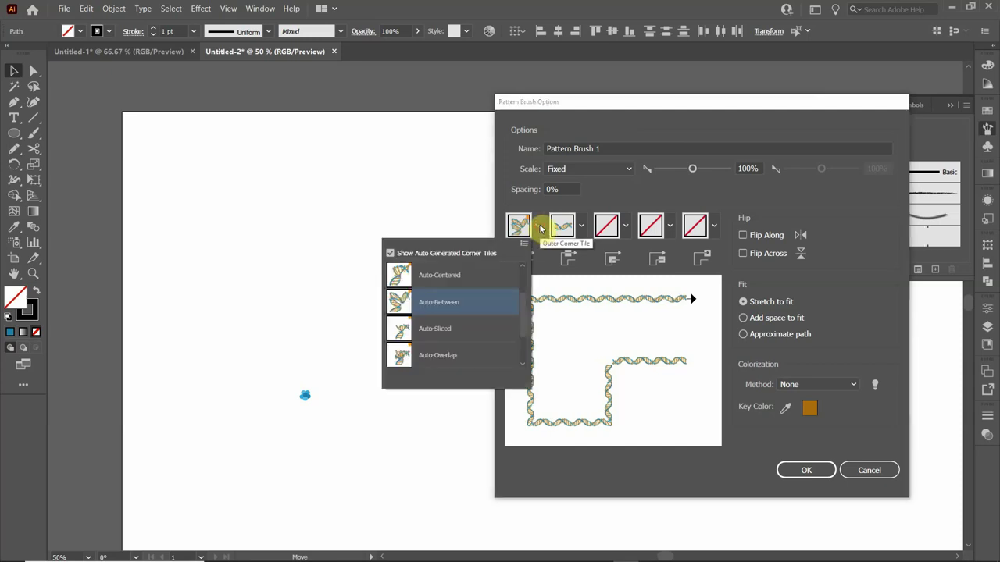
left_click(449, 307)
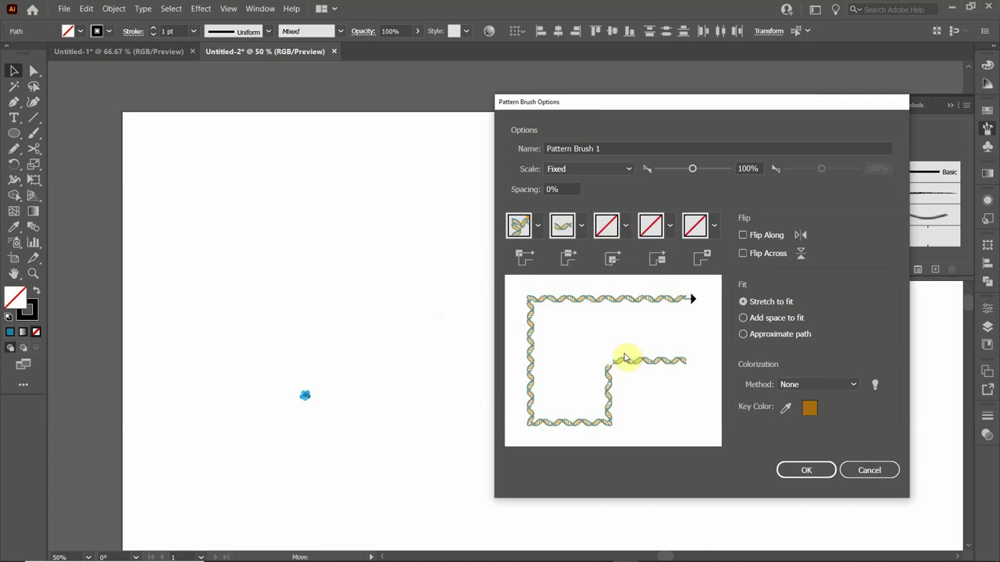
left_click(627, 227)
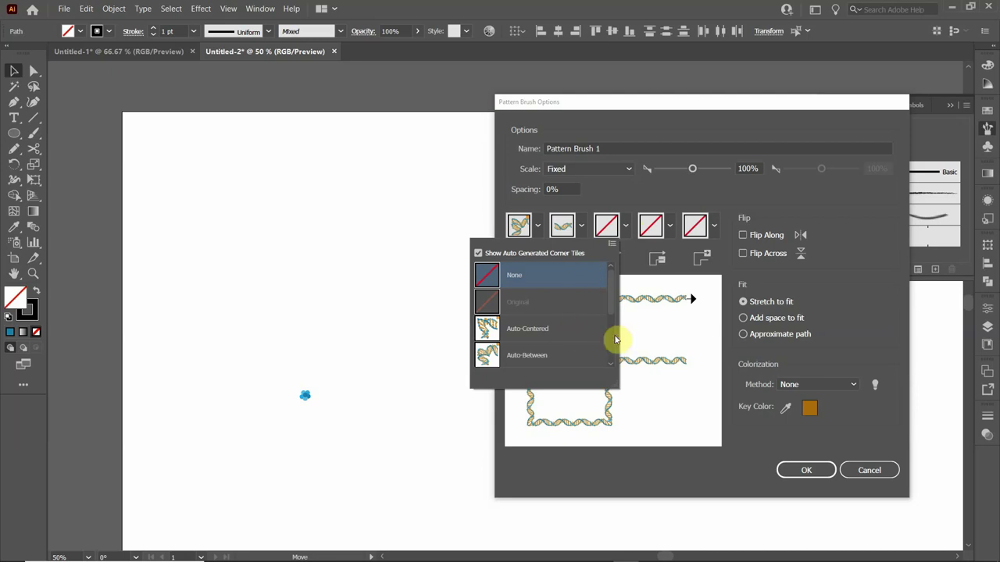
left_click(512, 361)
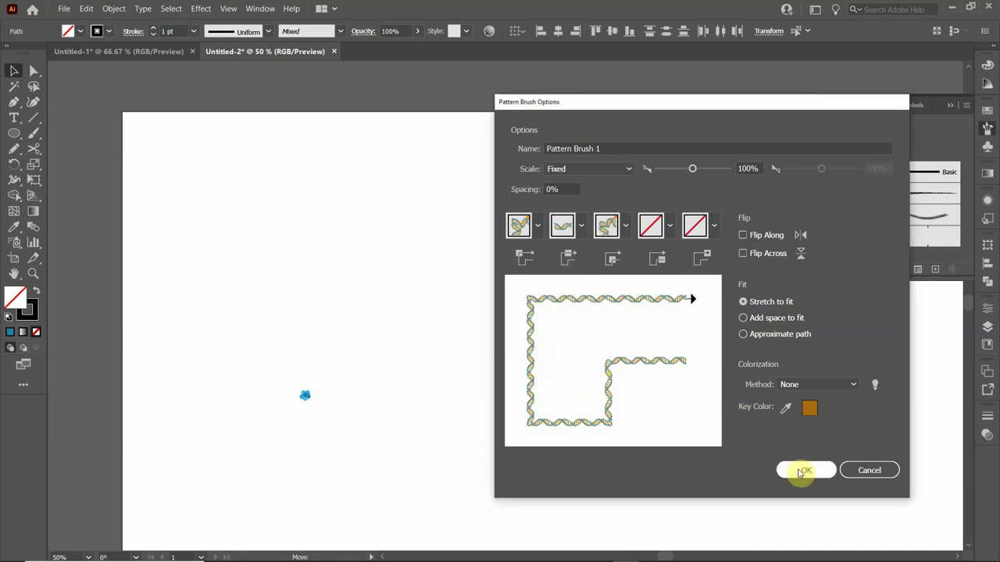
left_click(803, 471)
left_click(629, 367)
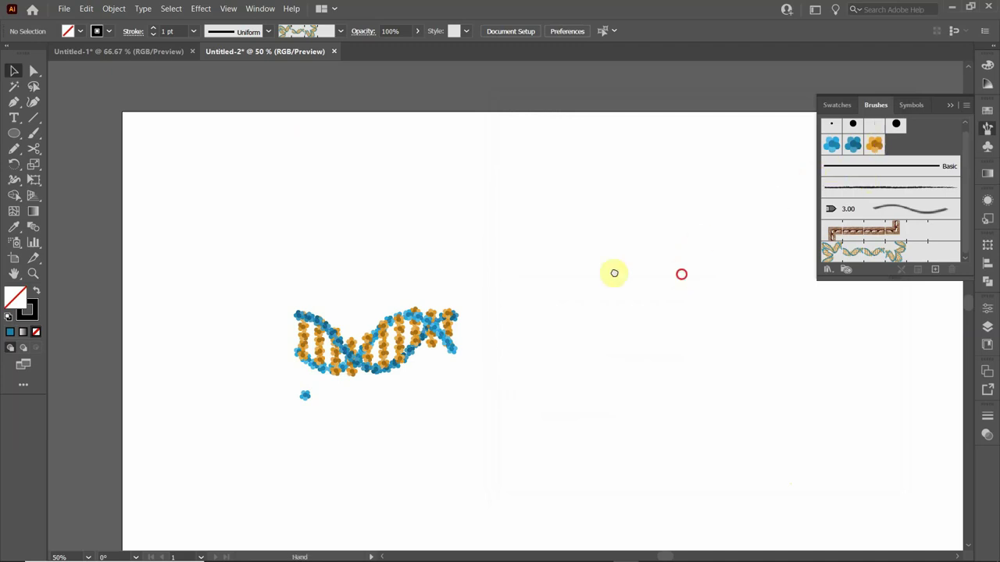
Draw a long wavy path descending to the right across the artboard with the Pencil tool and apply the helix pattern brush
left_click_drag(614, 272, 572, 284)
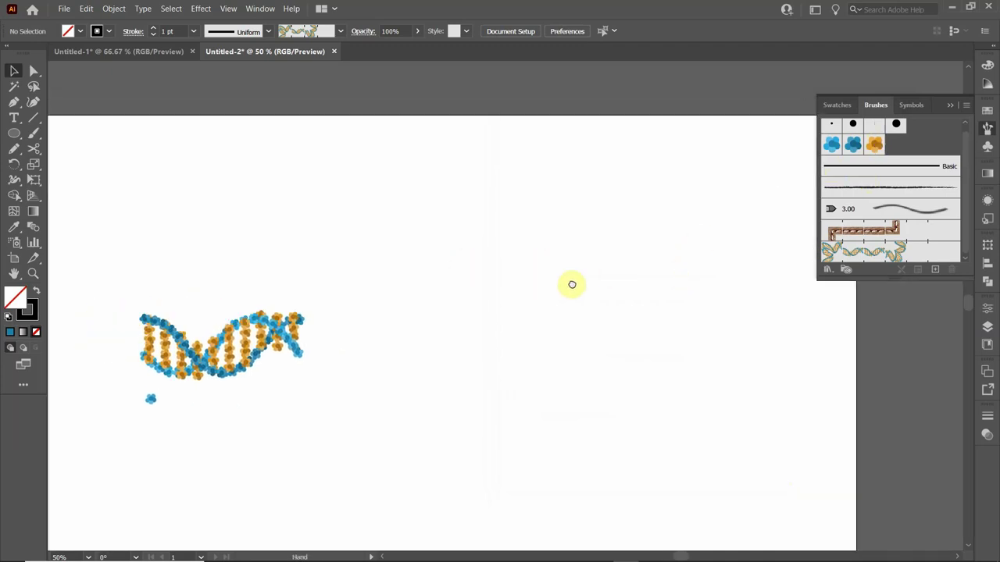
left_click(14, 151)
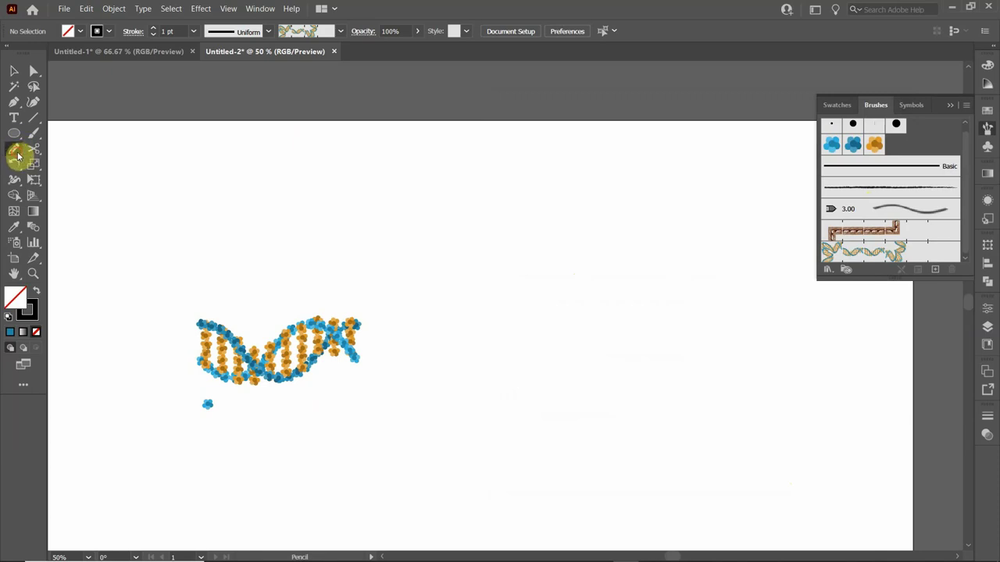
left_click(18, 156)
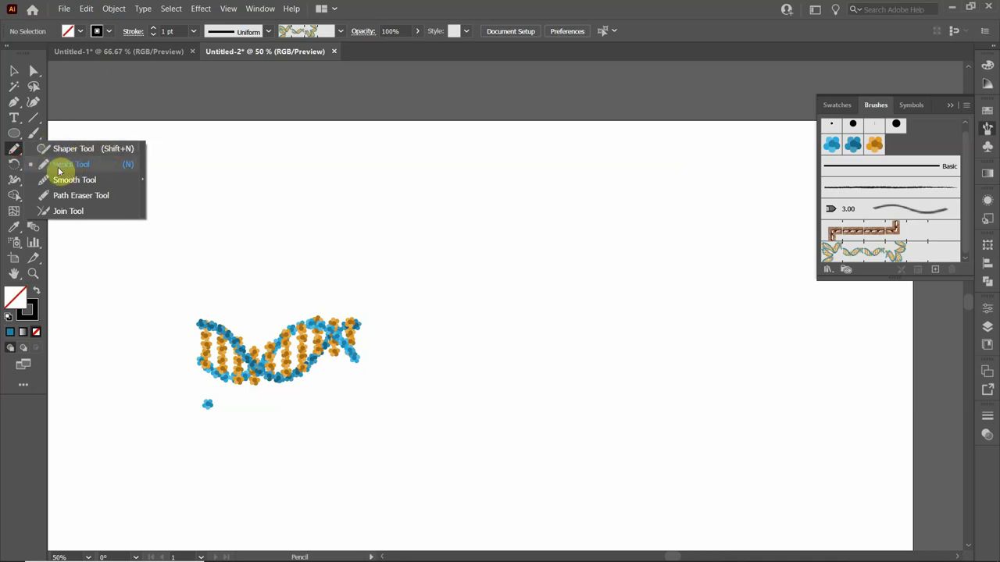
left_click(80, 168)
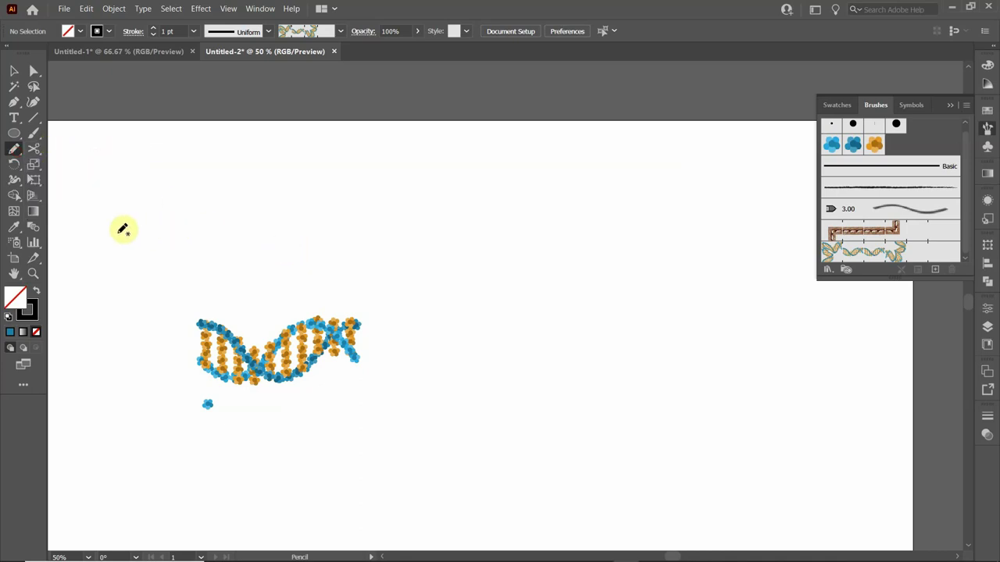
mouse_move(107, 240)
left_mouse_down()
mouse_move(130, 227)
mouse_move(269, 204)
mouse_move(390, 232)
mouse_move(598, 346)
mouse_move(742, 380)
mouse_move(831, 375)
left_mouse_up()
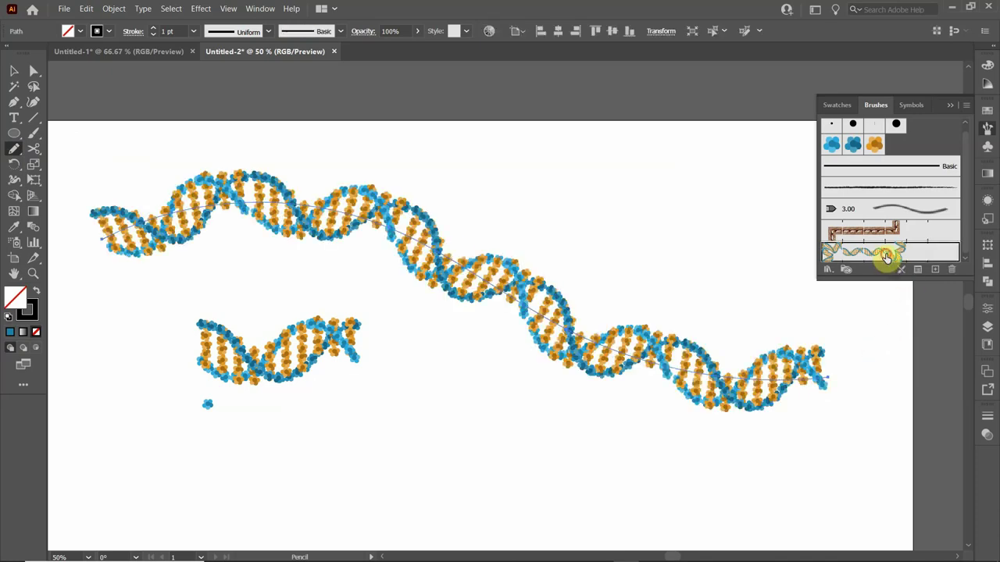
left_click(885, 257)
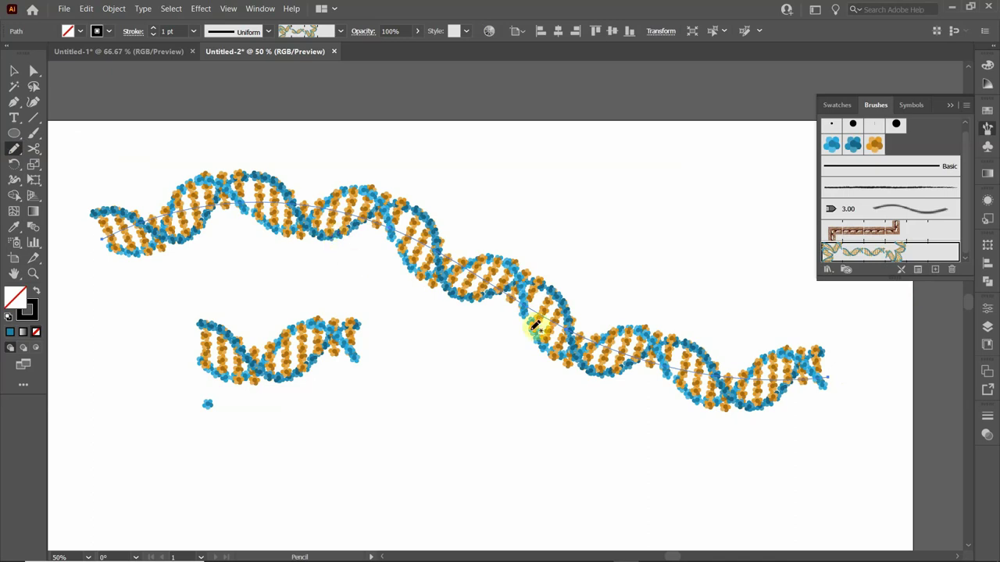
left_click(12, 73)
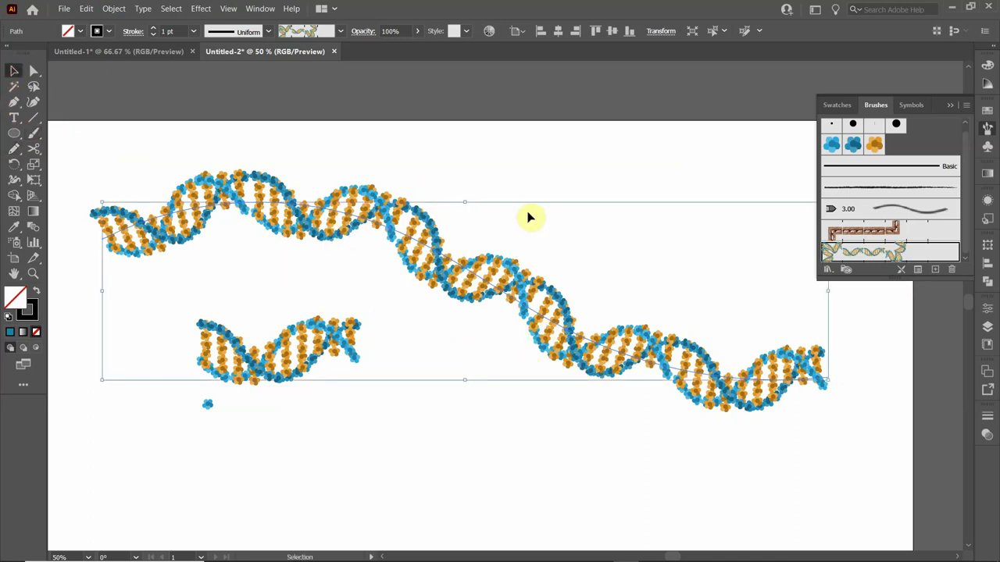
left_click(547, 170)
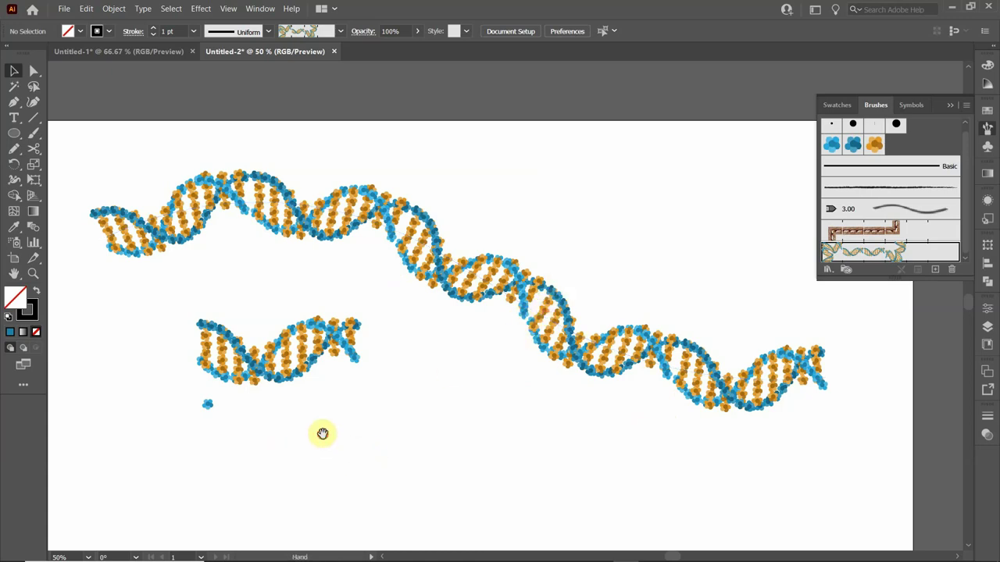
Place a copy of the short original helix below and to the right of it in the empty artboard area
left_click_drag(322, 433, 428, 313)
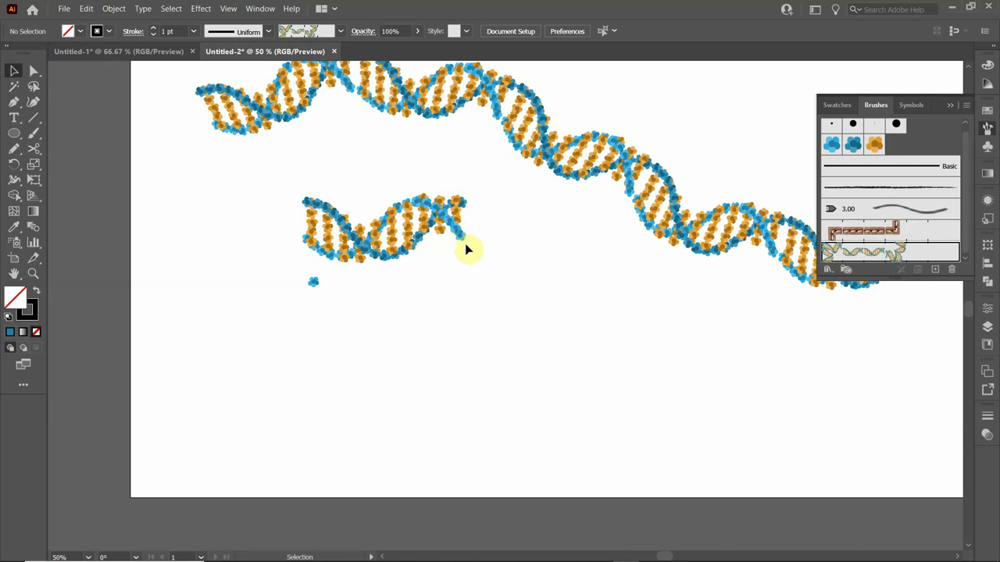
left_click_drag(466, 249, 454, 240)
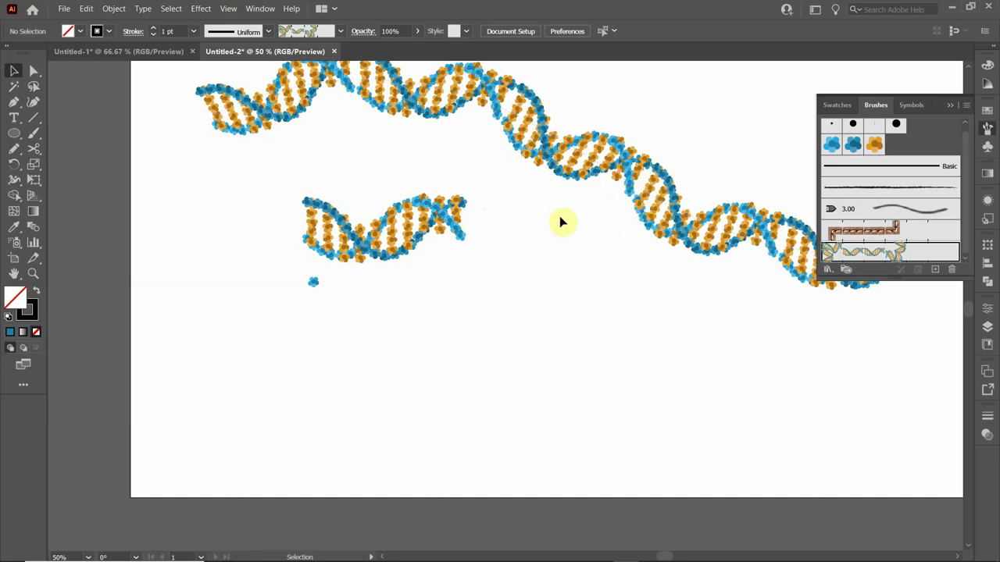
left_click_drag(266, 173, 472, 257)
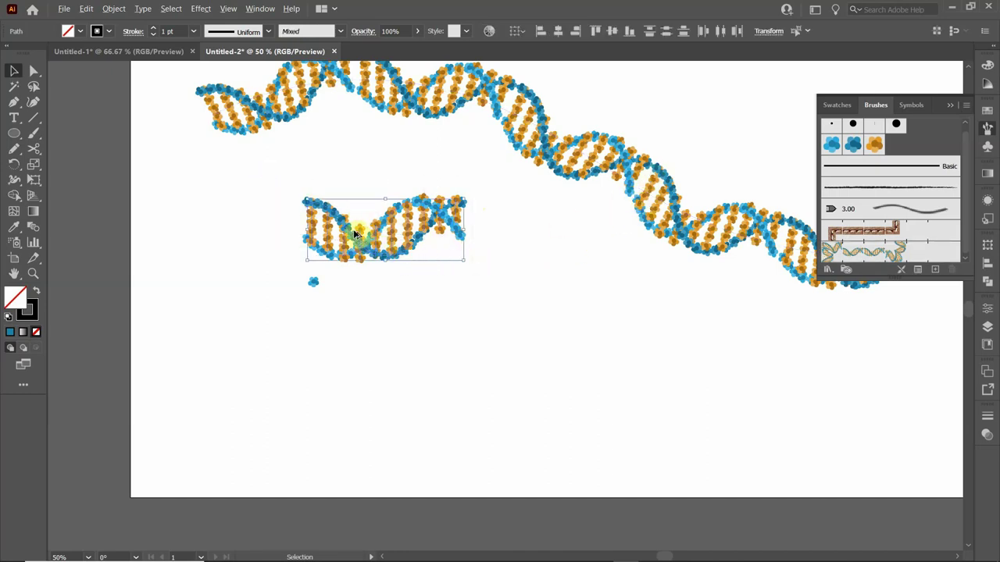
left_click_drag(354, 234, 451, 376)
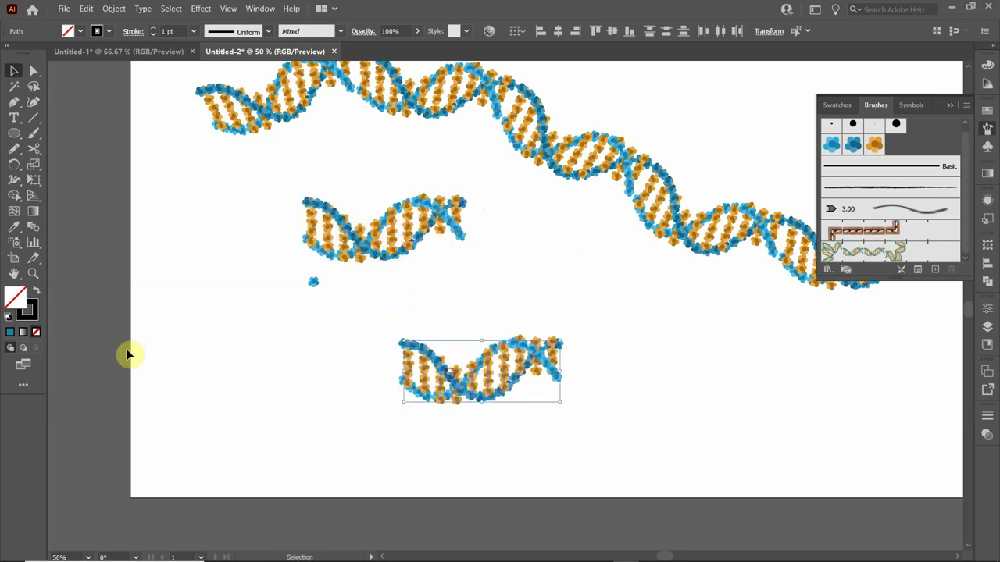
left_click(463, 452)
left_click(421, 363)
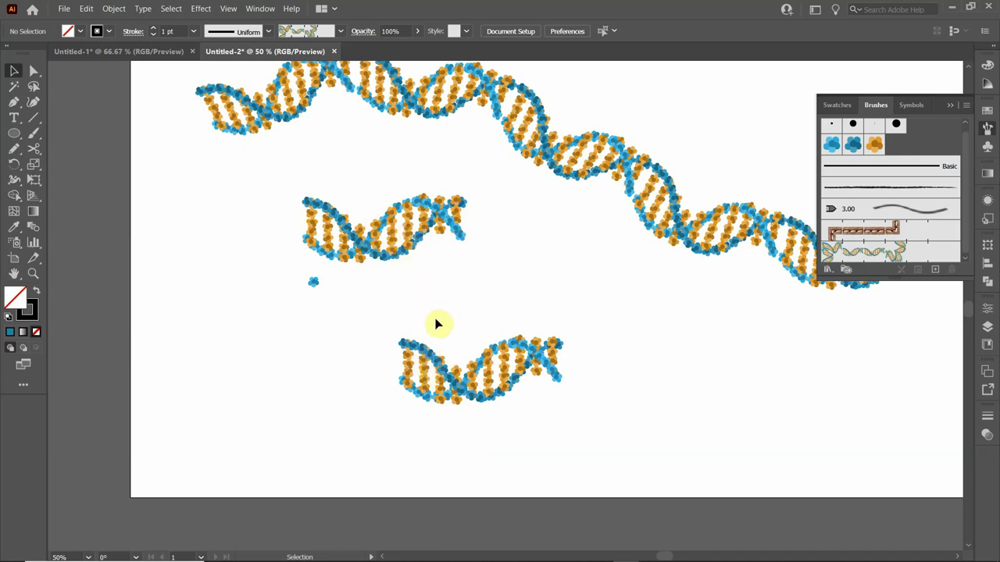
left_click(439, 357)
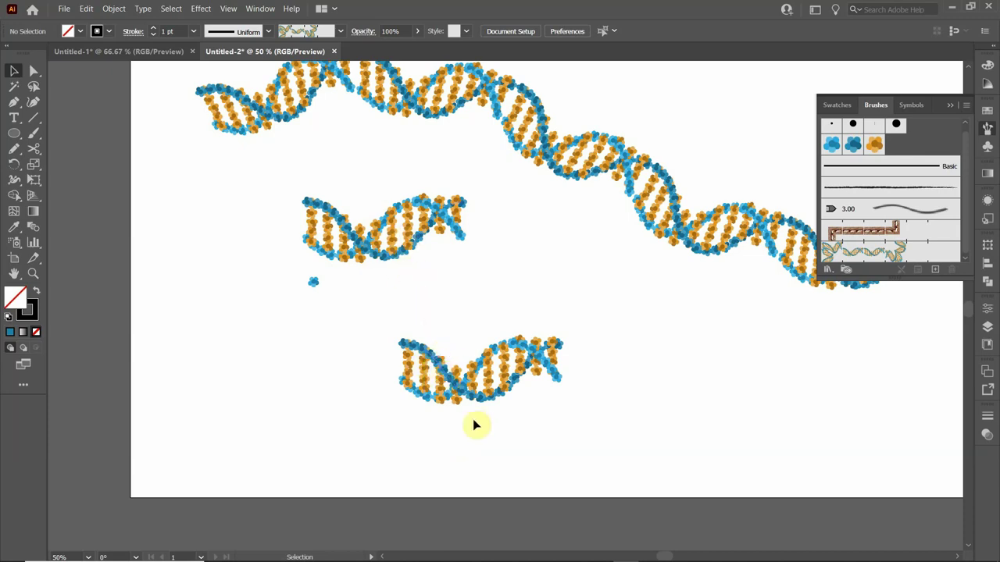
Move the short original helix sideways so it straddles the artboard's left edge
left_click(275, 164)
left_click_drag(284, 172, 486, 263)
left_click_drag(418, 235, 182, 275)
left_click(225, 345)
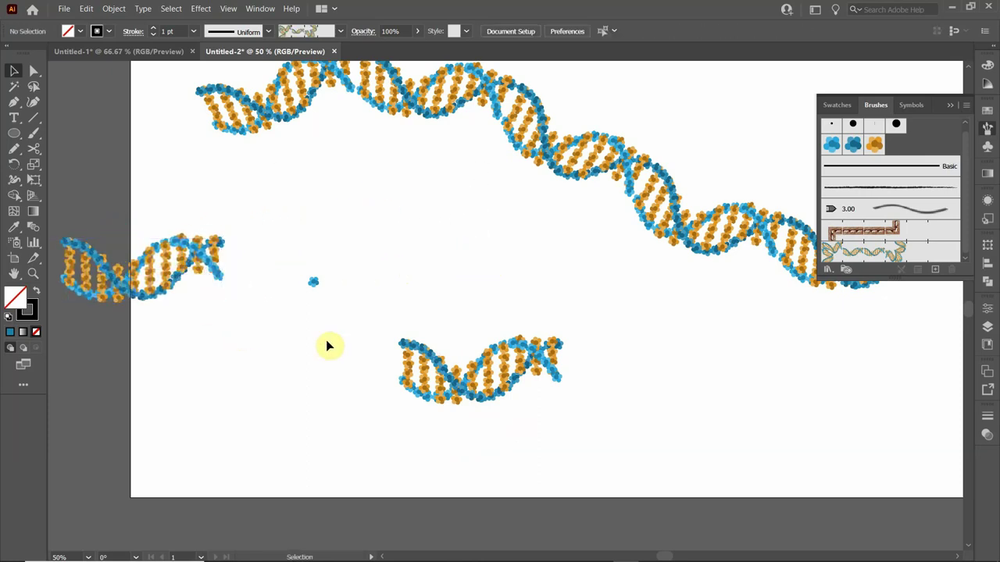
scroll(456, 375, "up", 3)
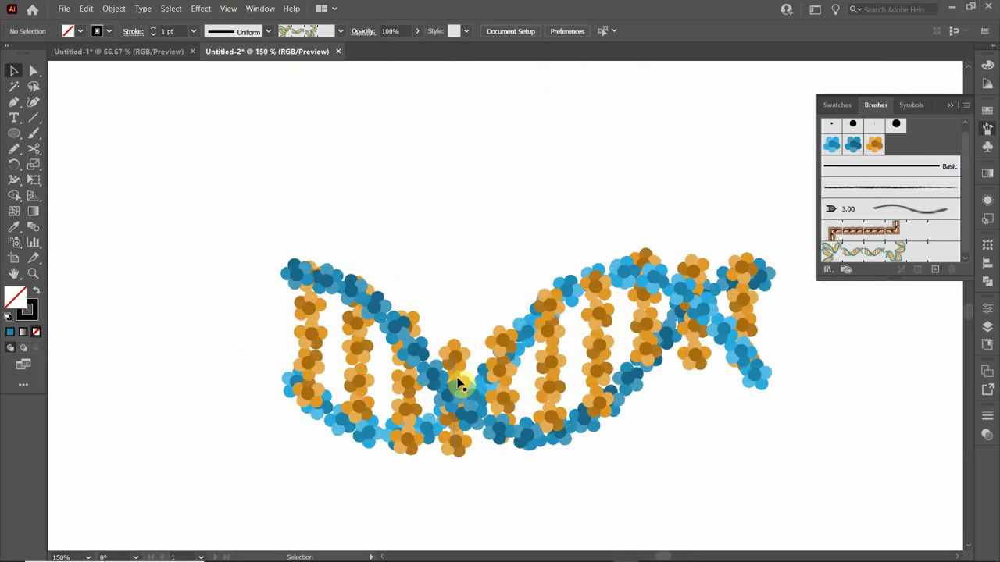
left_click(334, 286)
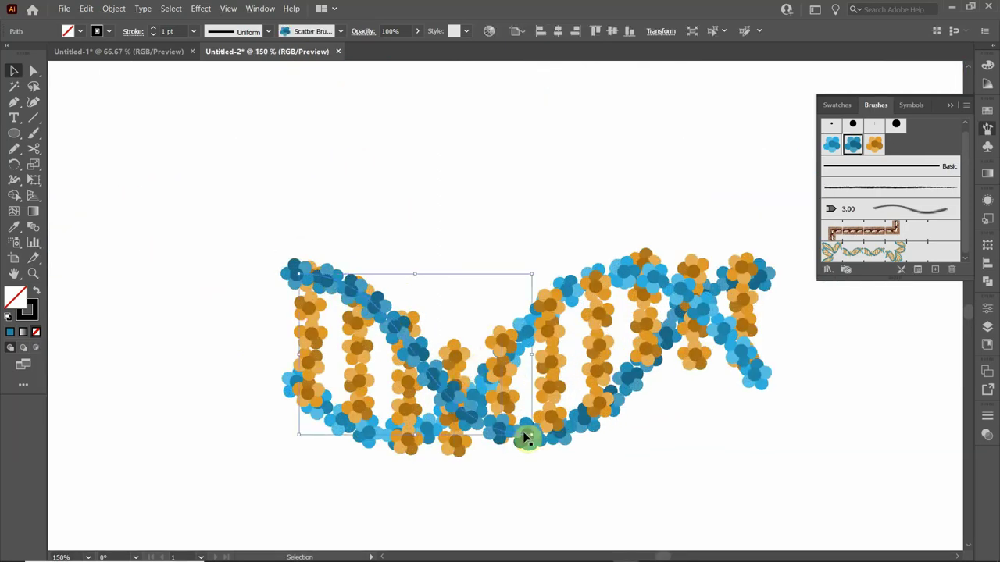
left_click(586, 428, "shift")
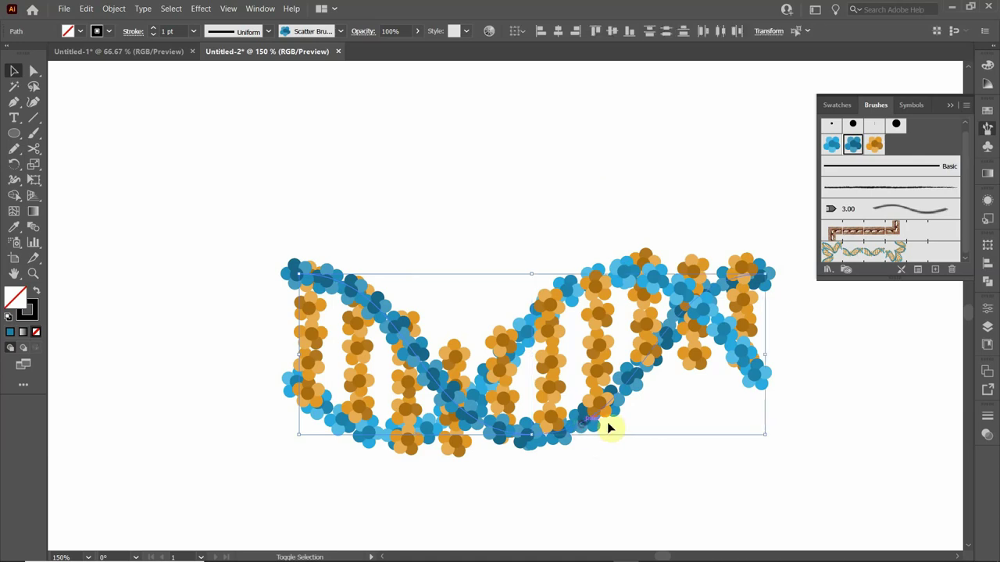
left_click(670, 291, "shift")
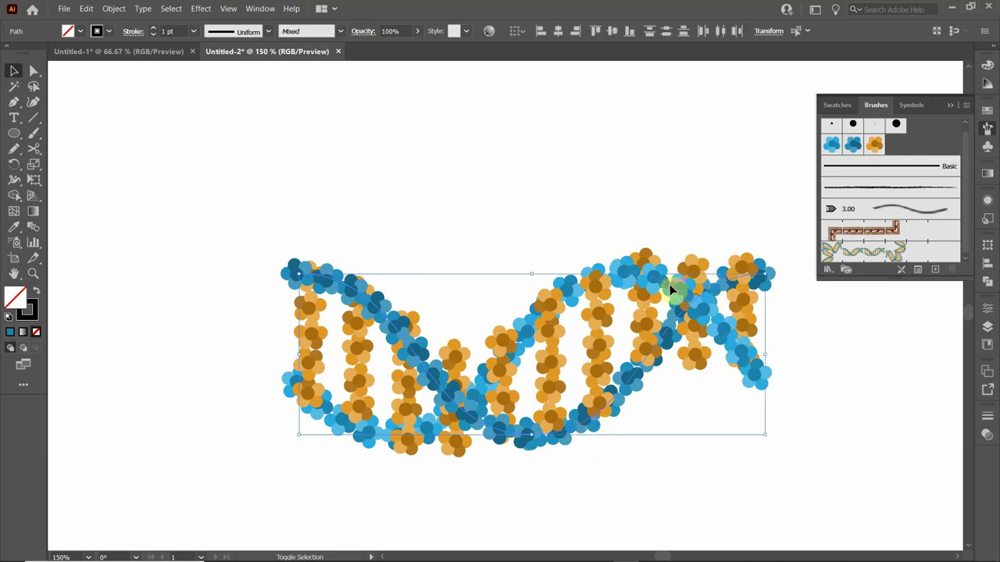
left_click(567, 290, "shift")
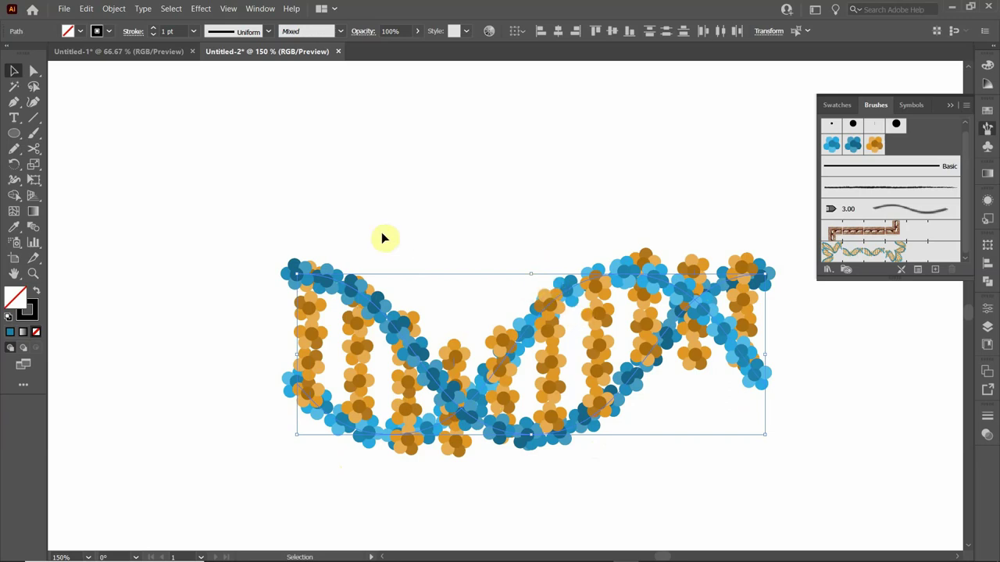
left_click(194, 193)
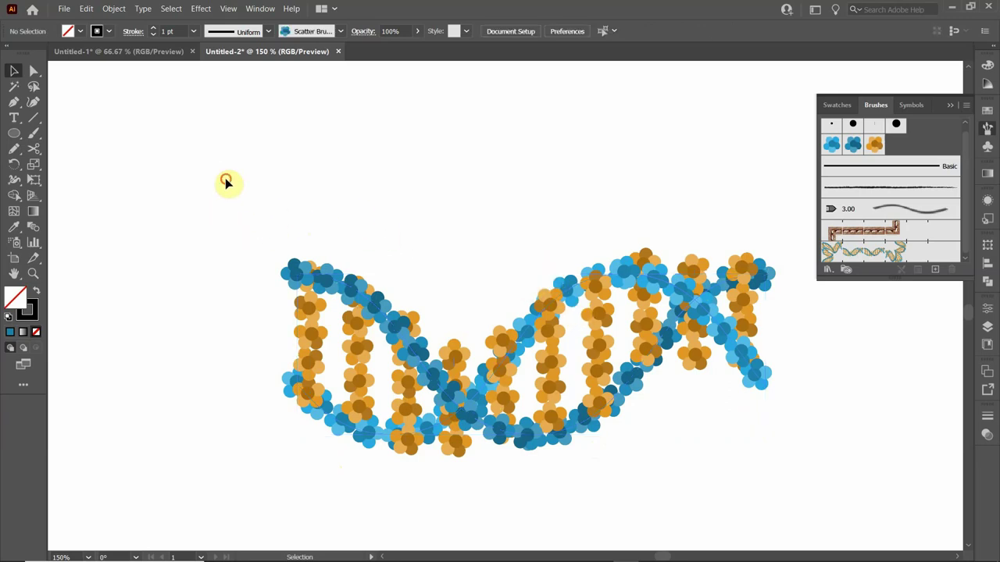
Select all strands and rungs of the copied short helix and expand their appearance
left_click_drag(225, 179, 870, 512)
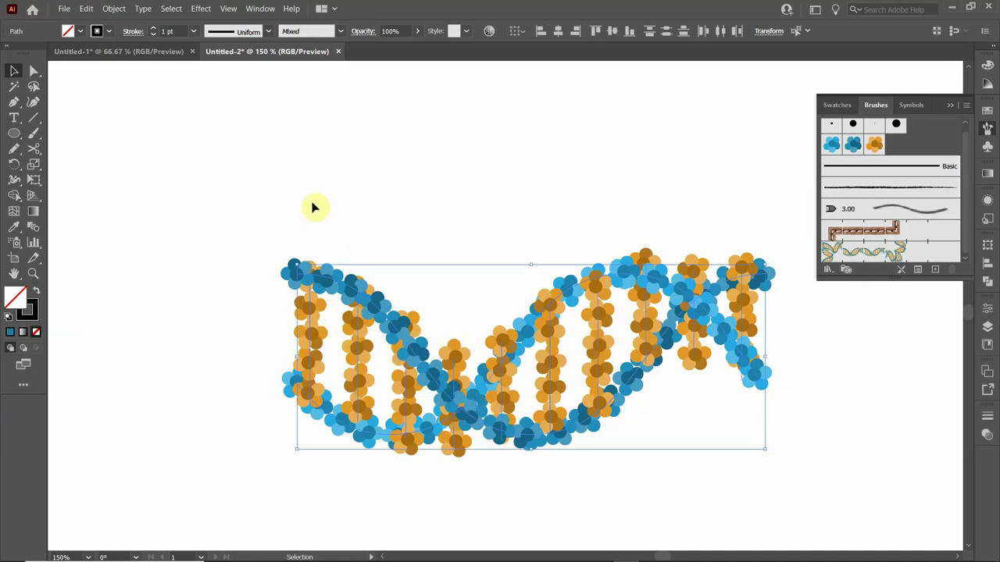
left_click(112, 10)
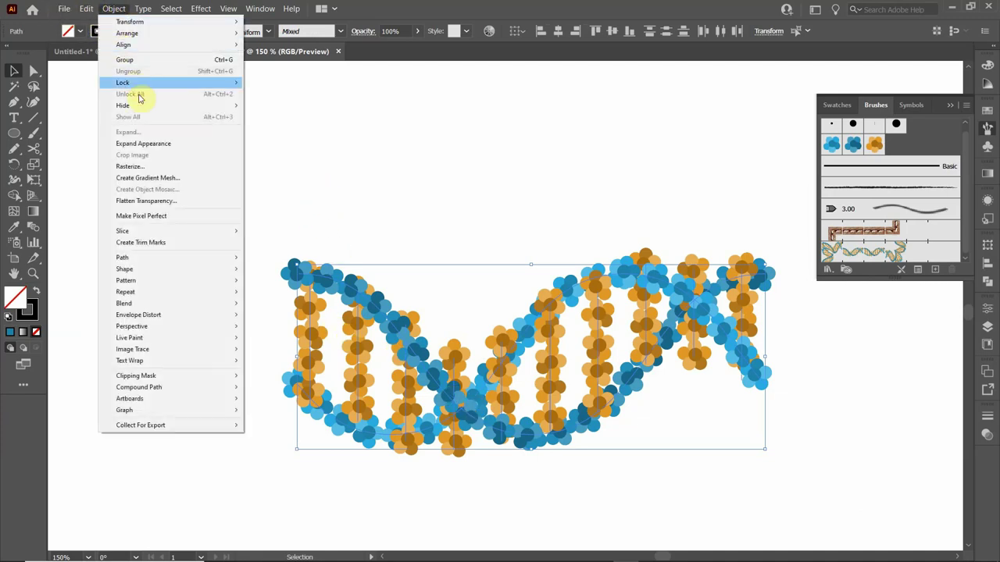
left_click(148, 145)
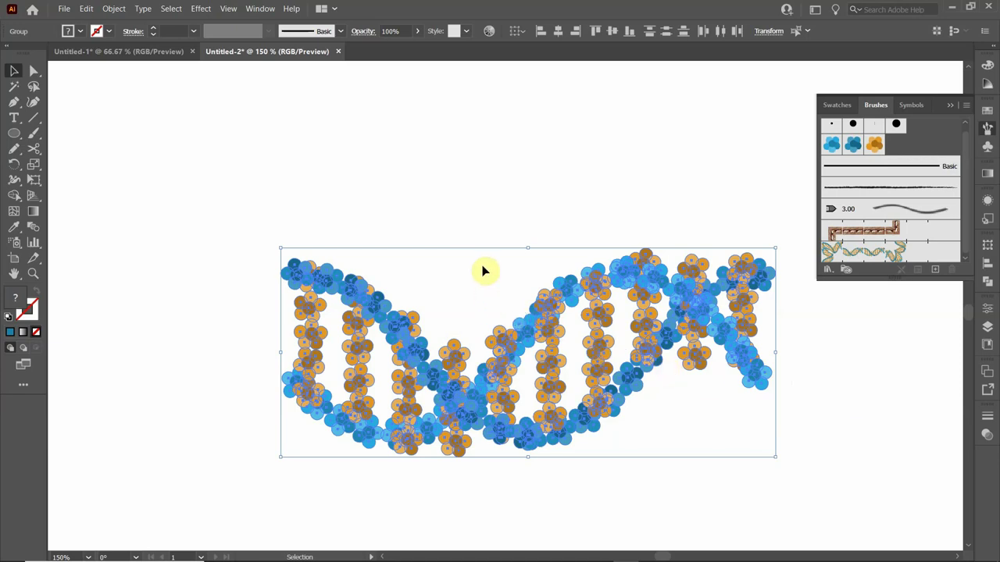
Switch to the Eraser tool and set its size to 185 pt
left_click(36, 154)
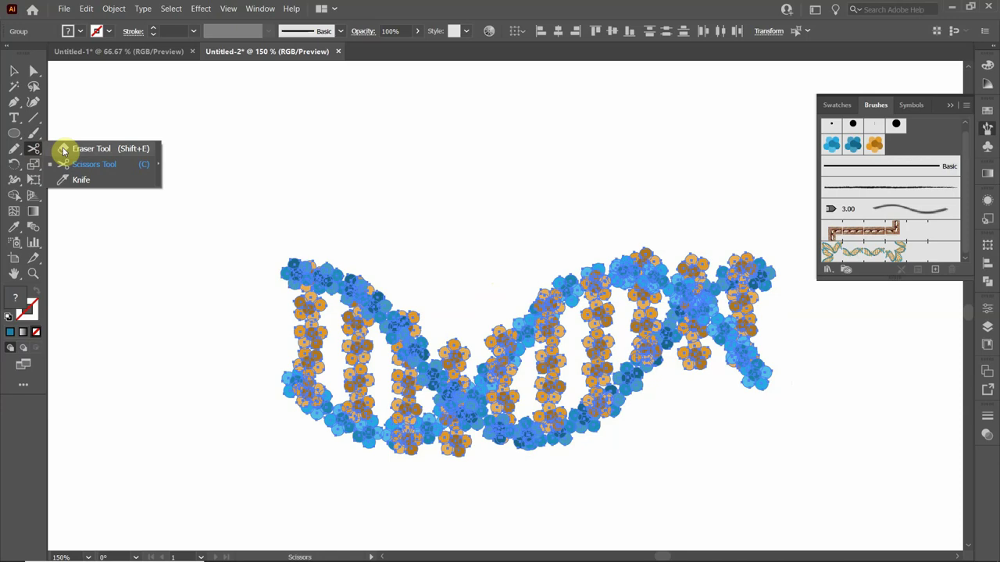
left_click(63, 150)
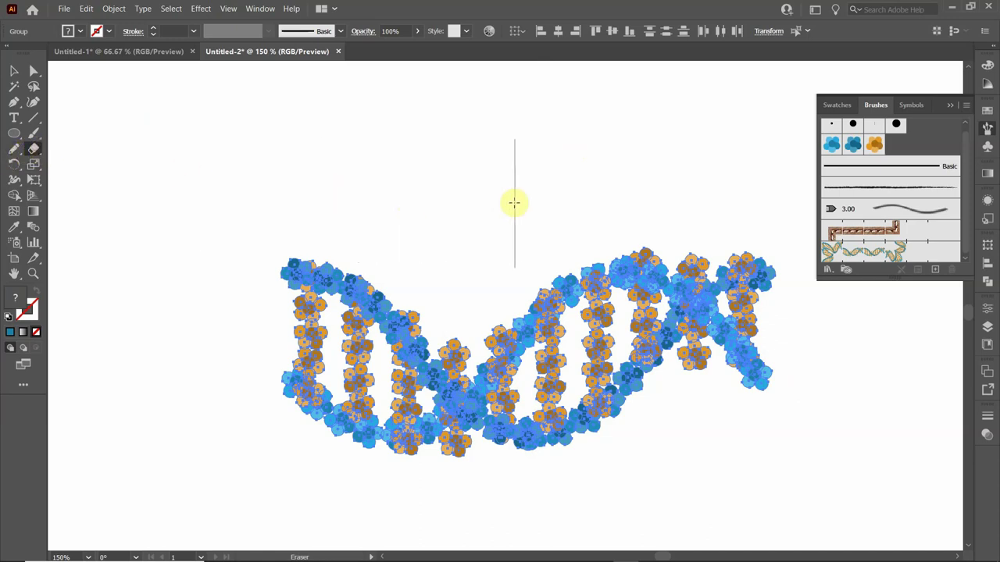
key("Return")
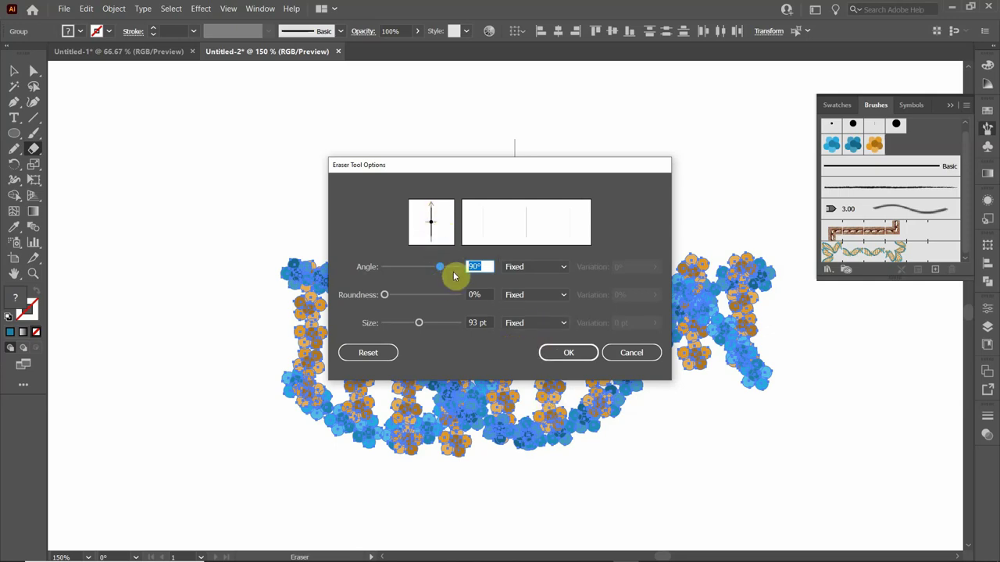
left_click(487, 295)
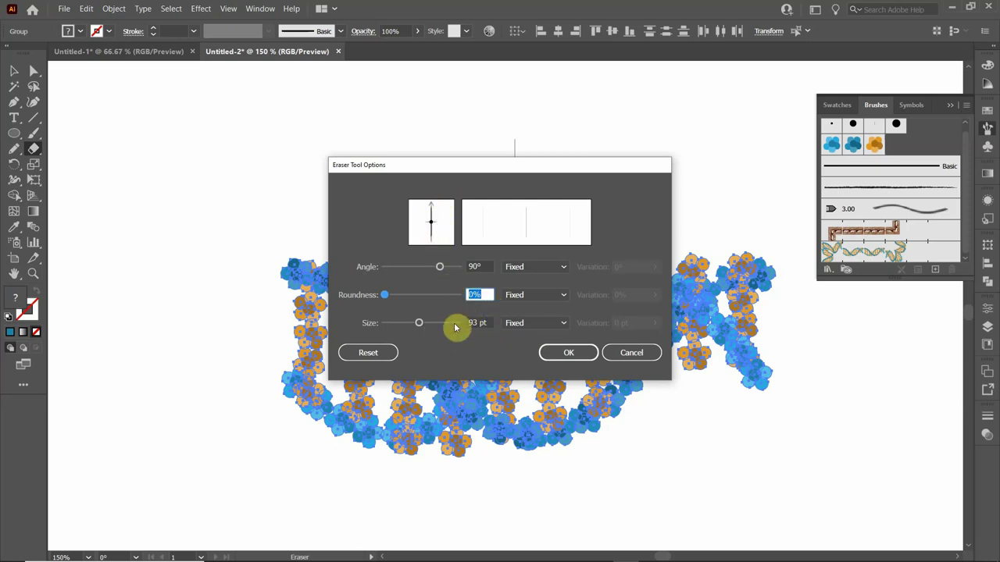
left_click_drag(418, 323, 423, 325)
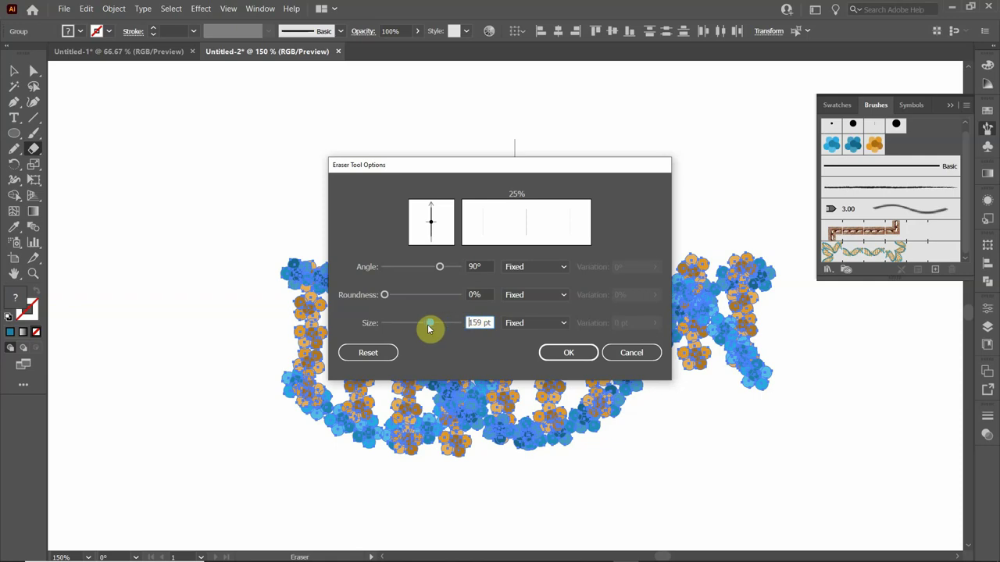
left_click_drag(429, 323, 434, 326)
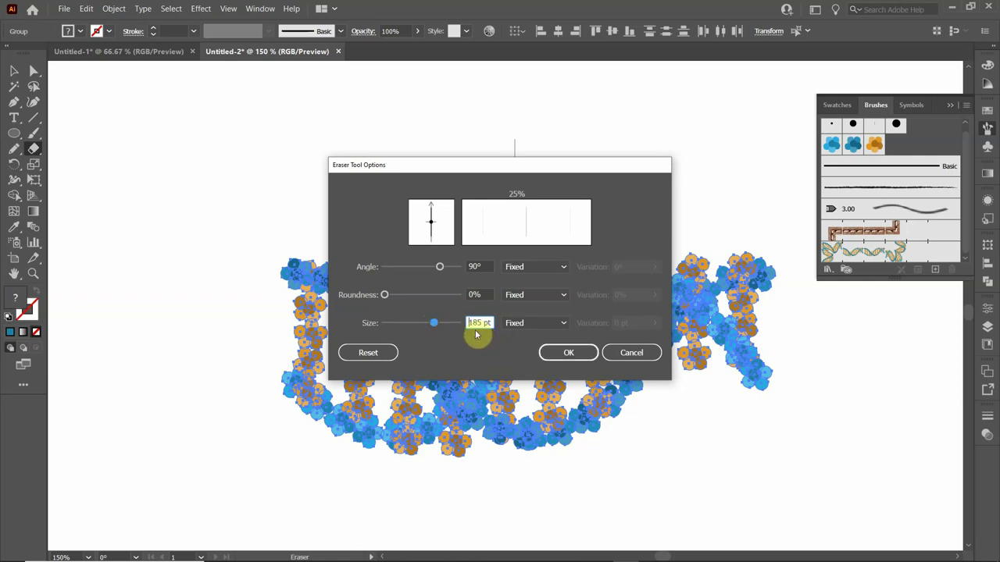
left_click(574, 355)
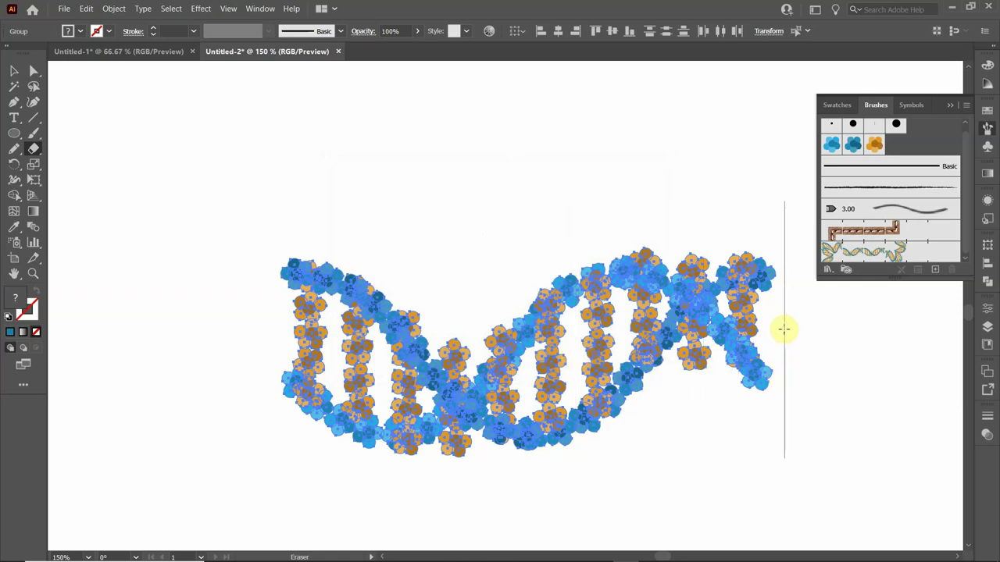
Erase thin vertical slices from the right and left ends of the expanded helix so both ends are cut straight, and deselect it
left_click_drag(785, 325, 761, 326)
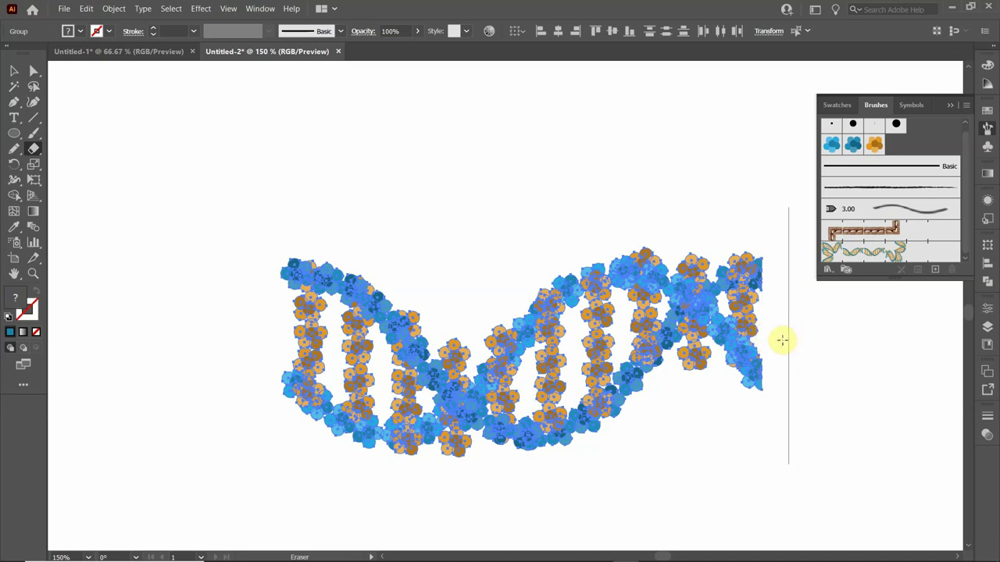
left_click(725, 335)
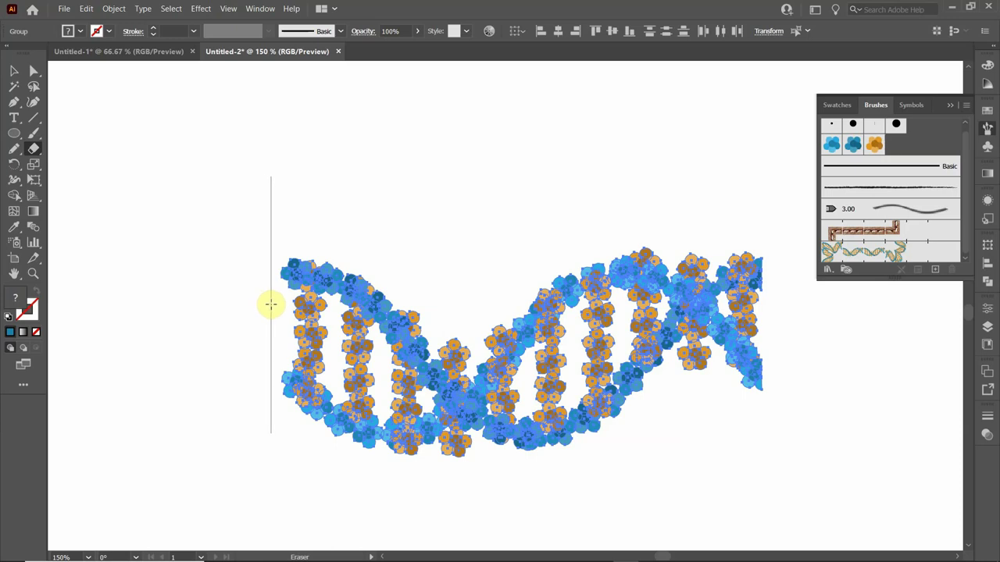
left_click_drag(271, 304, 289, 305)
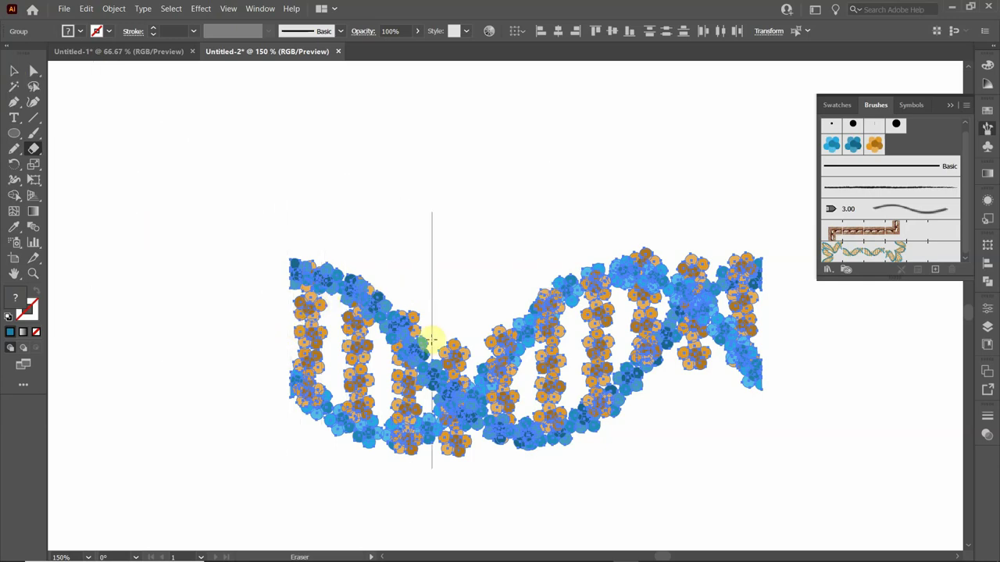
left_click(14, 73)
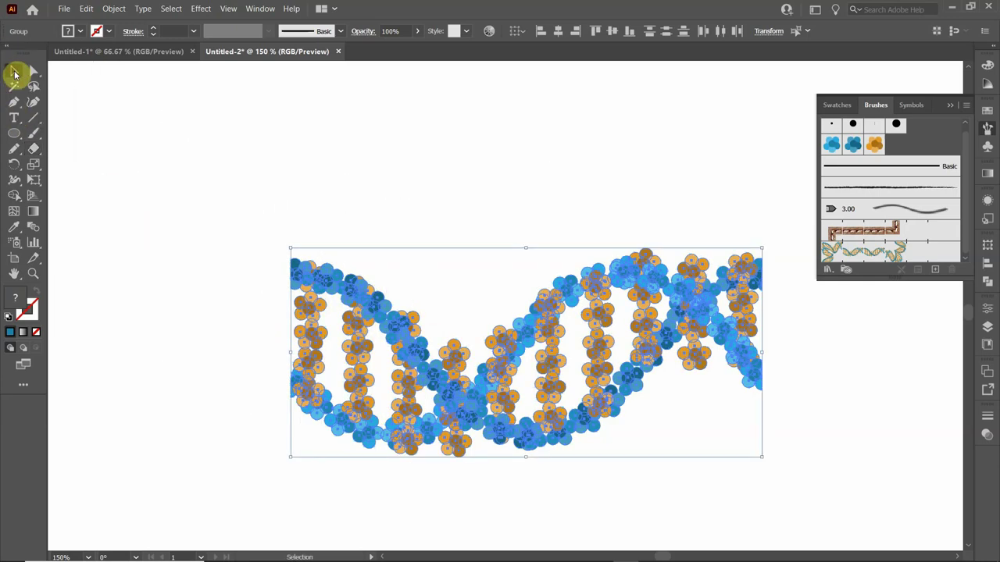
left_click(593, 182)
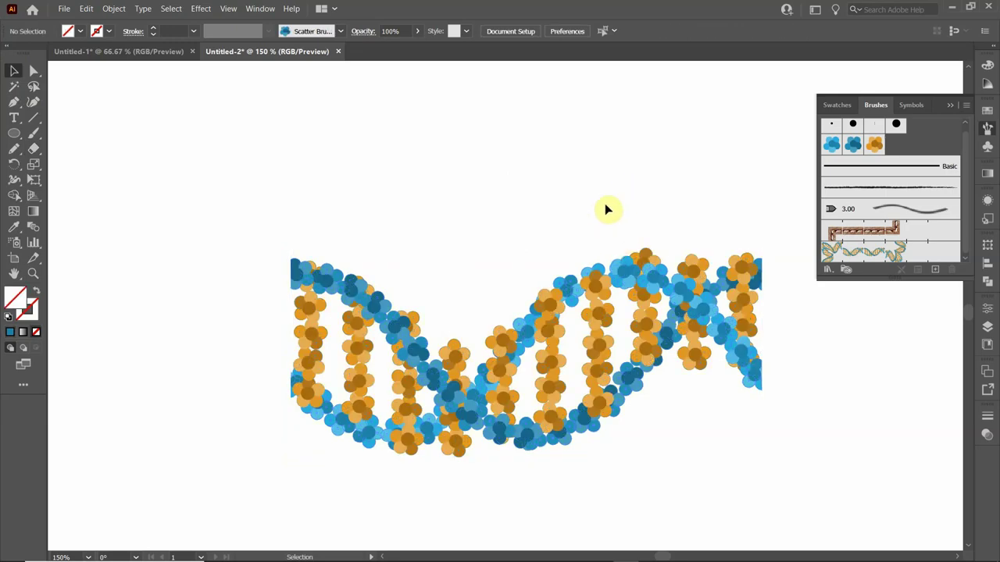
Create a new pattern brush from the trimmed helix
scroll(598, 209, "down", 3)
left_click_drag(587, 210, 502, 368)
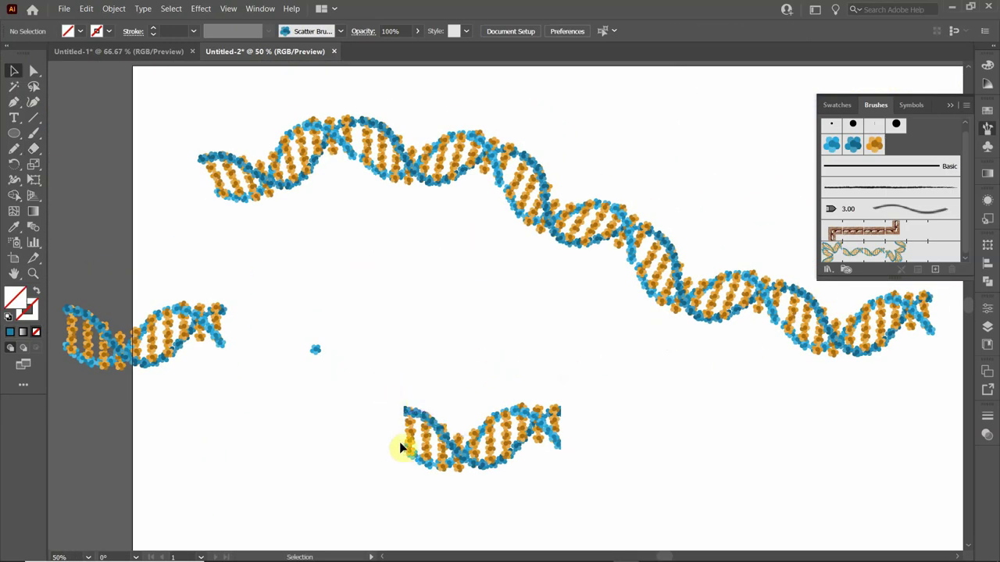
mouse_move(392, 386)
left_mouse_down()
mouse_move(453, 431)
mouse_move(630, 491)
left_mouse_up()
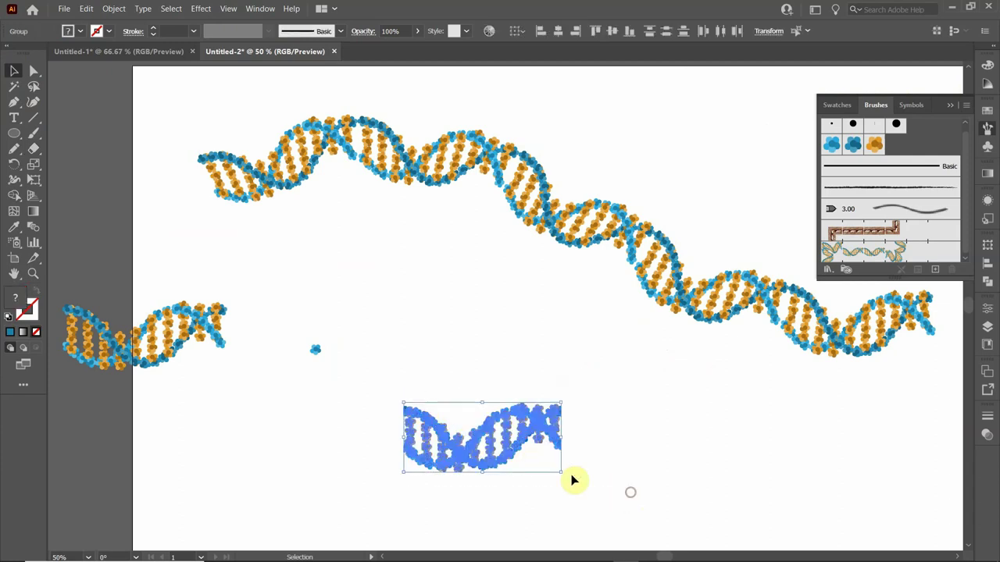
mouse_move(495, 439)
left_mouse_down()
mouse_move(687, 371)
mouse_move(943, 138)
left_mouse_up()
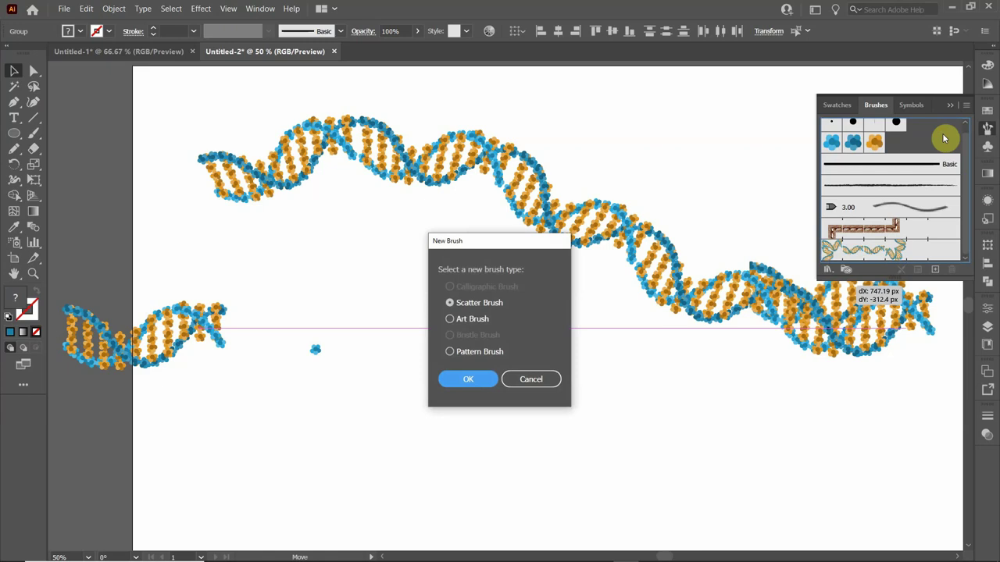
left_click(451, 353)
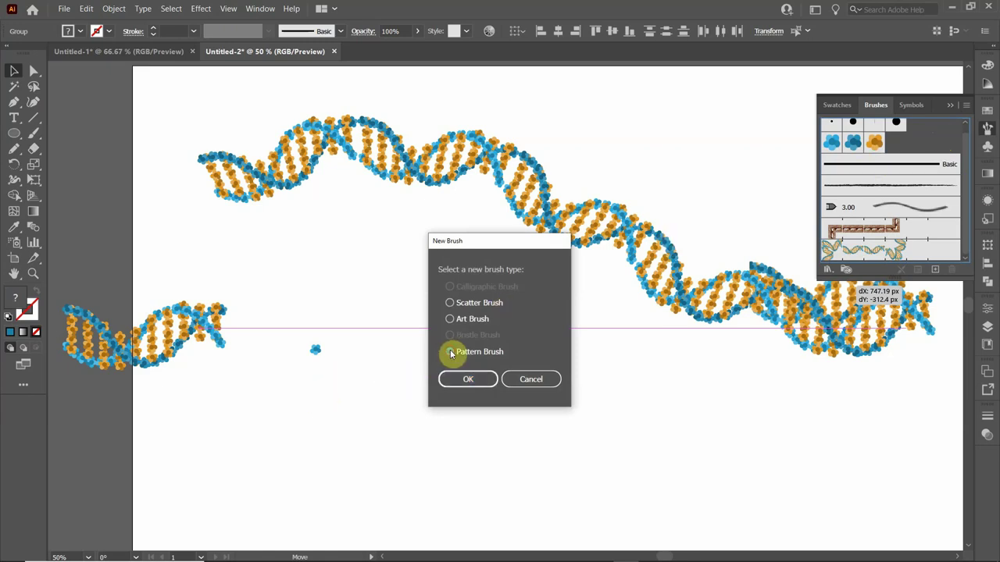
left_click(469, 379)
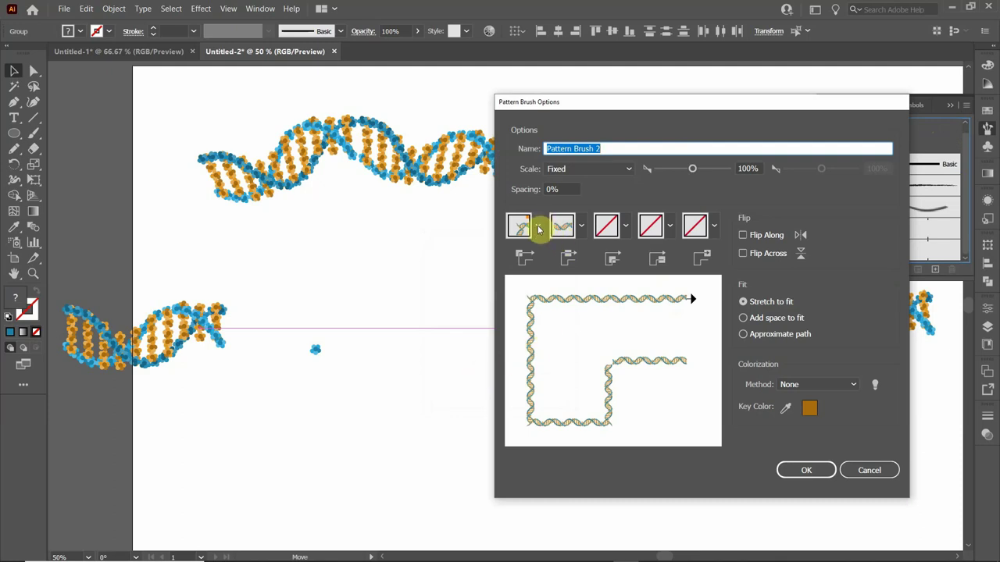
Set the trimmed-helix brush's outer and inner corner tiles to Auto-Between and accept its options
left_click(538, 227)
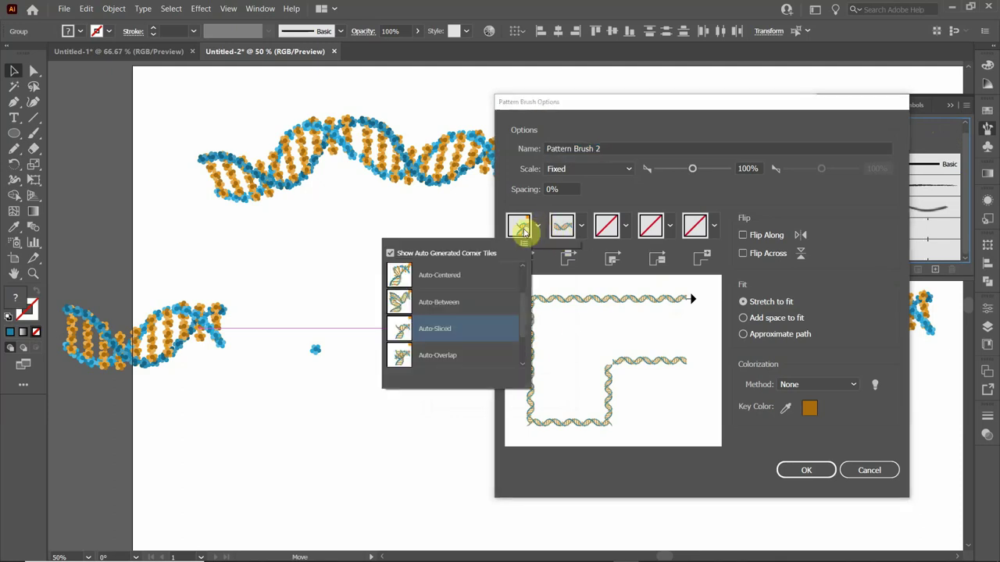
left_click(432, 302)
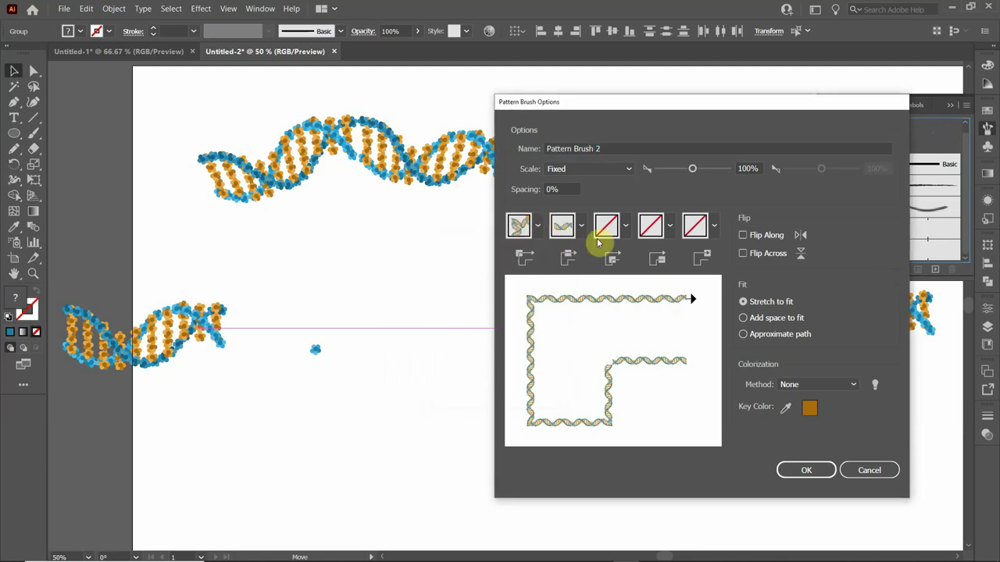
left_click(625, 227)
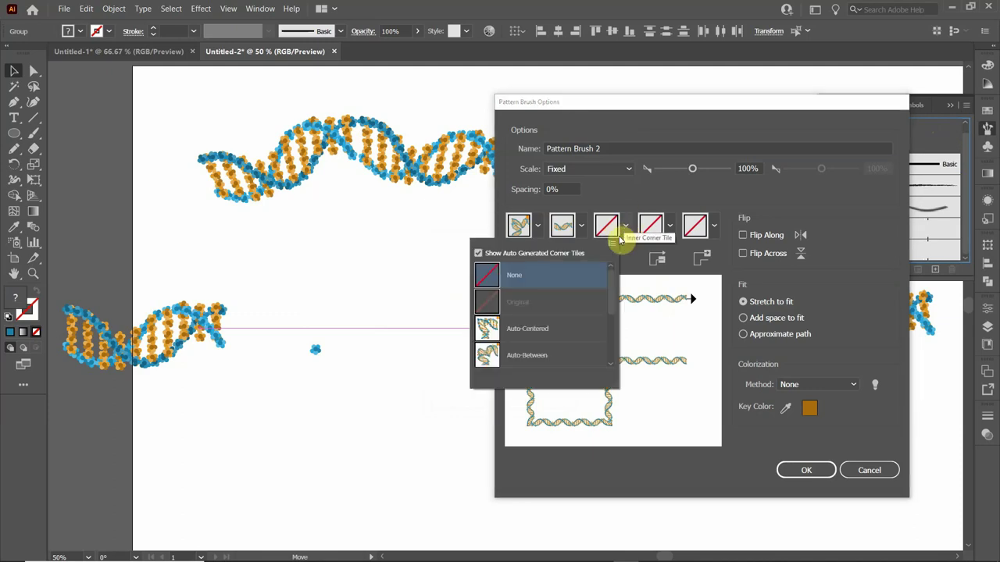
left_click(508, 354)
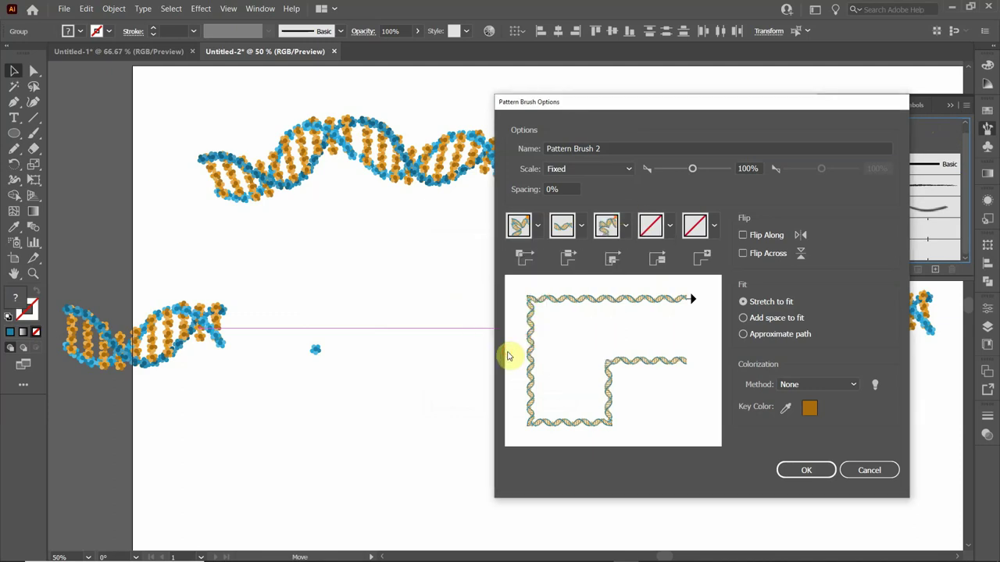
left_click(817, 471)
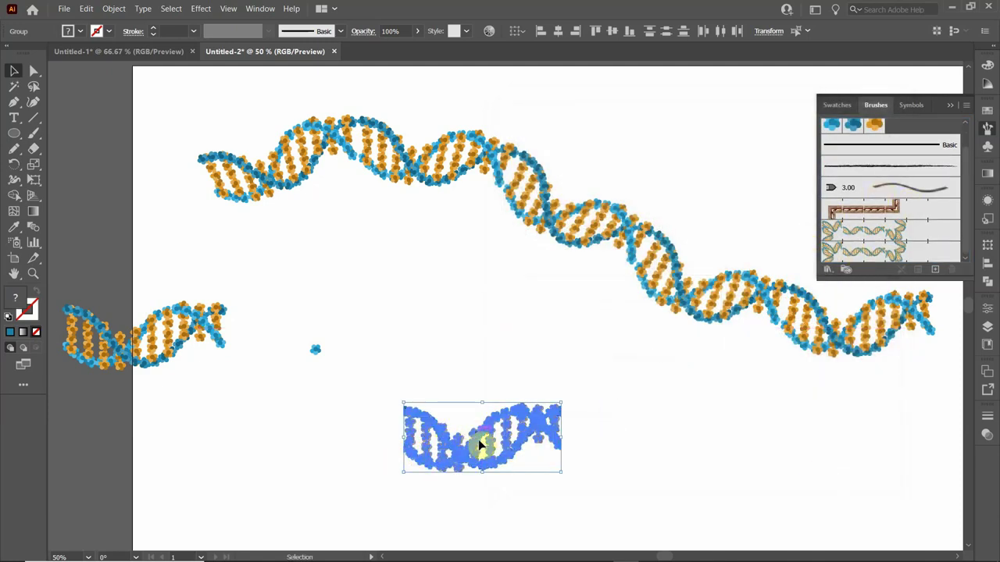
Apply the new trimmed-helix pattern brush to the long wavy path and deselect it
left_click(685, 432)
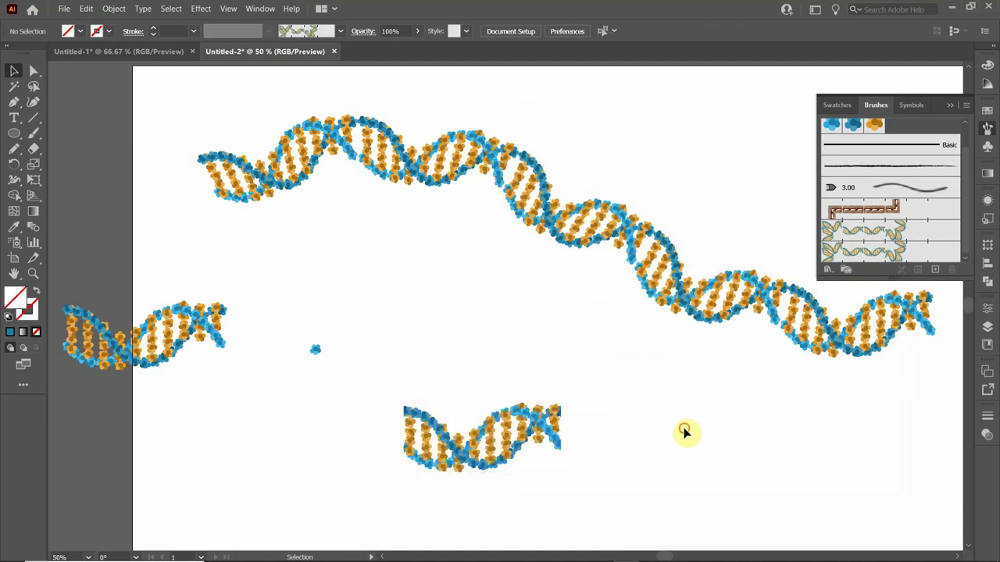
left_click(413, 150)
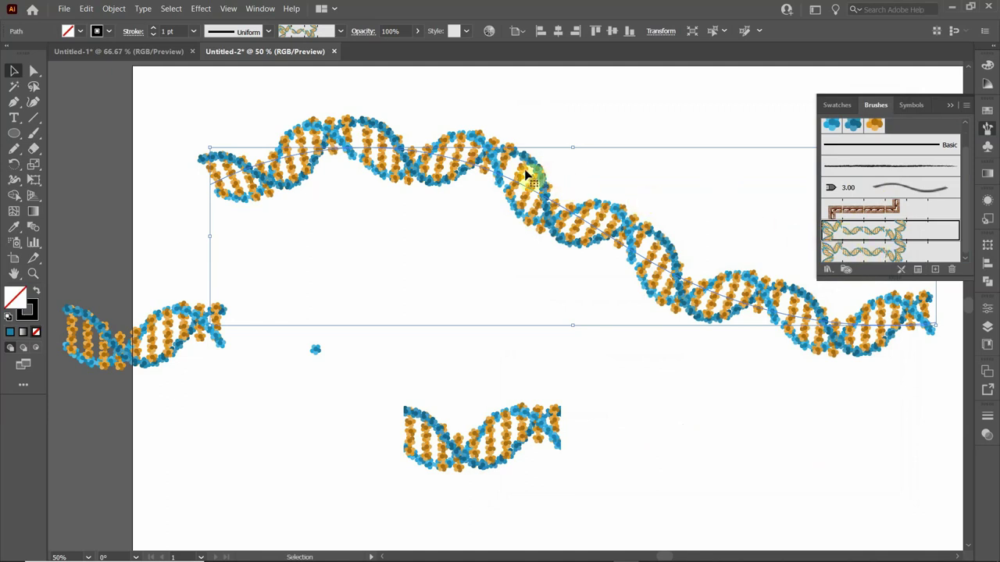
left_click(876, 256)
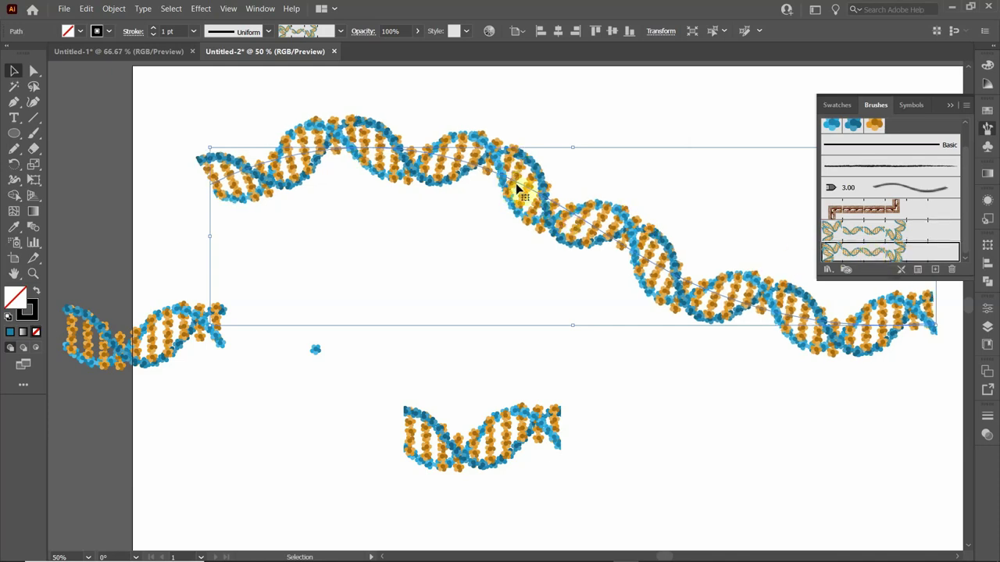
left_click(730, 406)
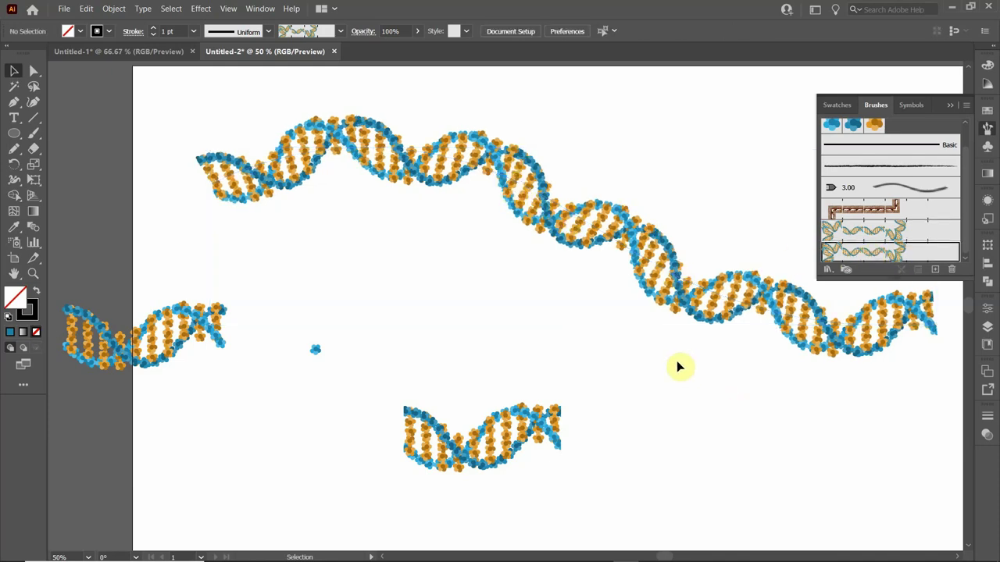
scroll(656, 361, "down", 2)
scroll(656, 361, "up", 1)
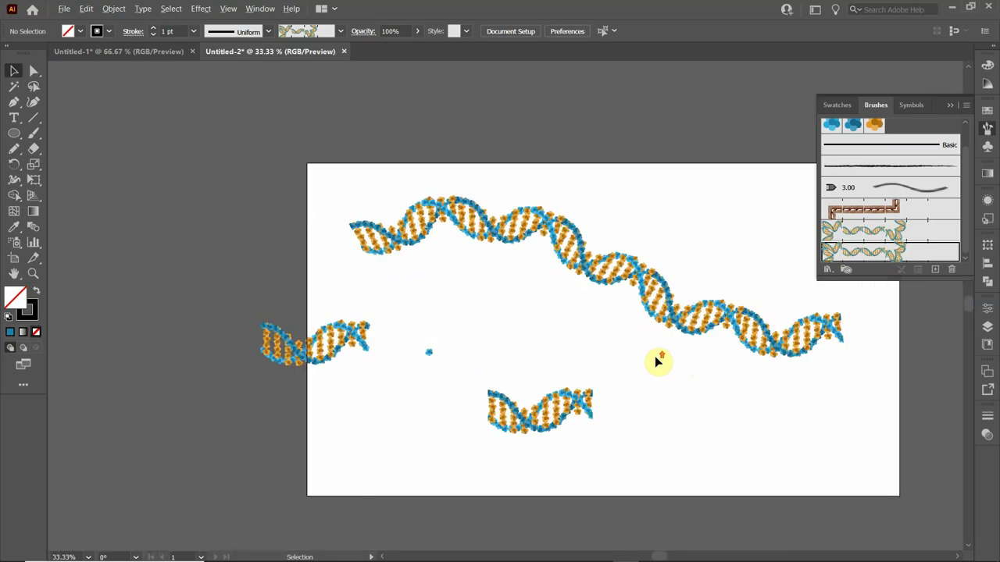
scroll(636, 361, "right", 2)
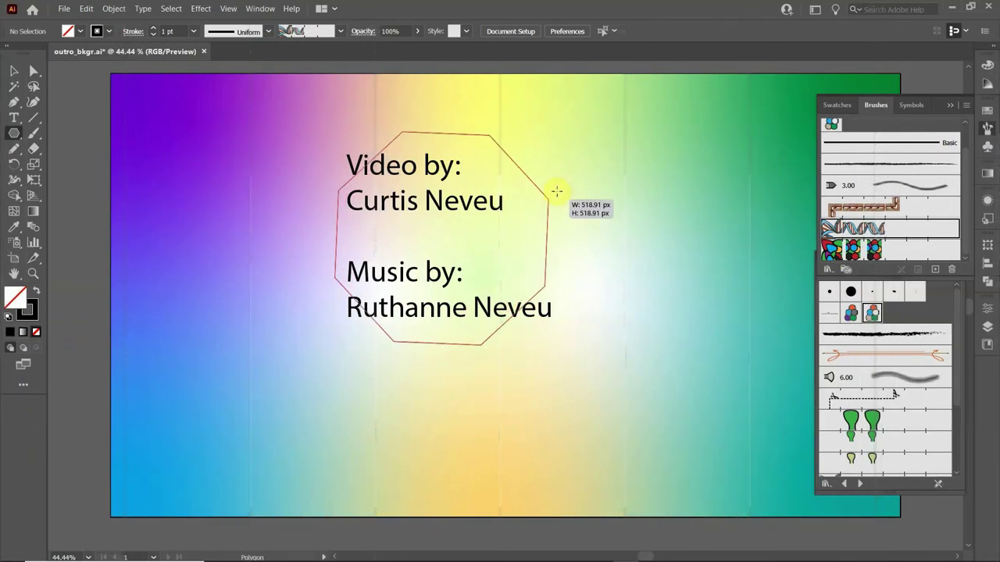
In outro_bkgr.ai, draw a large octagon around the credits text and apply the DNA helix pattern brush to its outline
left_click_drag(558, 195, 611, 182)
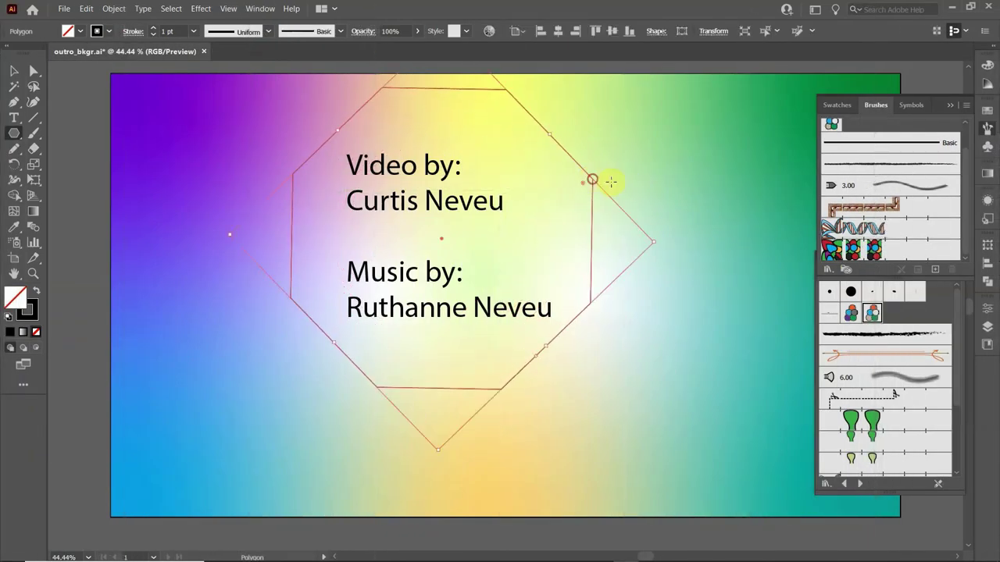
left_click(896, 229)
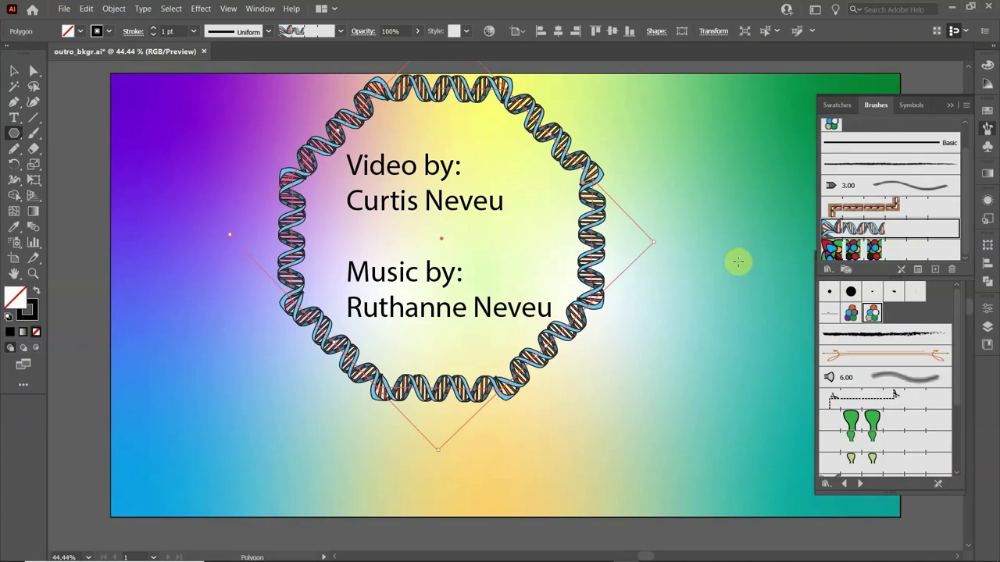